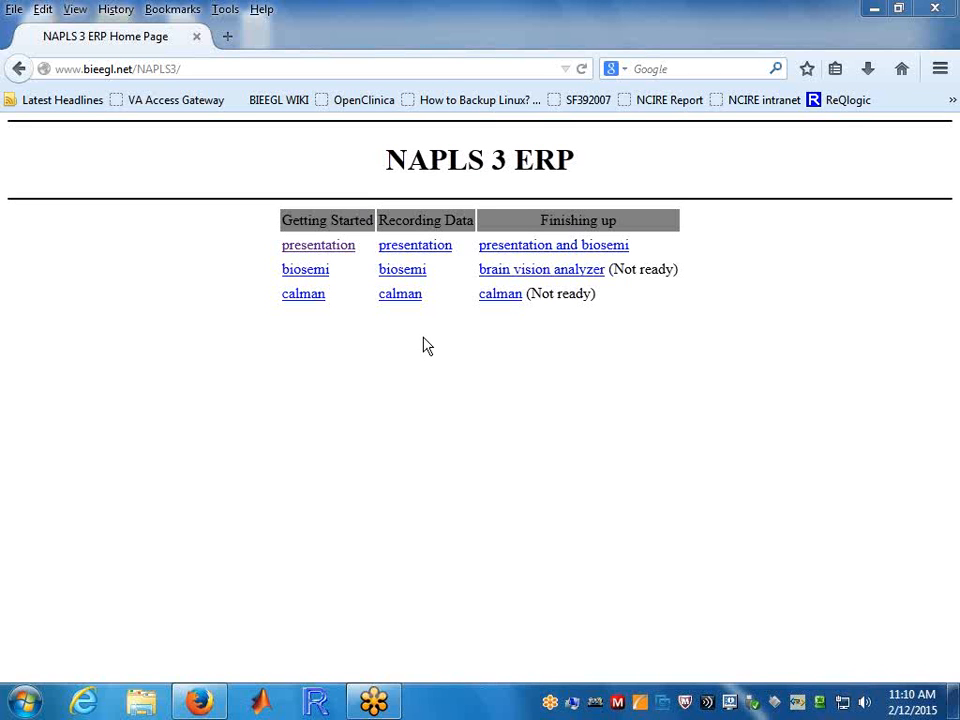
# Open the GitHub task page in a new browser tab from the download section of the Getting Started presentation instructions.
pyautogui.click(203, 67)
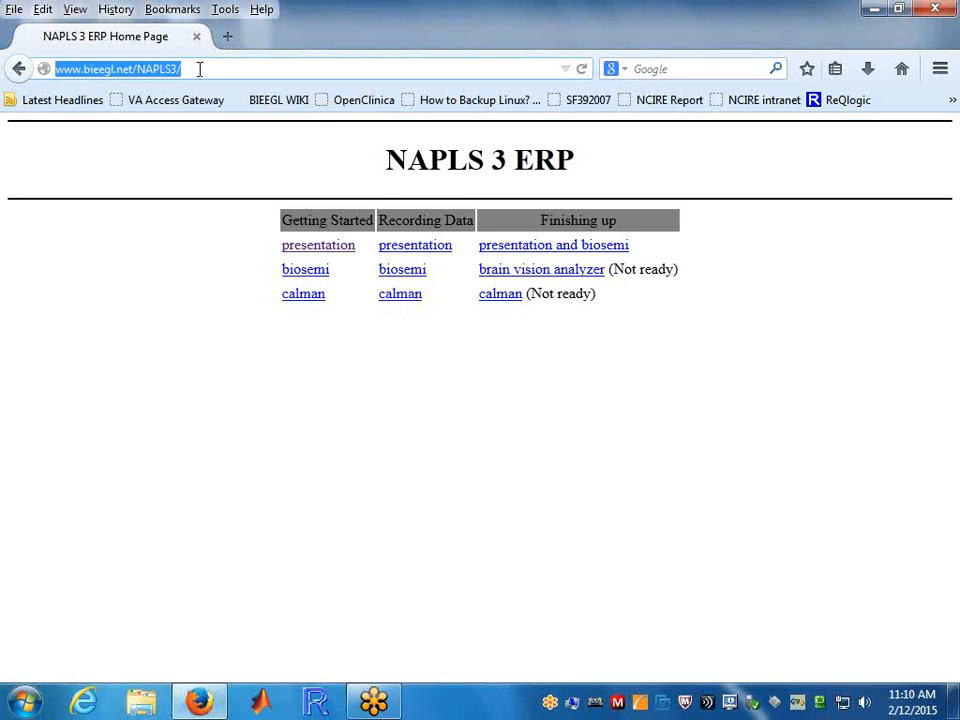
pyautogui.click(344, 249)
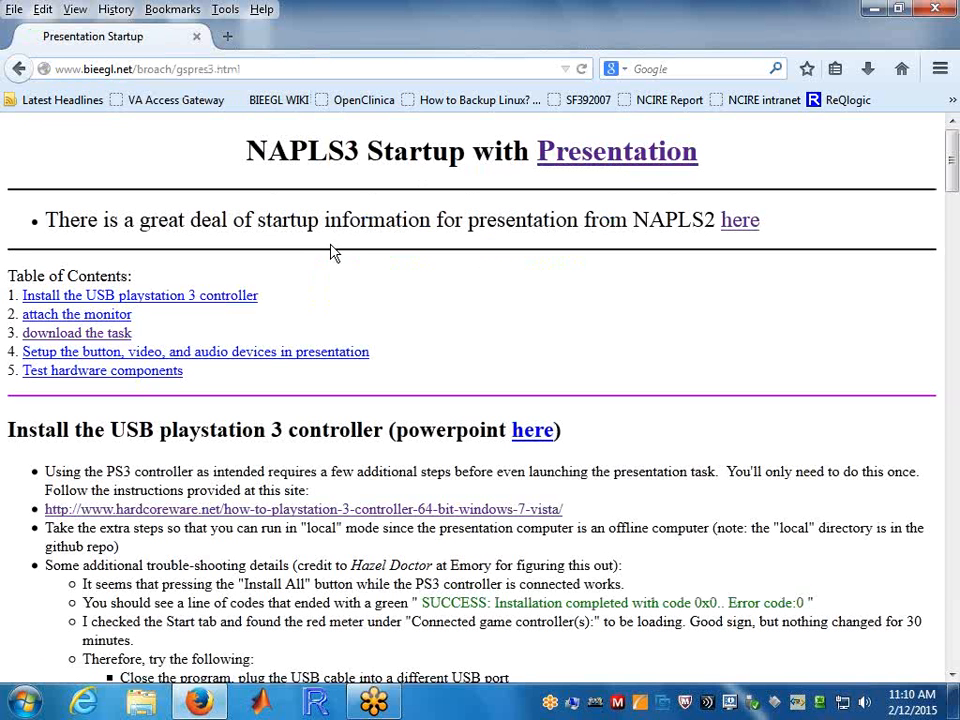
pyautogui.click(98, 339)
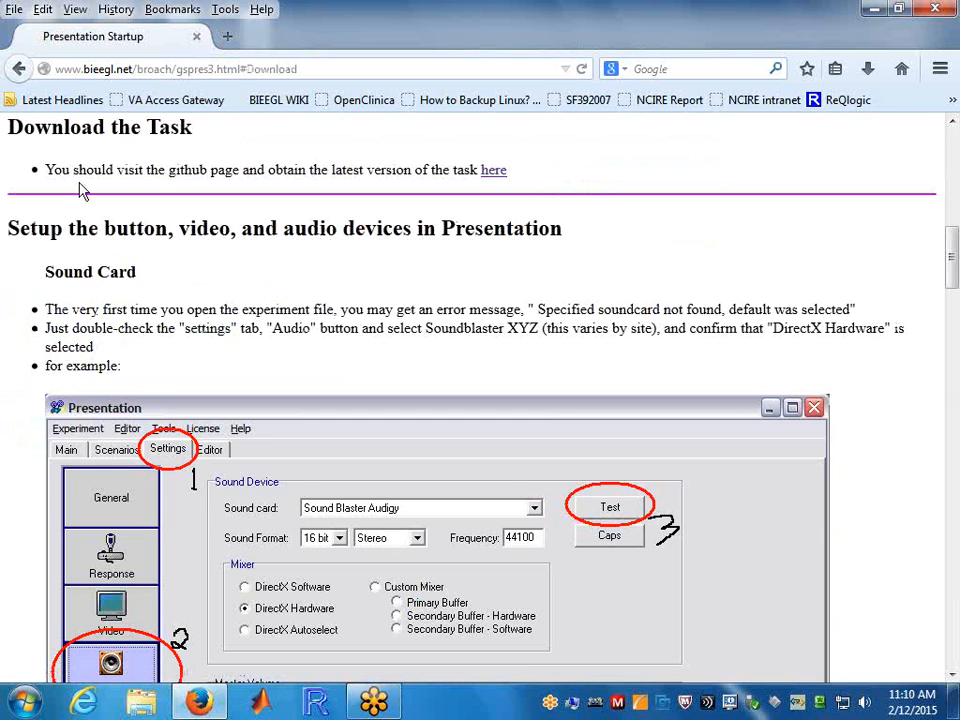
pyautogui.rightClick(492, 177)
pyautogui.click(500, 184)
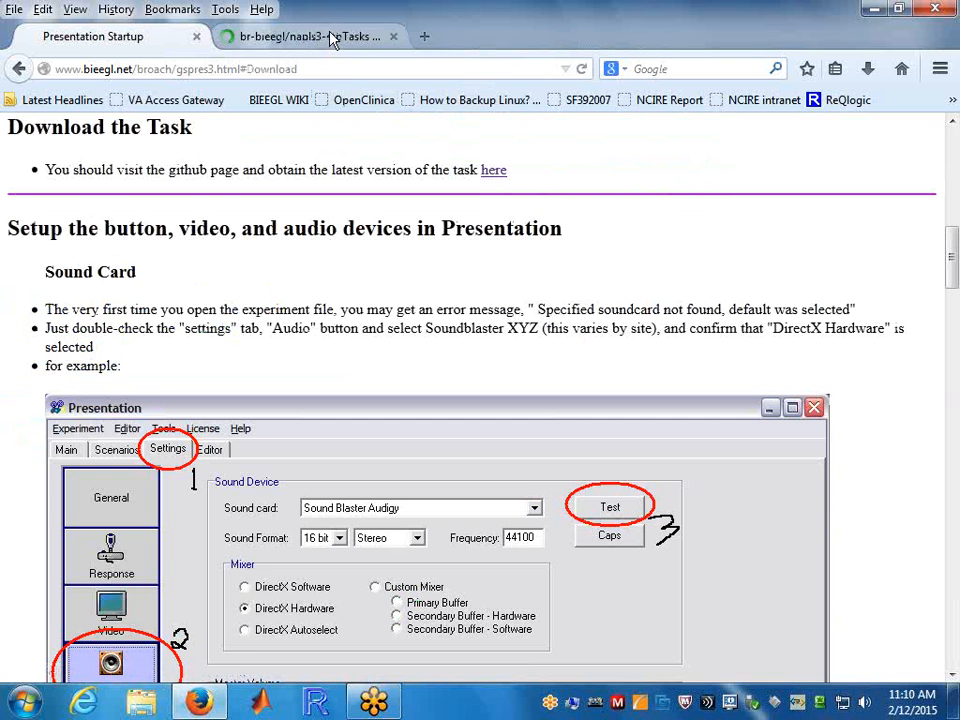
pyautogui.click(332, 38)
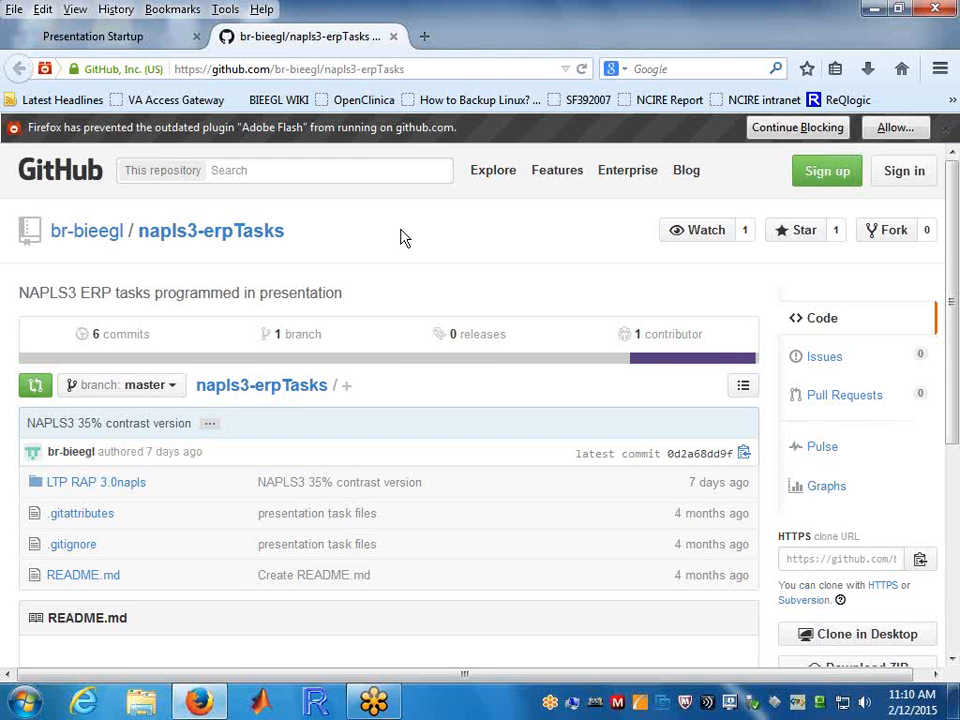
# Download the napls3-erpTasks repository as a ZIP archive and save the file.
pyautogui.scroll(-2, 668, 446)
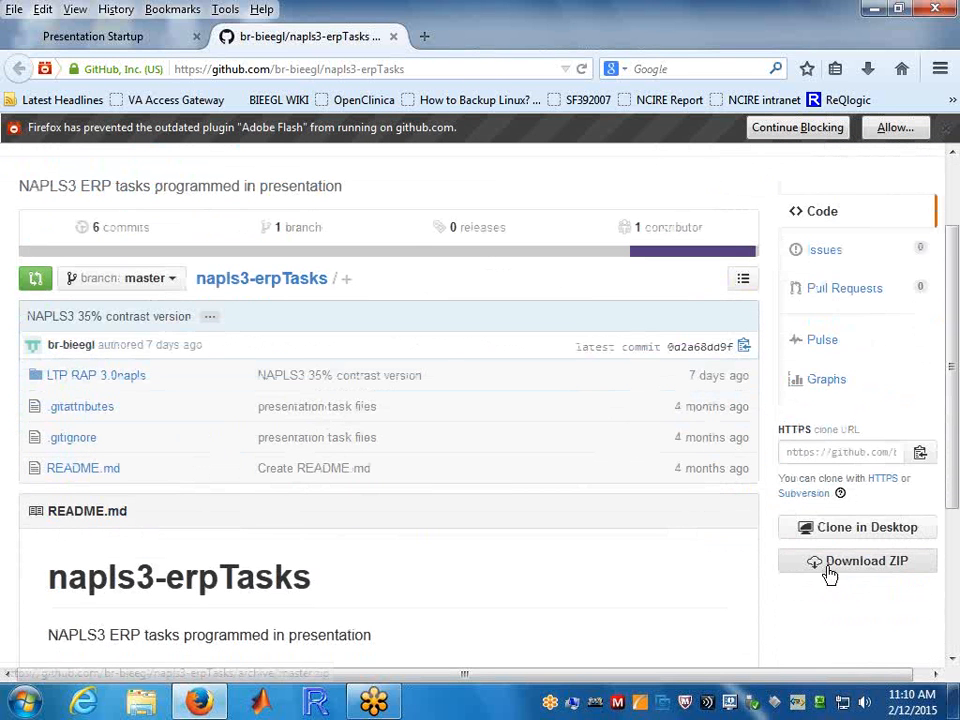
pyautogui.click(830, 570)
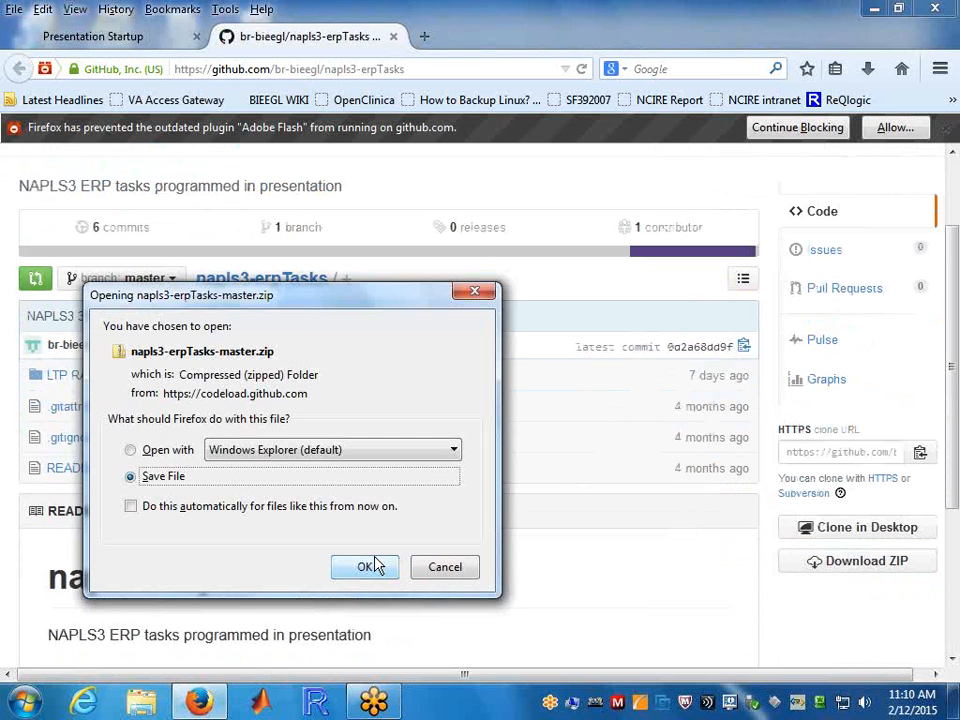
pyautogui.click(366, 568)
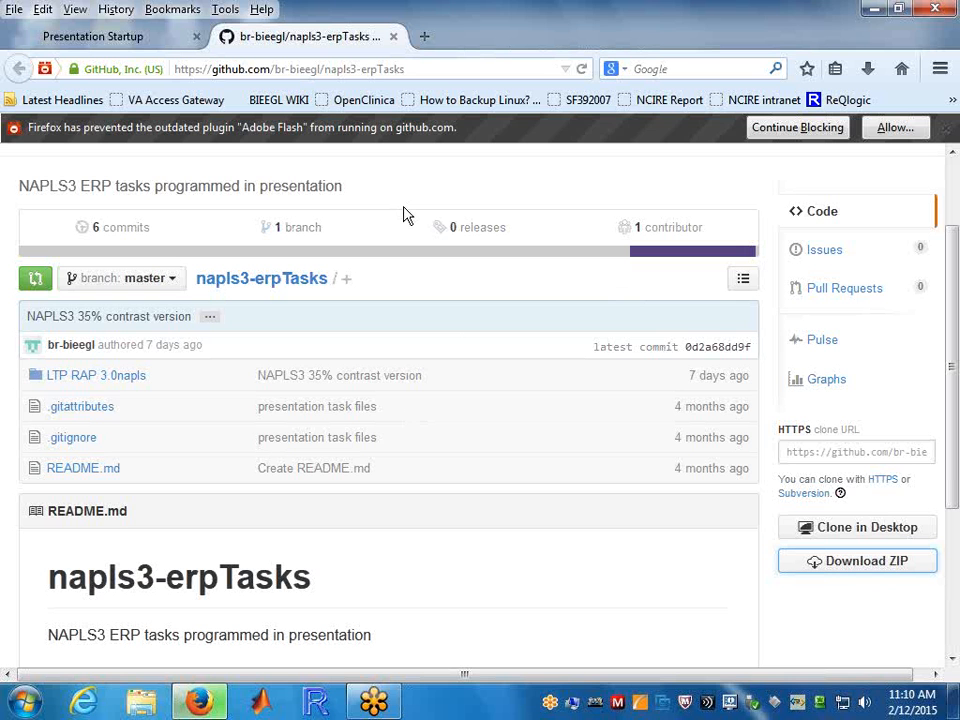
# Show the downloaded napls3-erpTasks-master.zip in its folder and extract it to the default destination in Downloads.
pyautogui.click(868, 69)
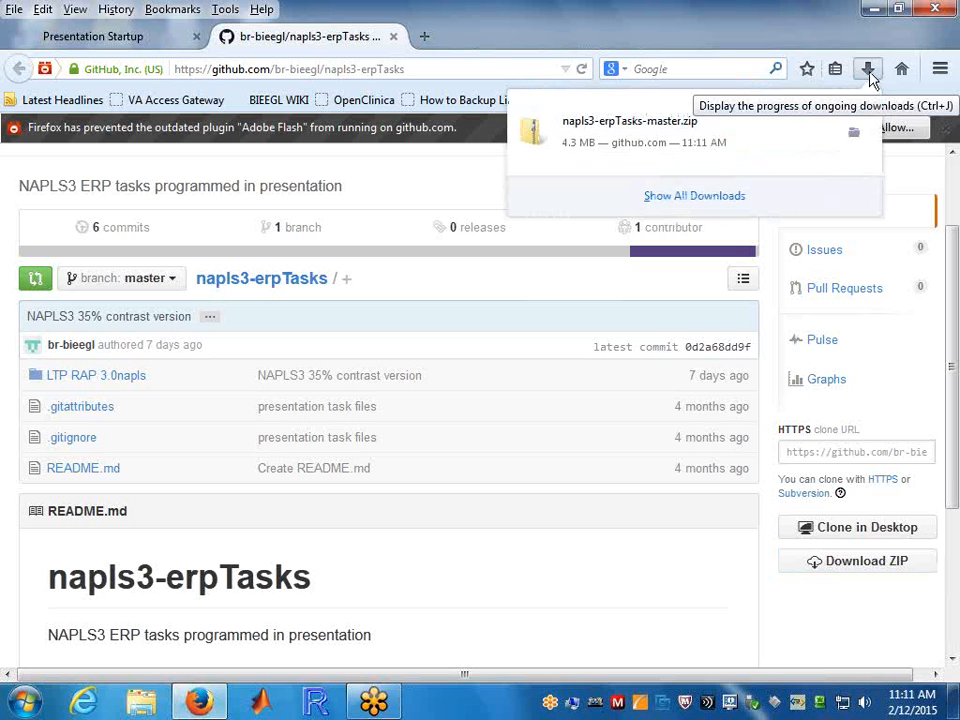
pyautogui.click(813, 23)
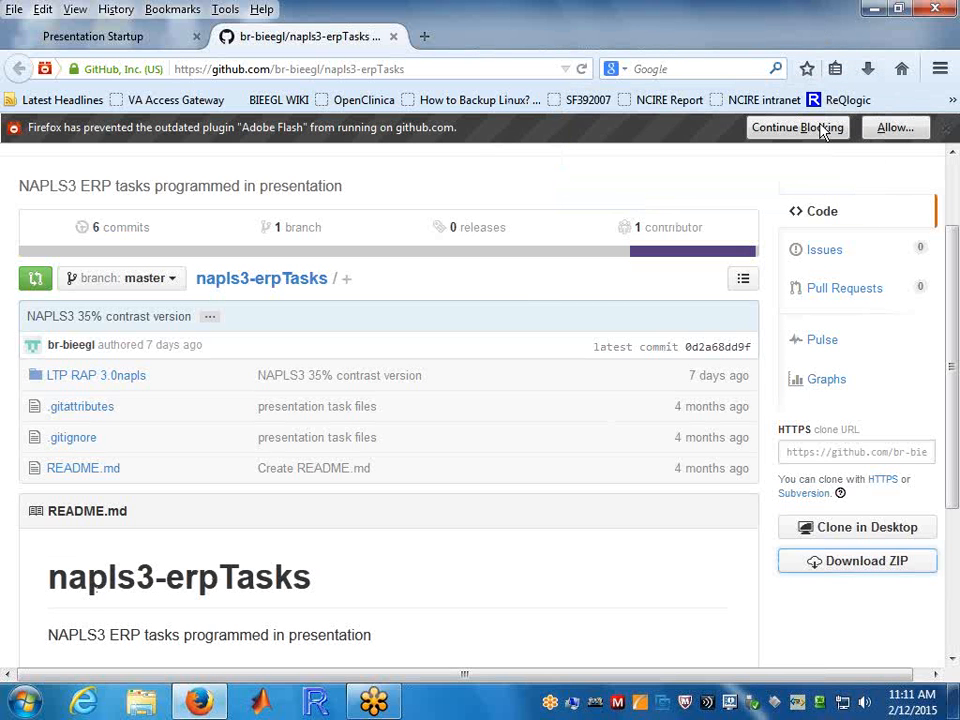
pyautogui.click(868, 68)
pyautogui.click(857, 135)
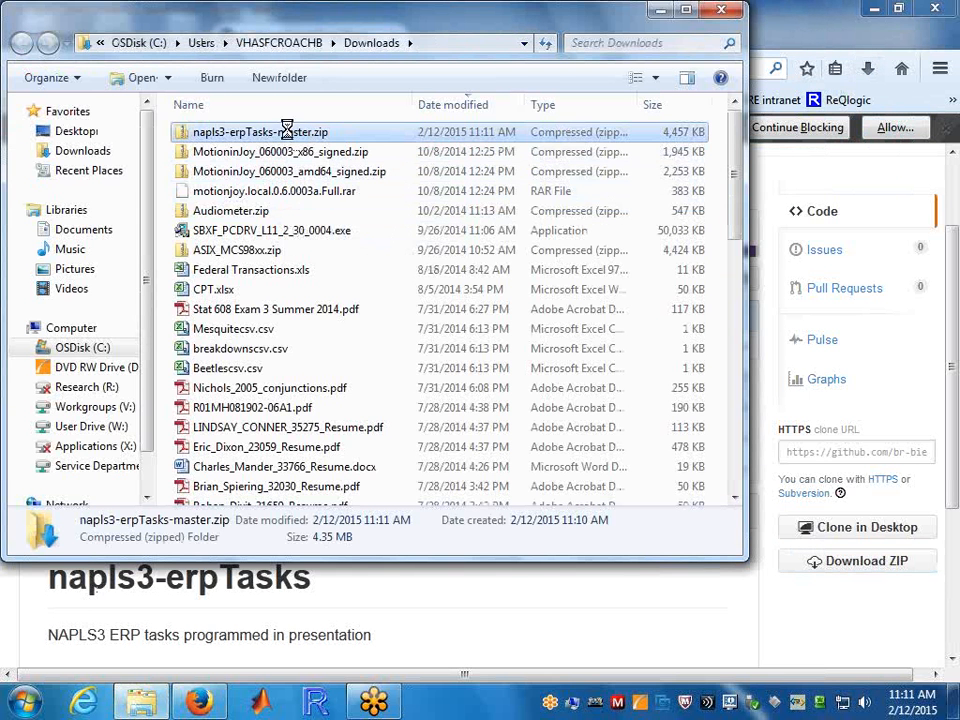
pyautogui.rightClick(289, 131)
pyautogui.click(355, 192)
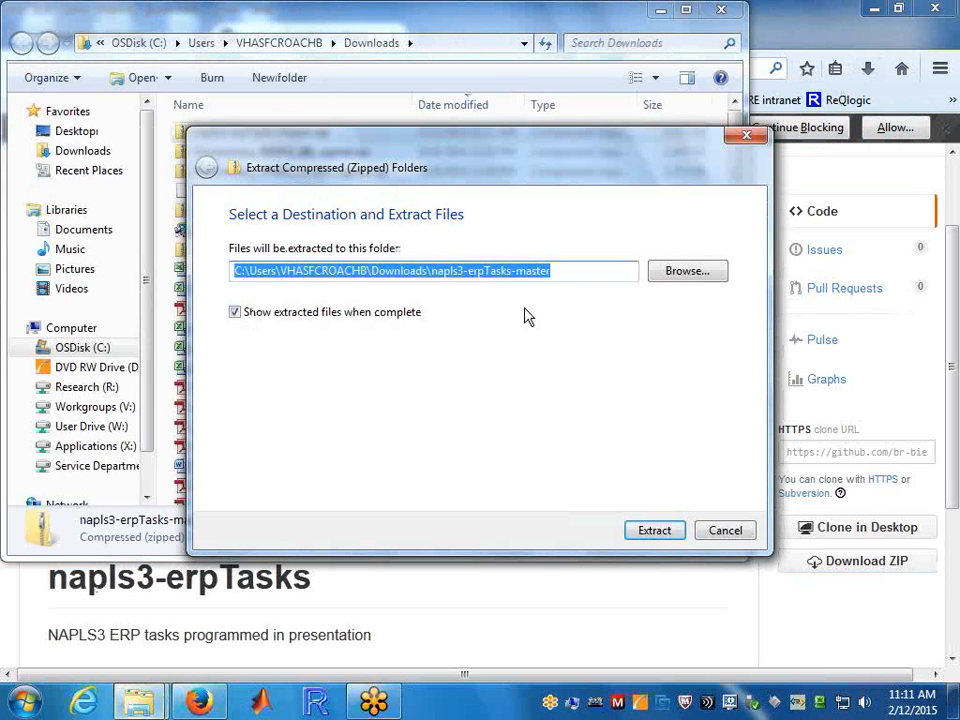
pyautogui.click(674, 531)
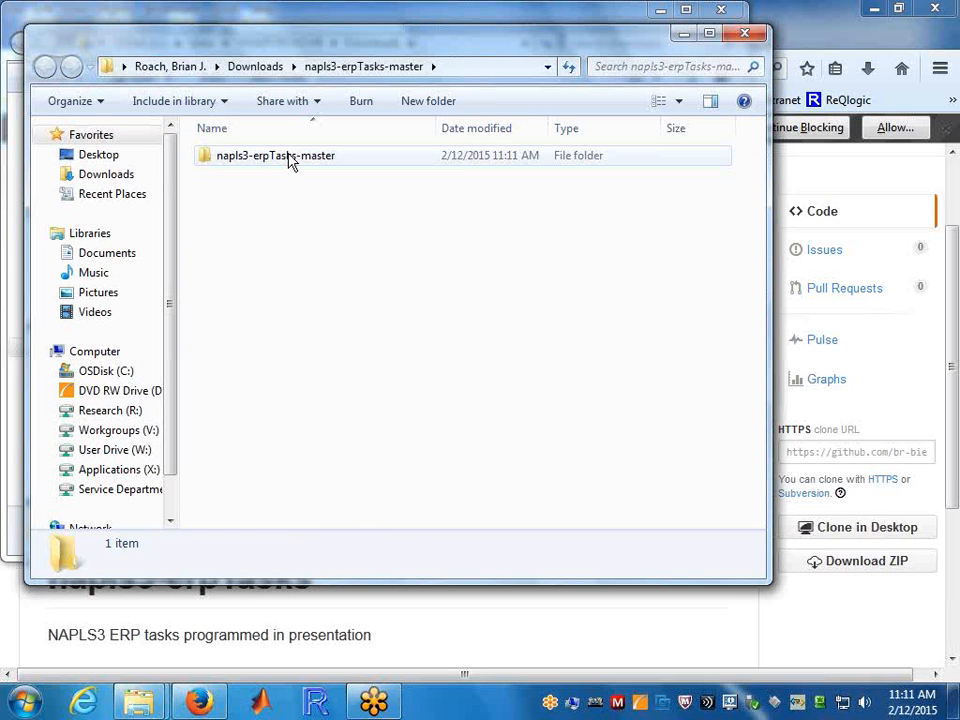
# Copy the LTP RAP 3.0napls folder from inside the extracted napls3-erpTasks-master folder.
pyautogui.doubleClick(289, 158)
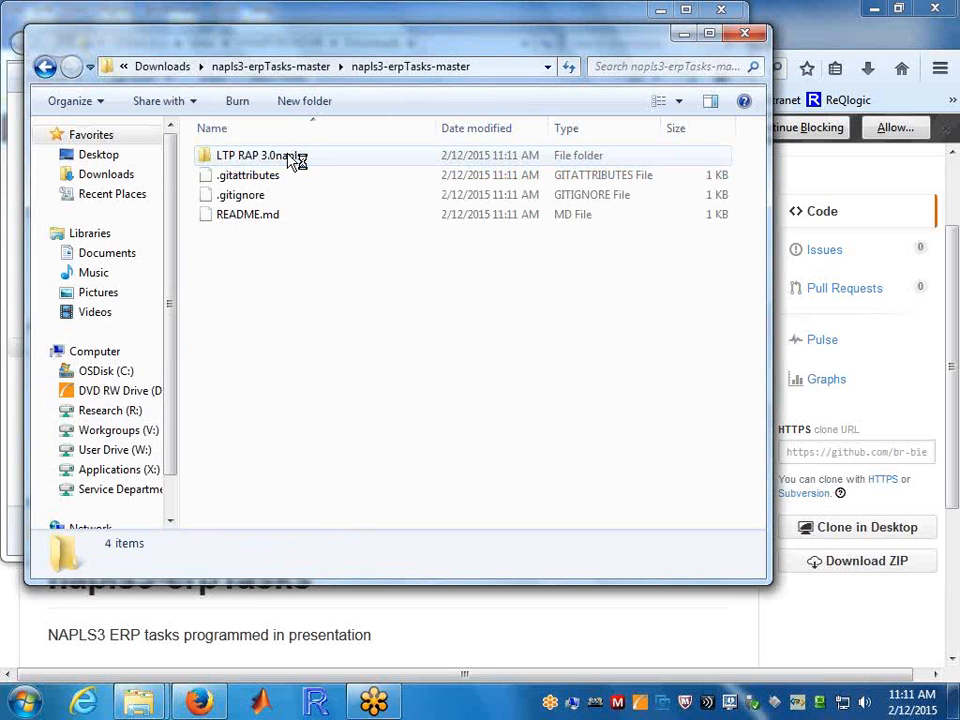
pyautogui.click(262, 160)
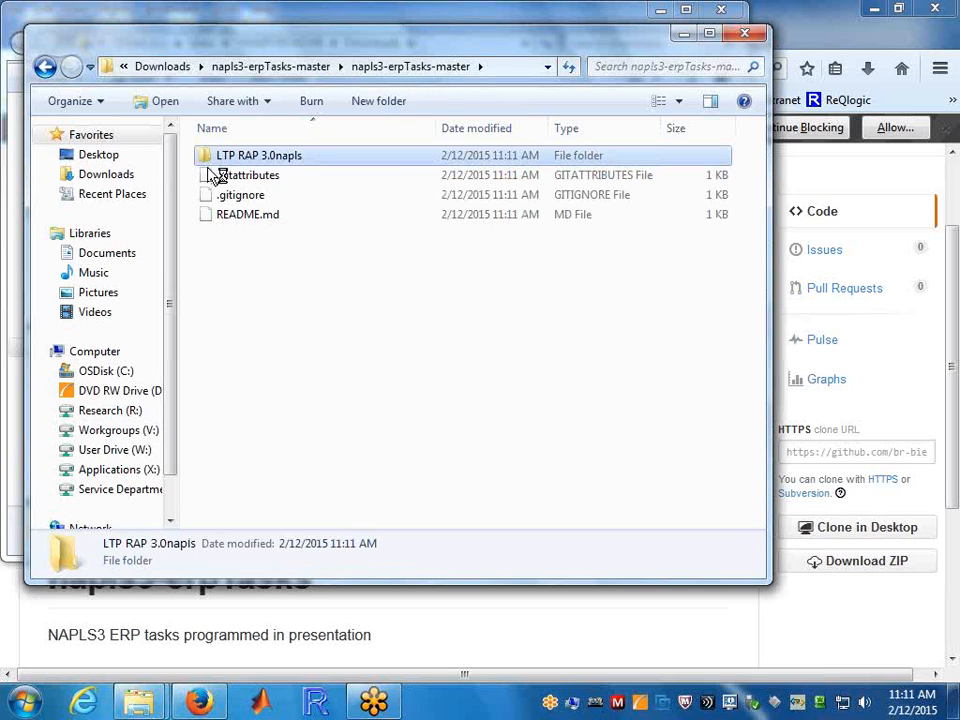
pyautogui.rightClick(265, 160)
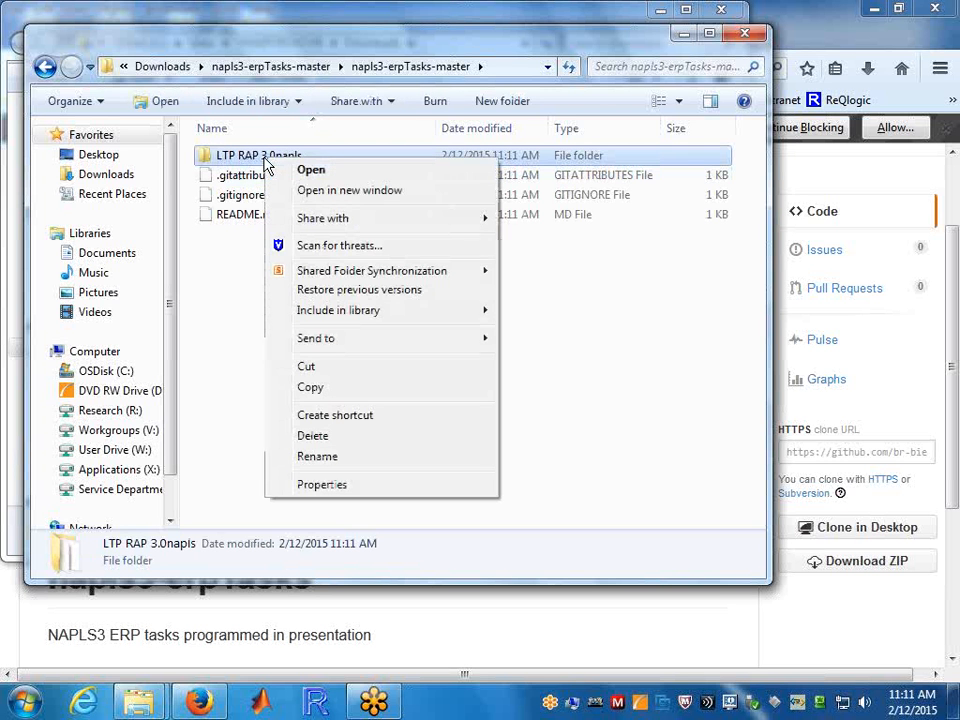
pyautogui.click(335, 392)
# Open the OSDisk (C:) drive in a new Computer window.
pyautogui.press('super')
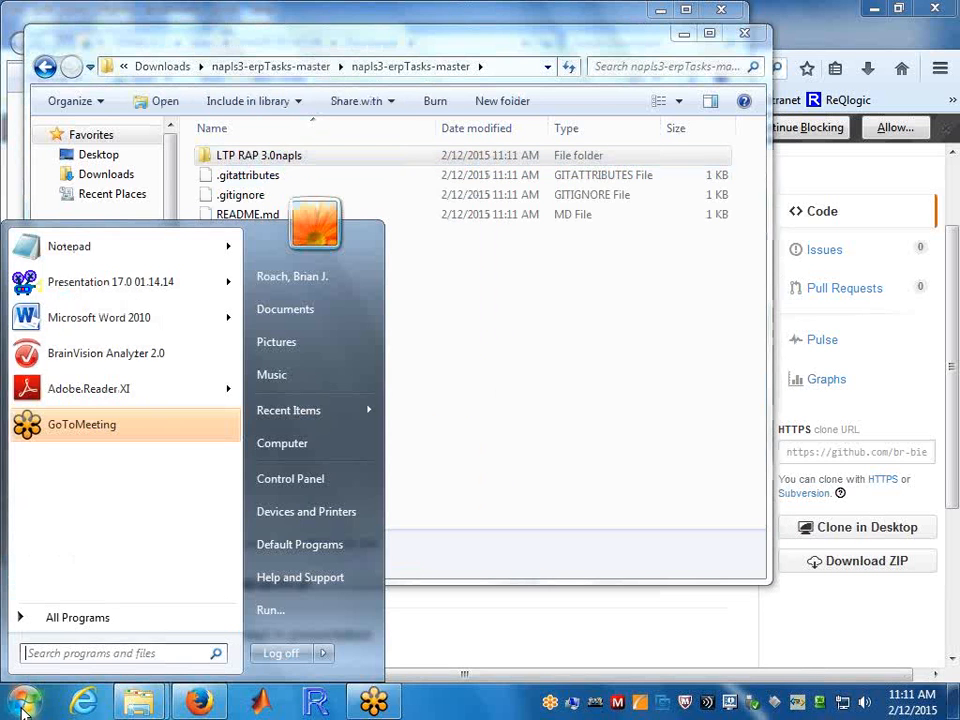
pyautogui.click(280, 446)
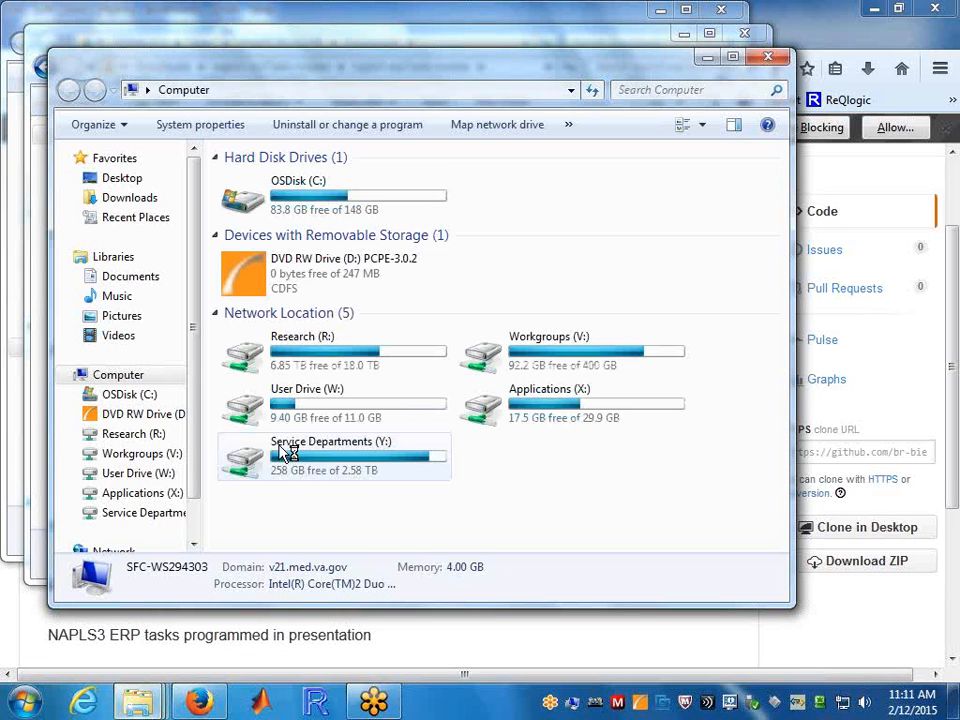
pyautogui.doubleClick(300, 199)
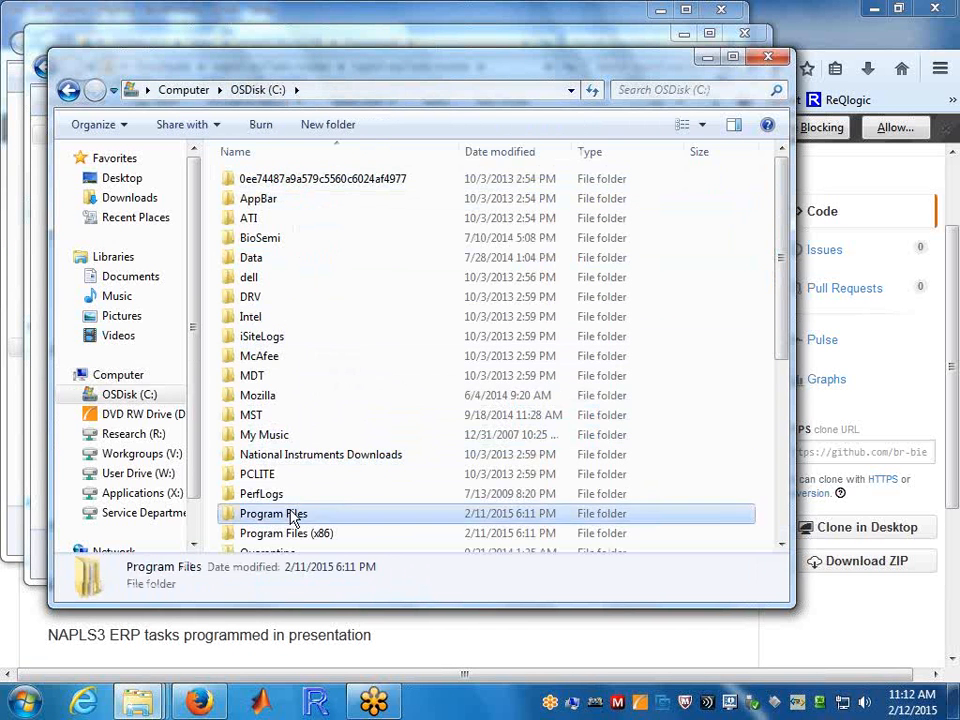
pyautogui.doubleClick(293, 513)
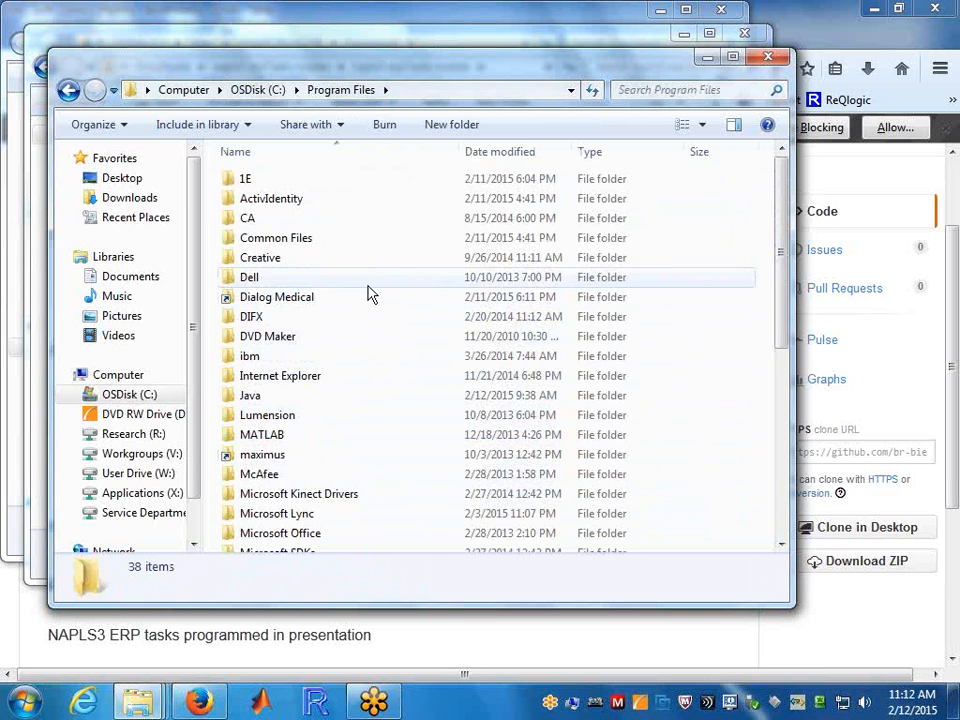
pyautogui.scroll(-3, 369, 293)
pyautogui.scroll(-1, 365, 300)
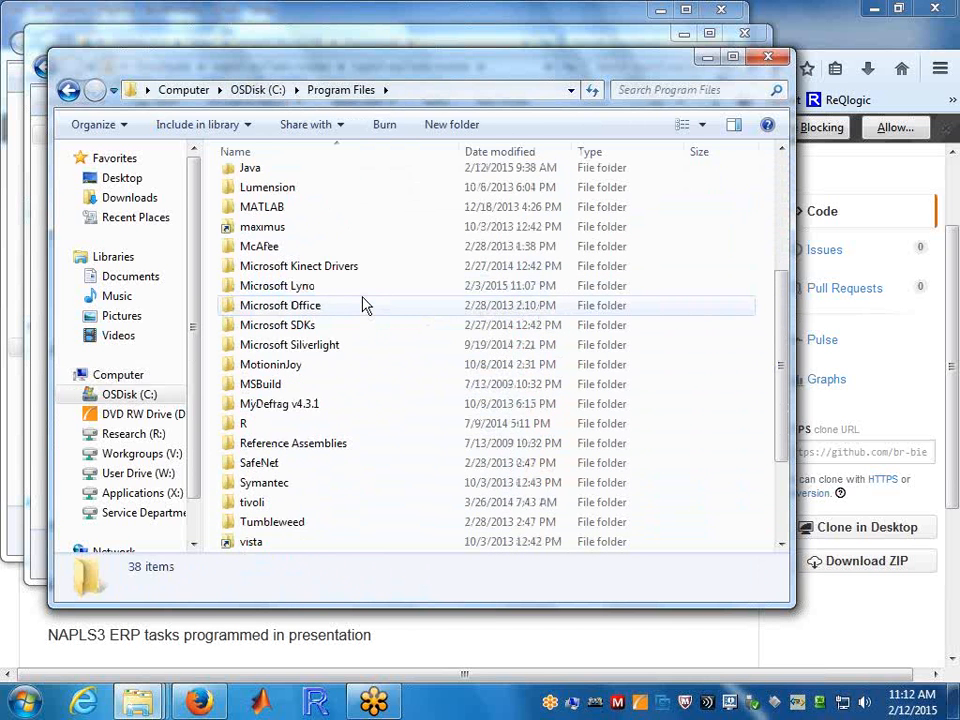
pyautogui.click(274, 89)
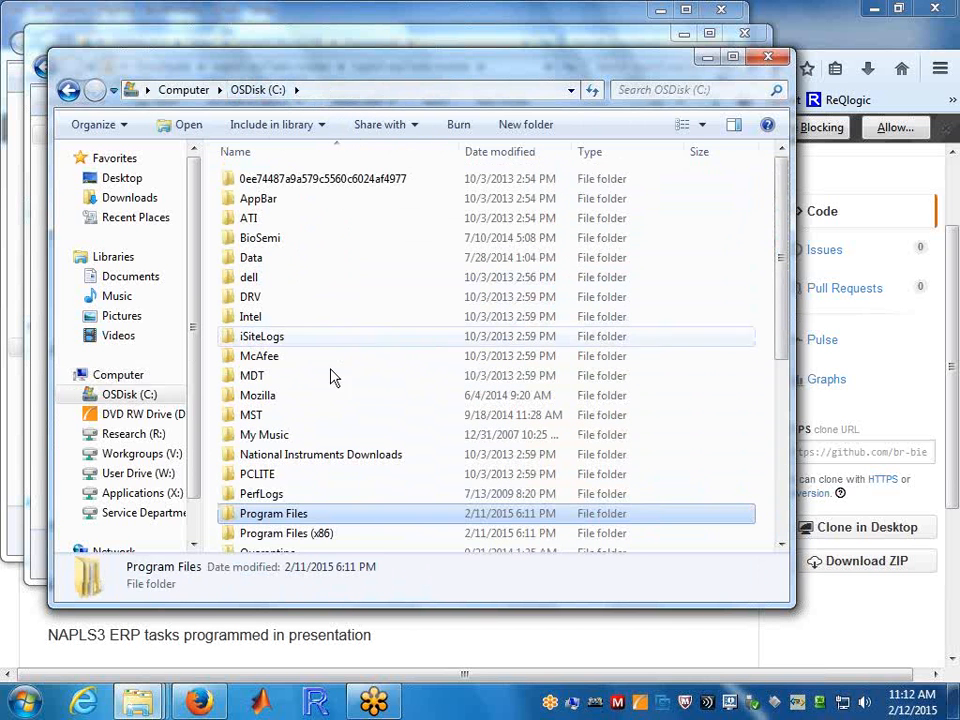
# Open the Presentation folder inside Neurobehavioral Systems under Program Files (x86).
pyautogui.doubleClick(322, 533)
pyautogui.scroll(-2, 340, 425)
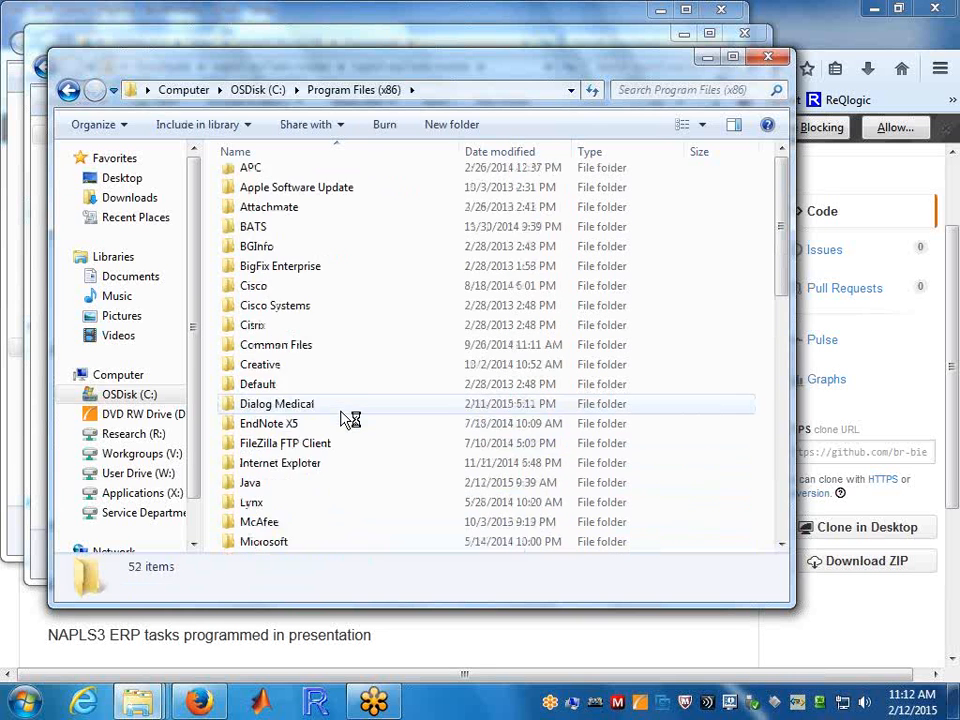
pyautogui.scroll(-4, 349, 419)
pyautogui.scroll(-2, 342, 420)
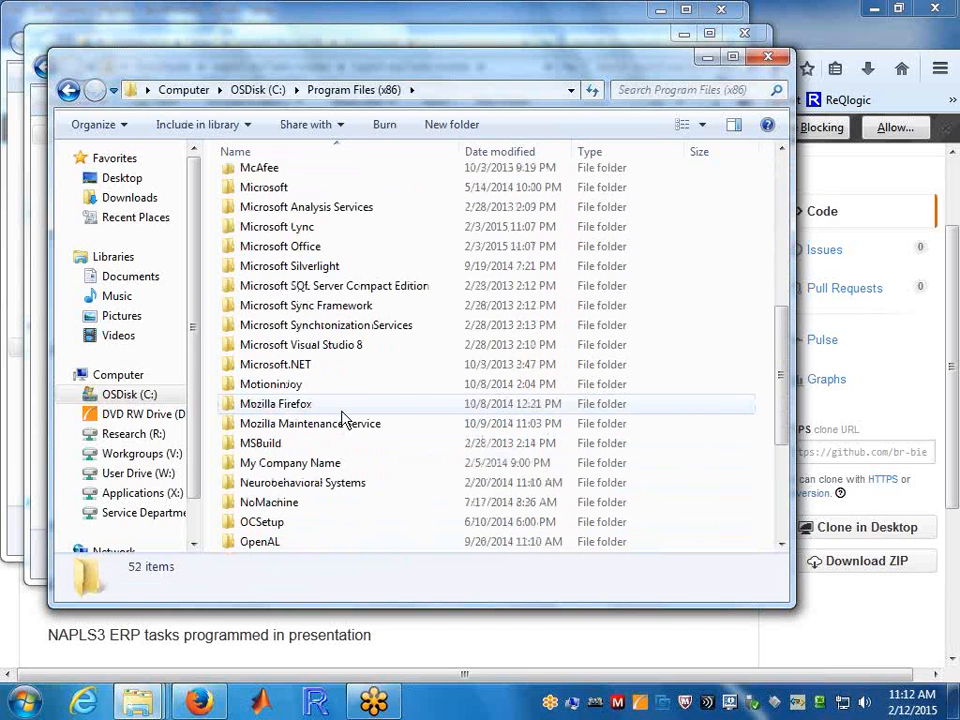
pyautogui.doubleClick(330, 488)
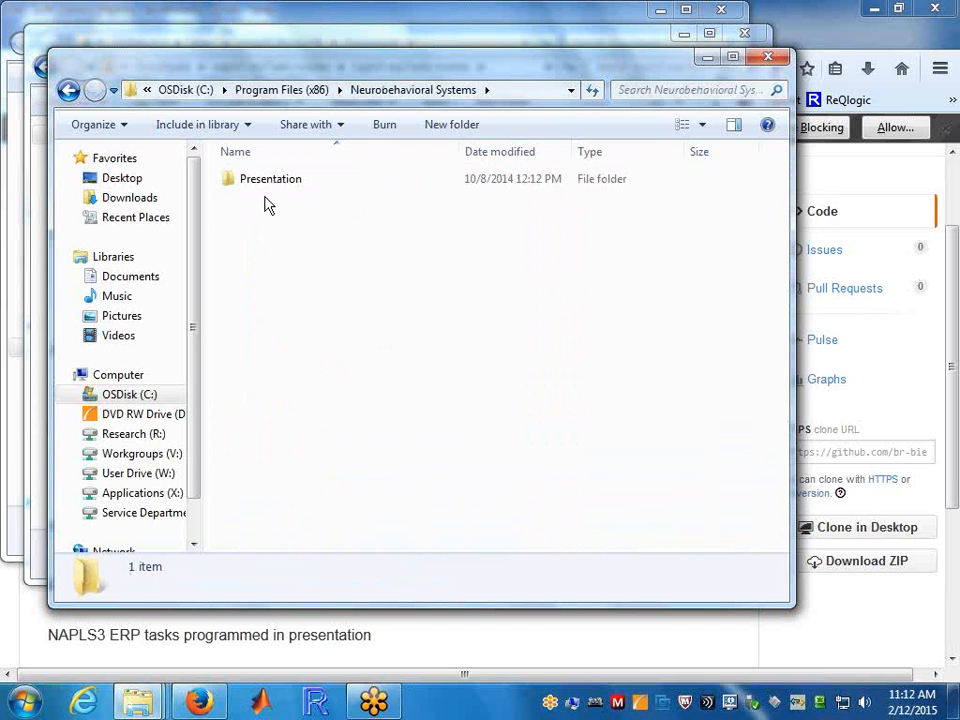
pyautogui.doubleClick(272, 189)
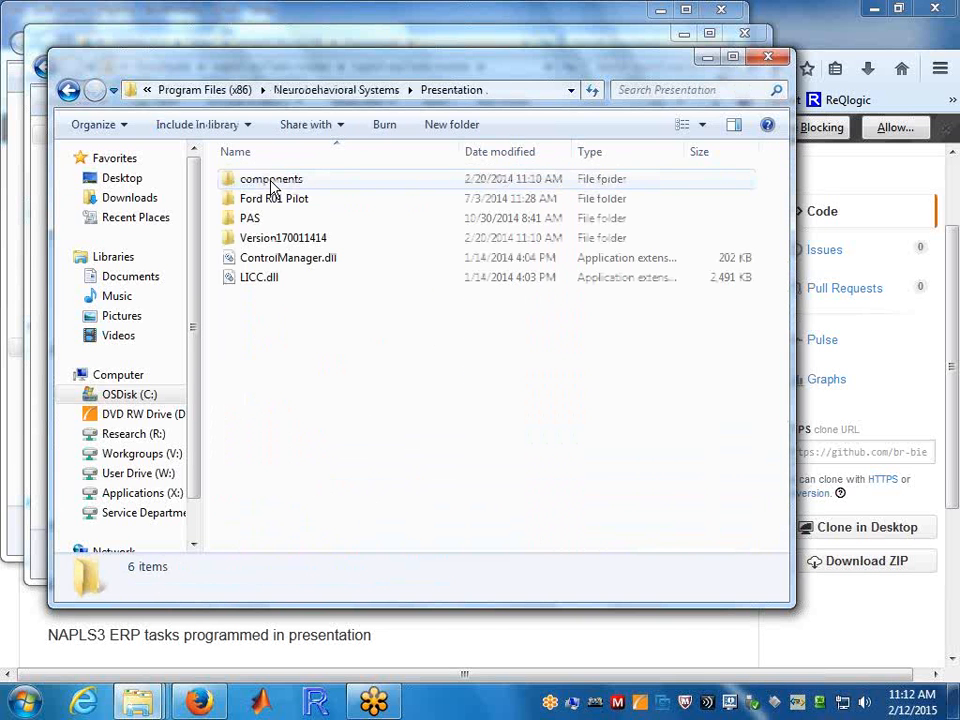
# Paste the LTP RAP 3.0napls folder into the Presentation folder, continuing with administrator permission.
pyautogui.rightClick(282, 337)
pyautogui.click(352, 468)
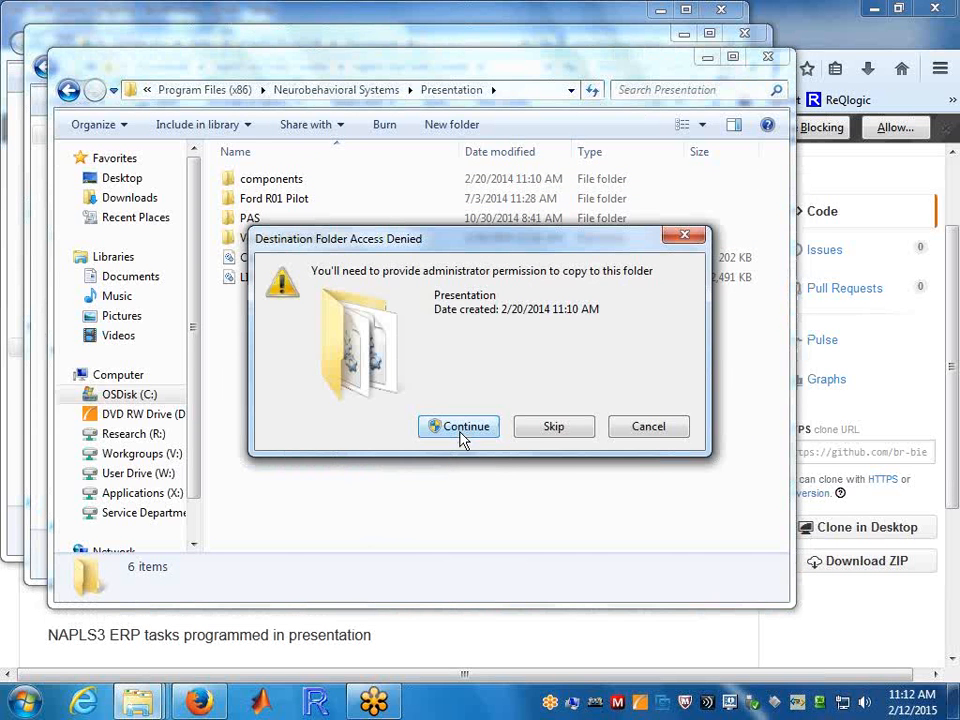
pyautogui.click(462, 437)
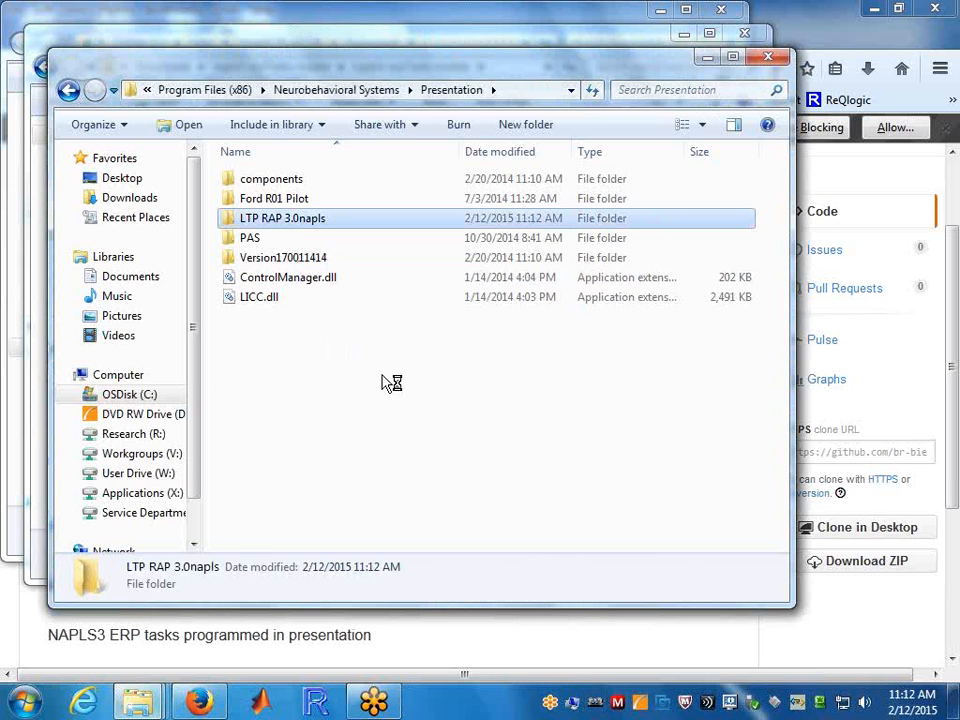
# Open the pasted LTP RAP 3.0napls folder, sort its files by type and select mcom LTP RAP.exp.
pyautogui.doubleClick(293, 220)
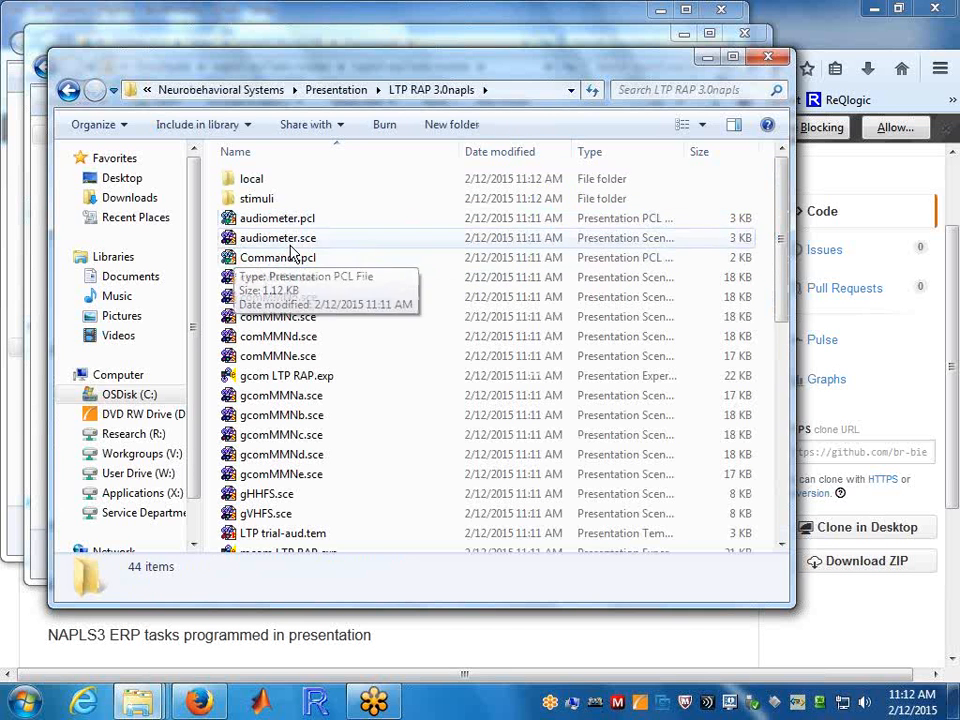
pyautogui.click(614, 162)
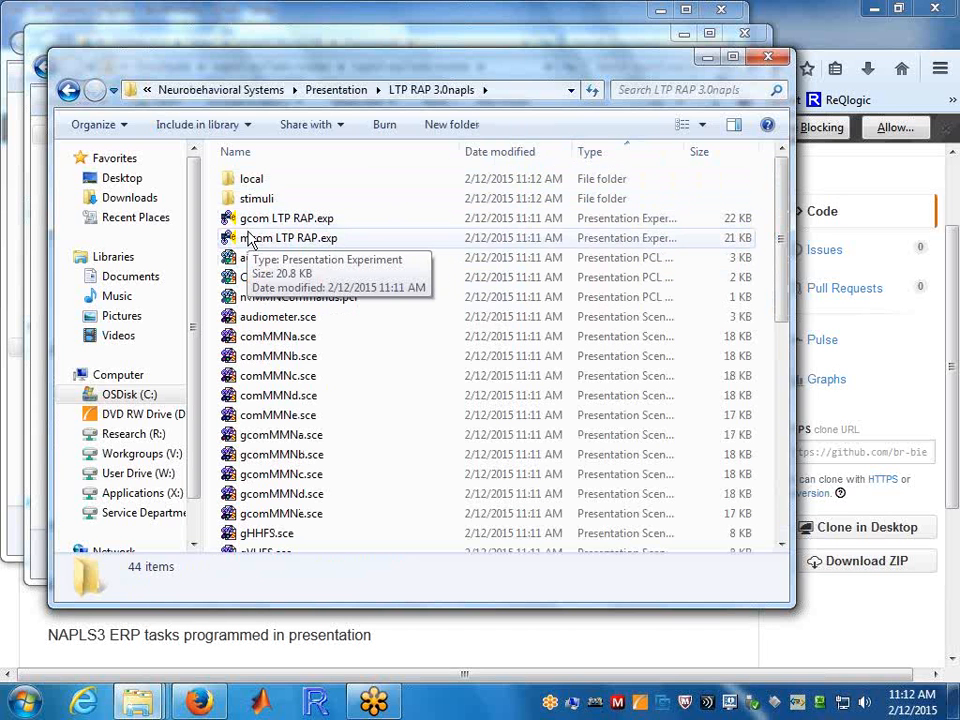
pyautogui.click(280, 245)
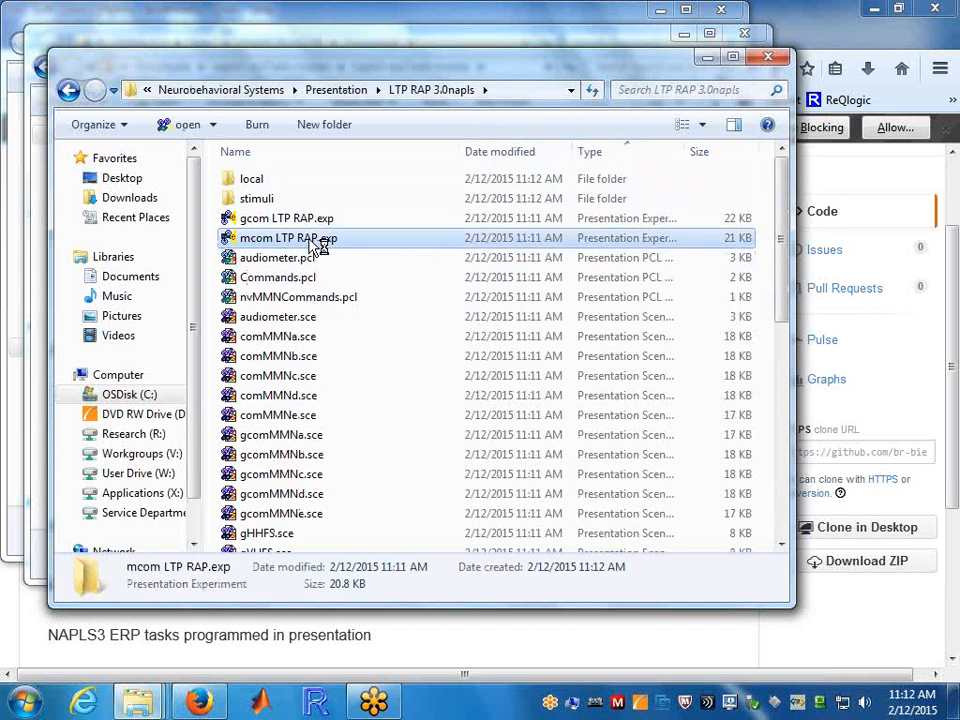
# Delete the gcom LTP RAP.exp experiment file, continuing with administrator permission.
pyautogui.click(303, 220)
pyautogui.press('Delete')
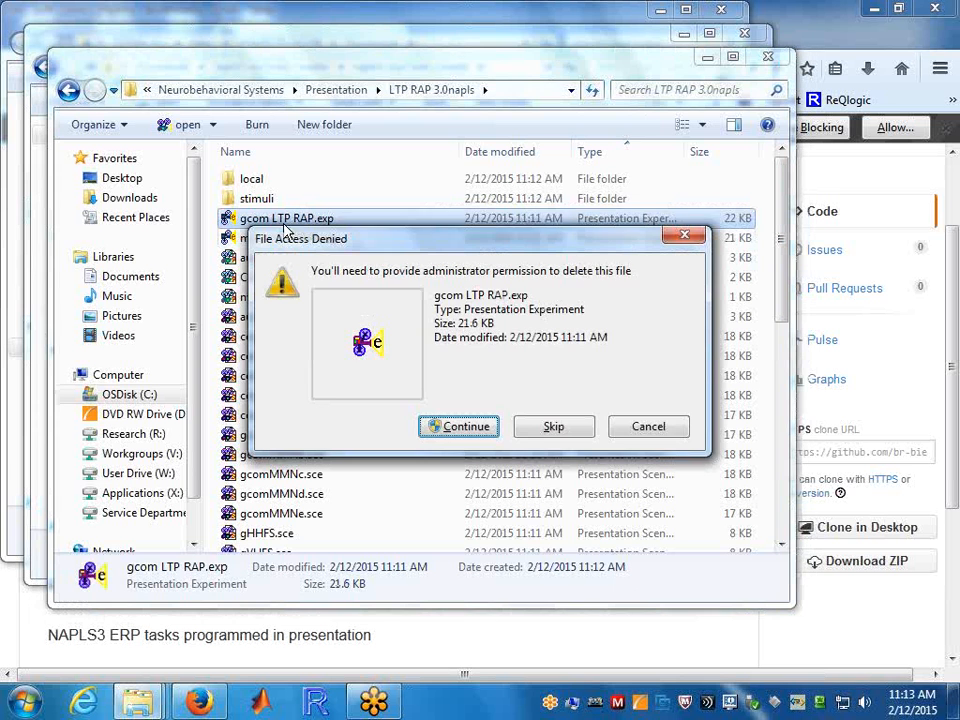
pyautogui.click(456, 428)
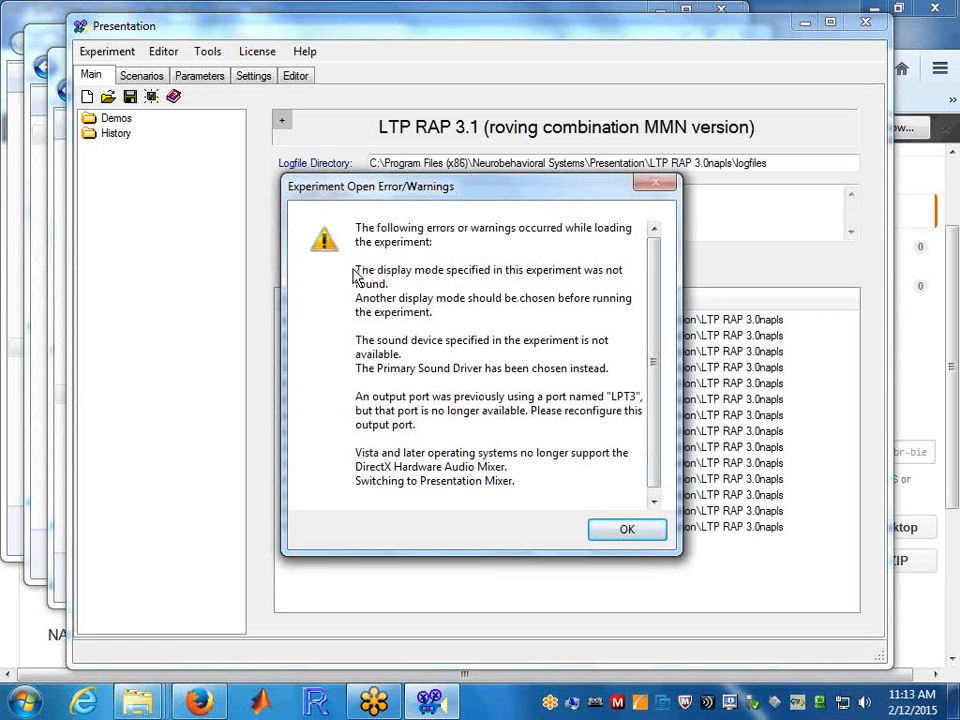
# Read the experiment loading warnings on display mode, sound device, output port and audio mixer, and dismiss them.
pyautogui.moveTo(369, 271); pyautogui.dragTo(452, 316)
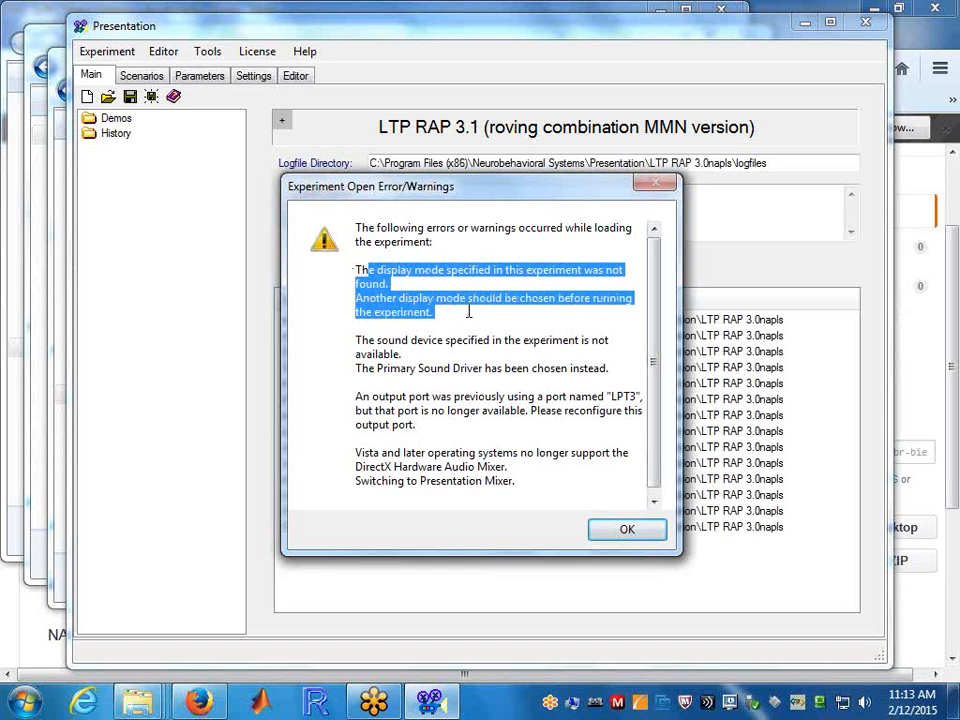
pyautogui.moveTo(370, 340); pyautogui.dragTo(444, 372)
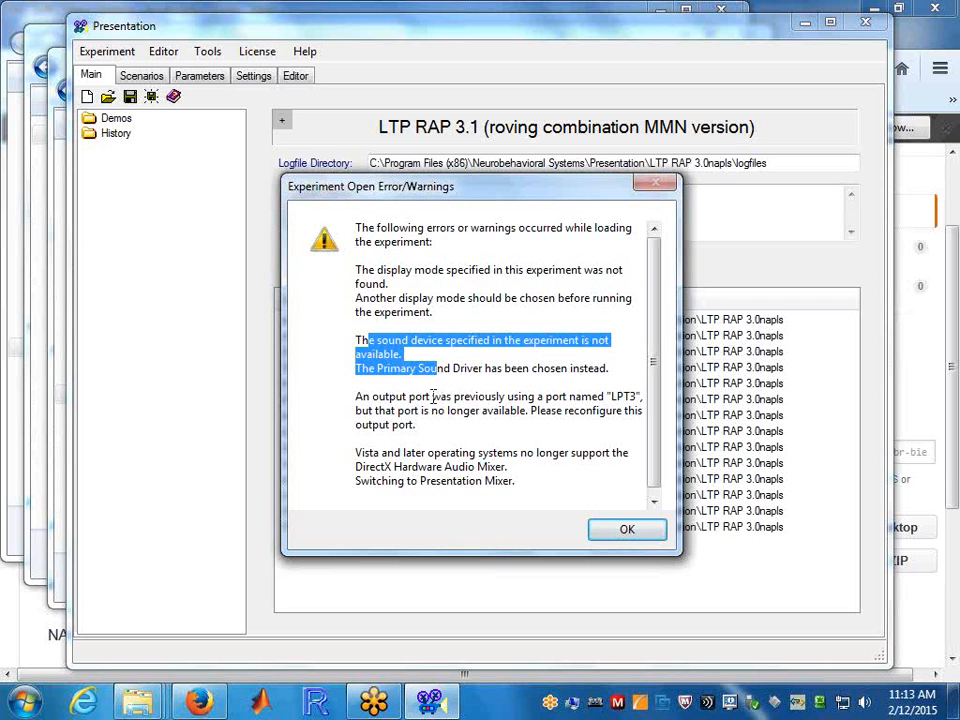
pyautogui.moveTo(365, 397); pyautogui.dragTo(428, 424)
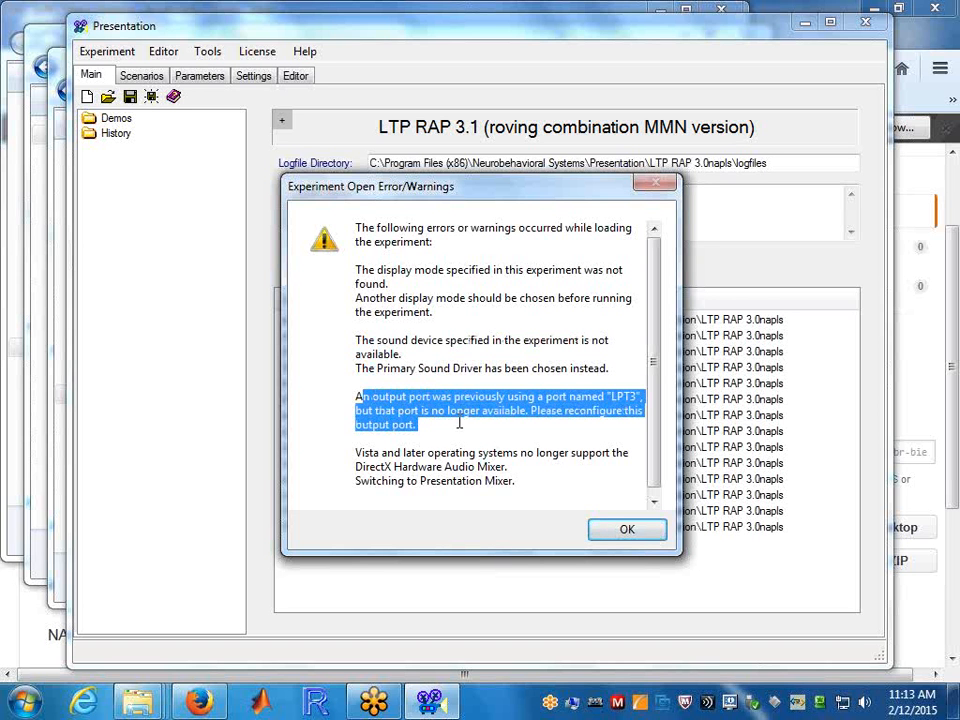
pyautogui.moveTo(521, 481); pyautogui.dragTo(334, 452)
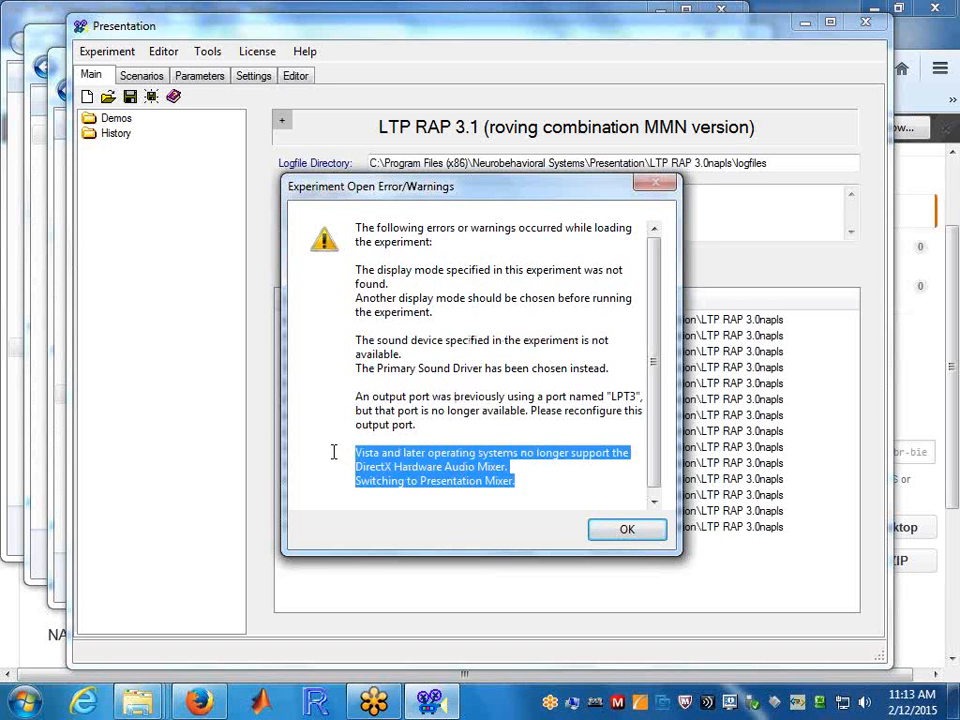
pyautogui.click(627, 531)
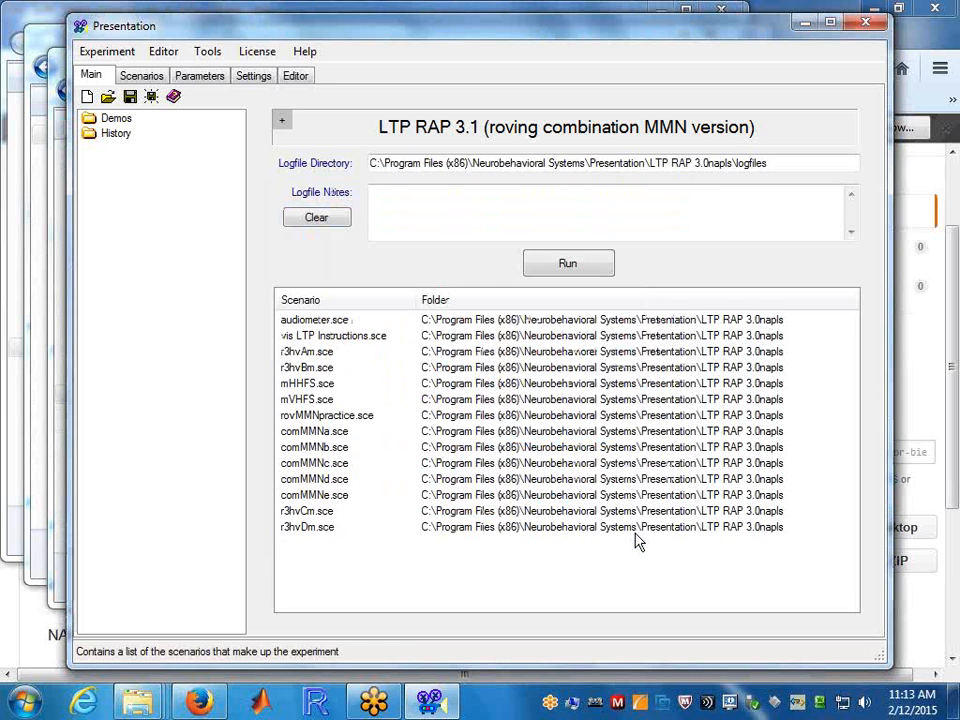
# Assign LPT1 to output port 1 in the port settings, leave its register span at 1, and save the experiment.
pyautogui.click(258, 80)
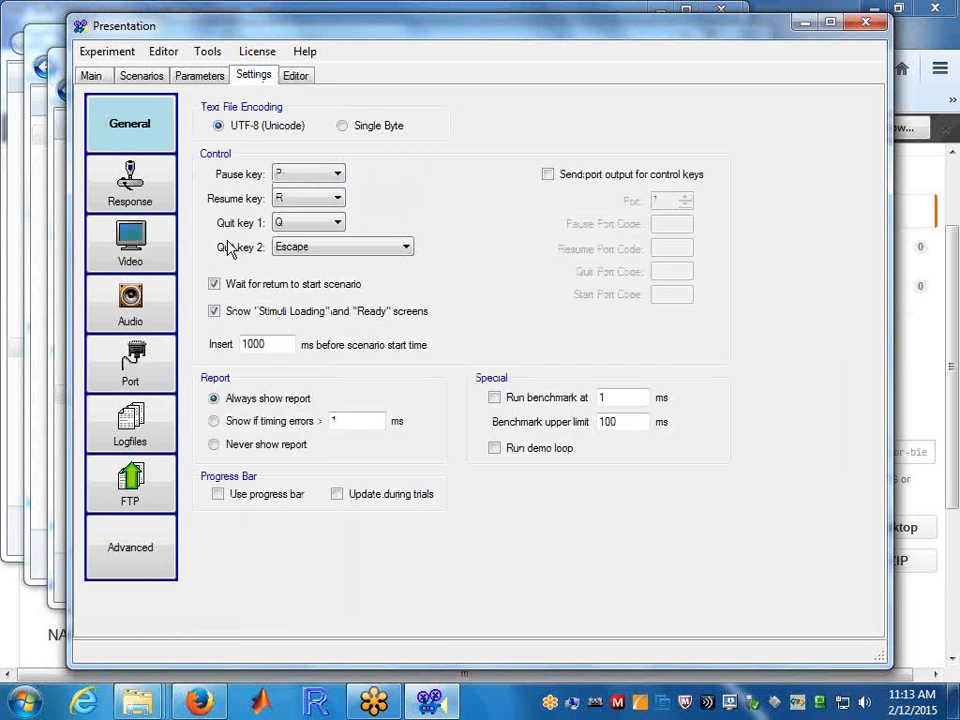
pyautogui.click(140, 386)
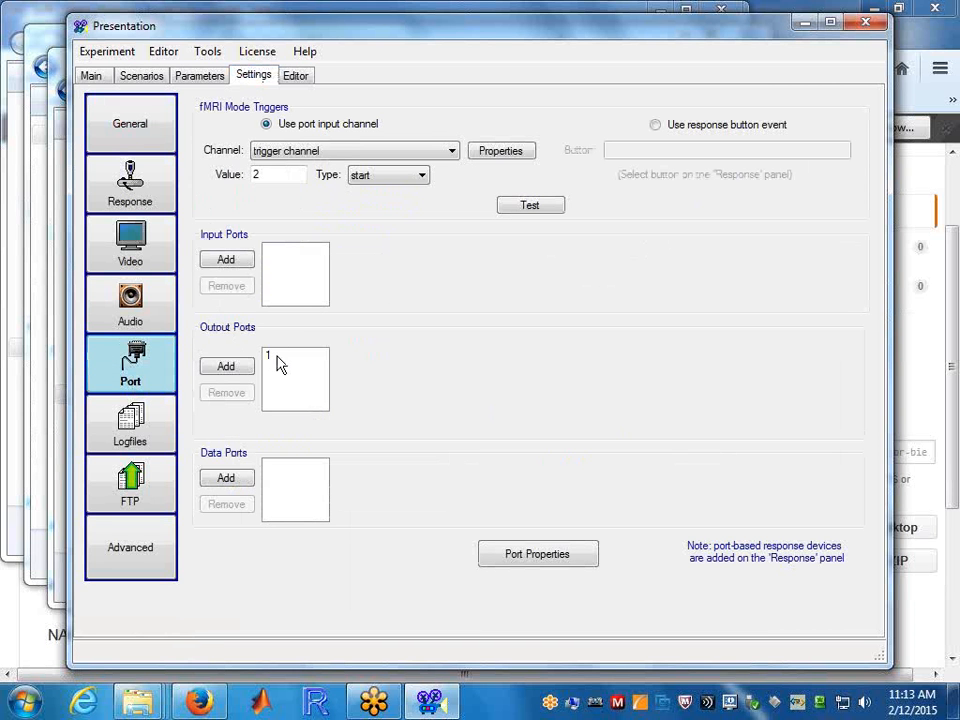
pyautogui.click(276, 358)
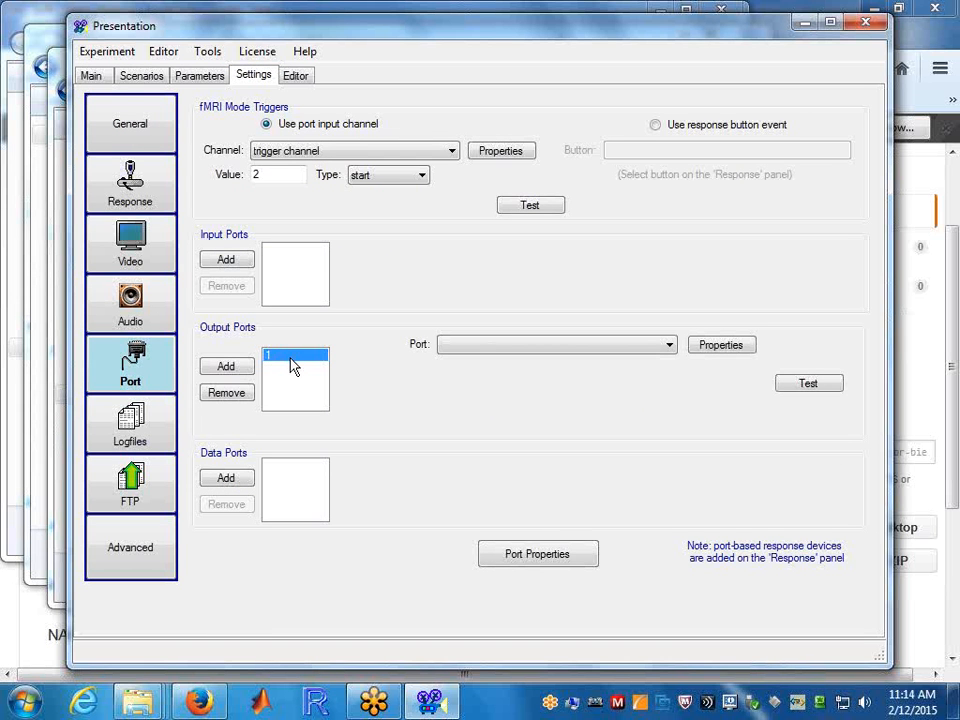
pyautogui.click(580, 354)
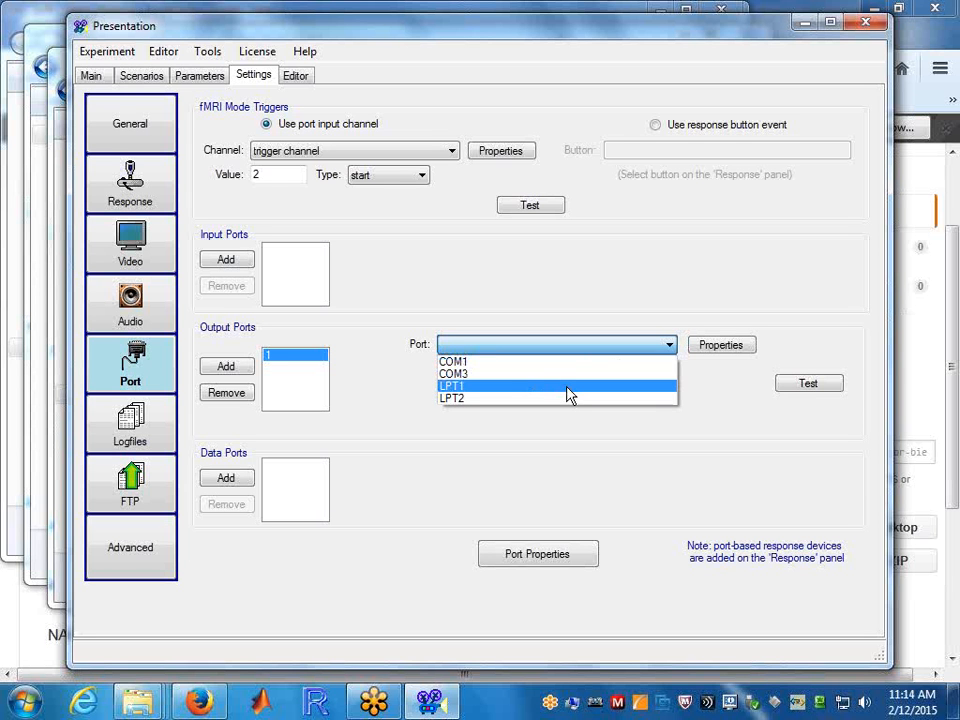
pyautogui.click(463, 387)
pyautogui.click(446, 394)
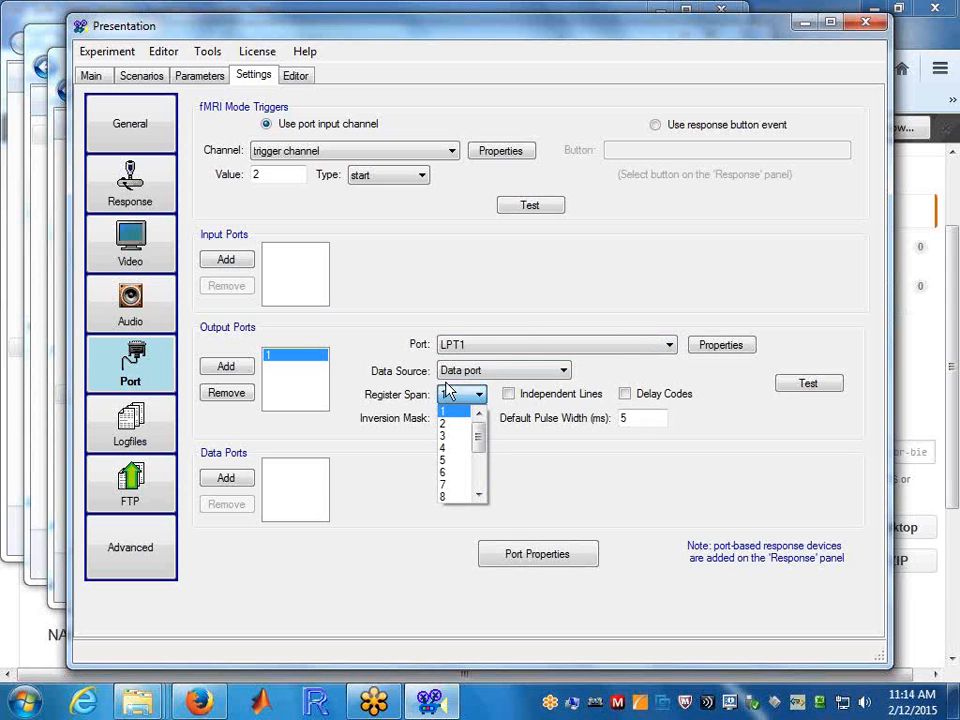
pyautogui.click(420, 288)
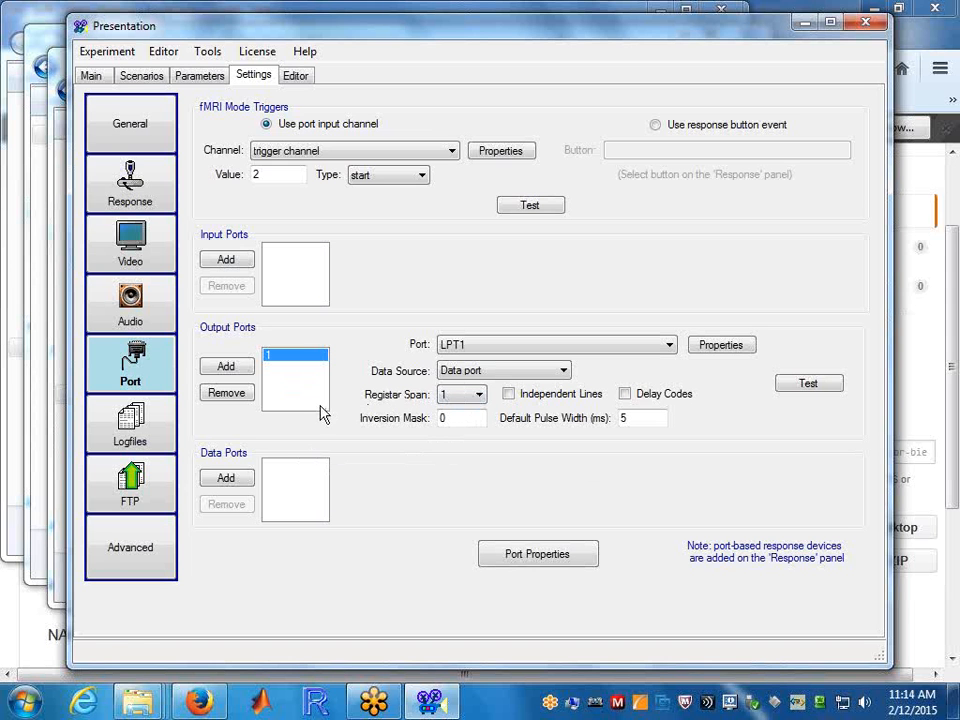
pyautogui.click(107, 53)
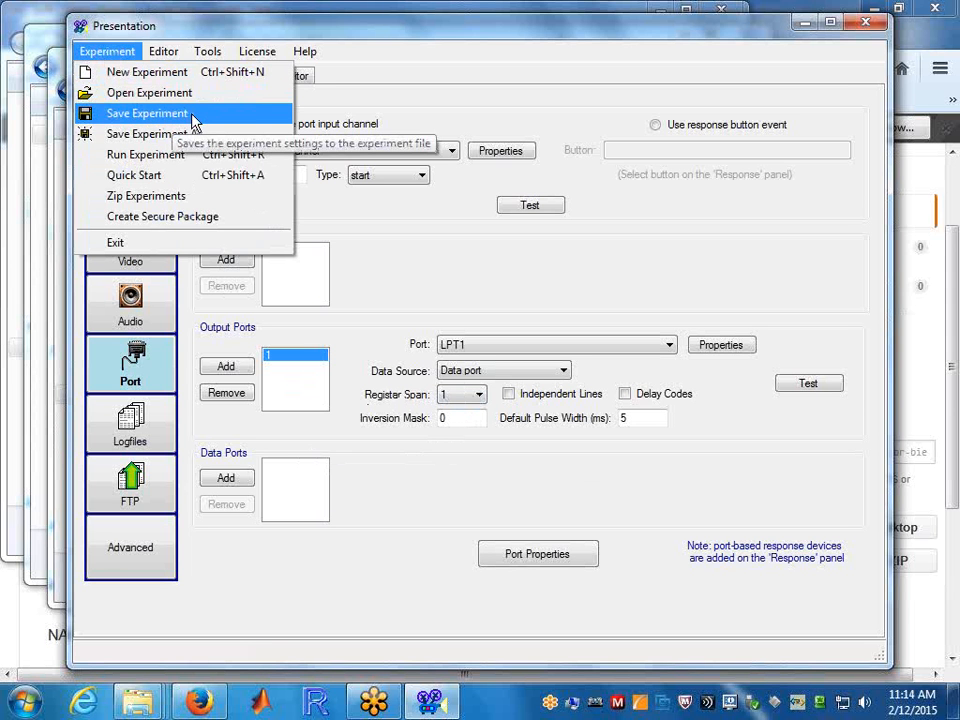
pyautogui.click(150, 113)
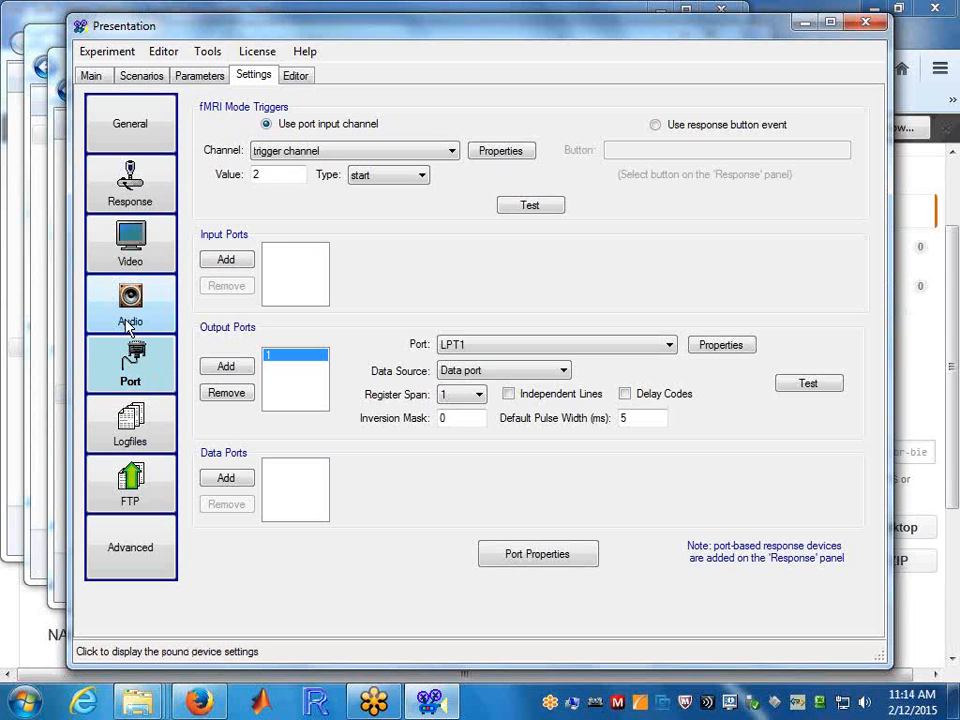
# Set the sound card in the audio settings to Speakers (Creative SB X-Fi).
pyautogui.click(156, 313)
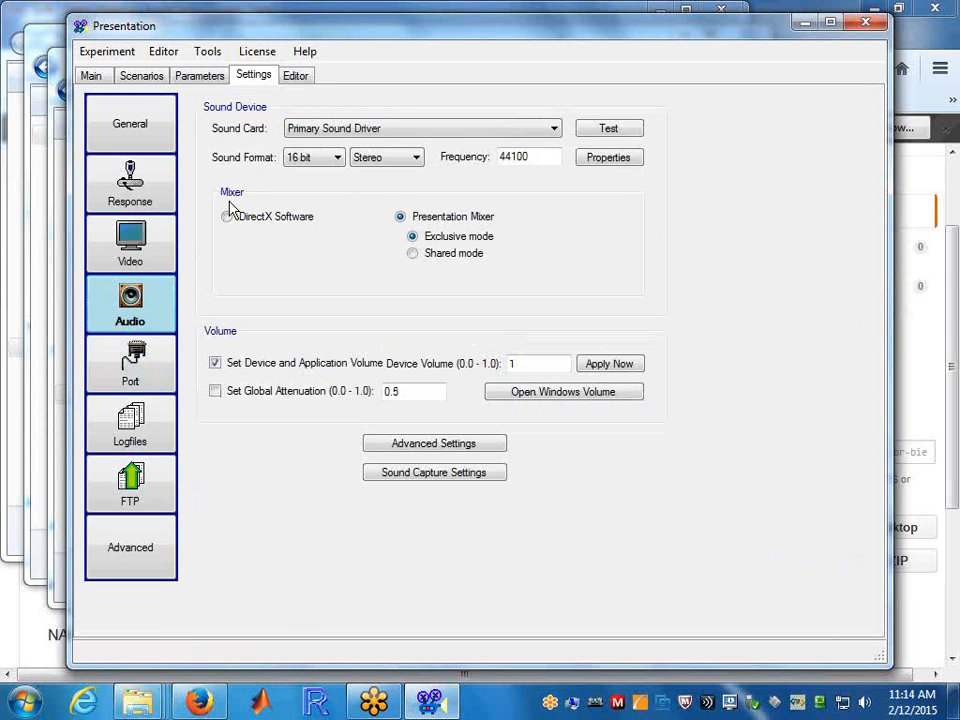
pyautogui.click(440, 133)
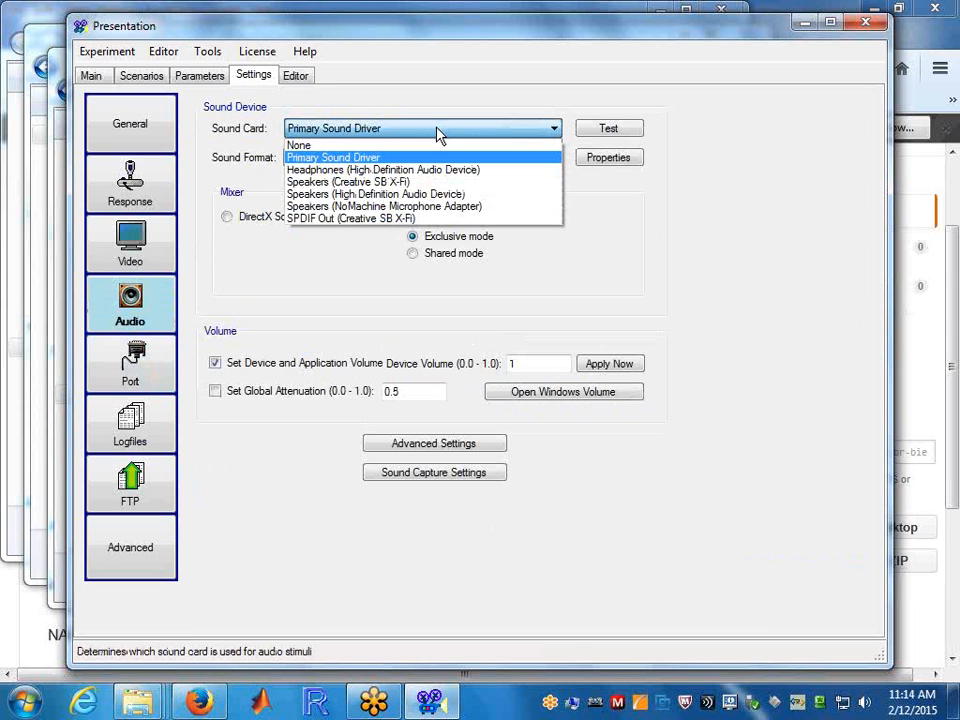
pyautogui.click(398, 184)
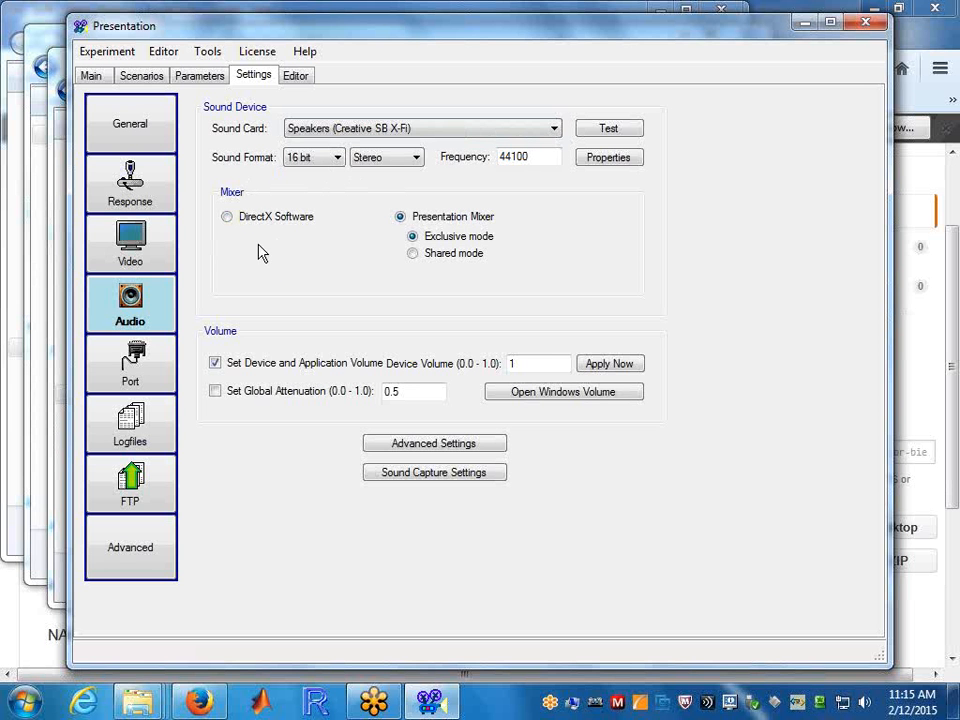
# Check the audio settings example on the Presentation Startup page in Firefox and return to Presentation.
pyautogui.hotkey('alt', 'Tab')
pyautogui.hotkey('alt', 'Tab')
pyautogui.hotkey('alt', 'Tab')
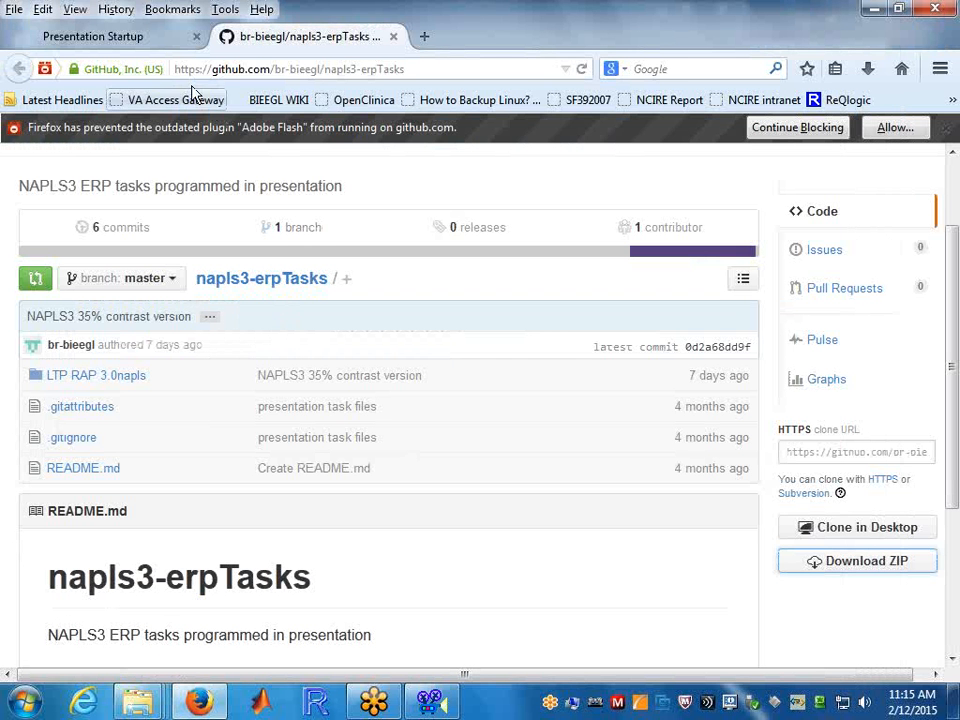
pyautogui.click(112, 34)
pyautogui.scroll(-4, 293, 197)
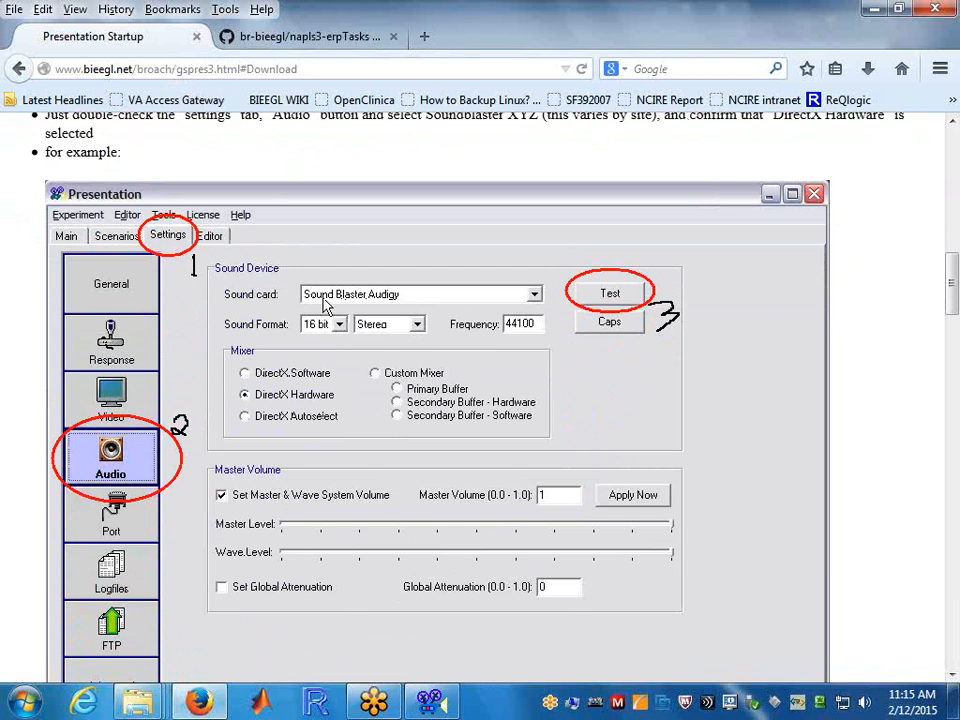
pyautogui.click(435, 705)
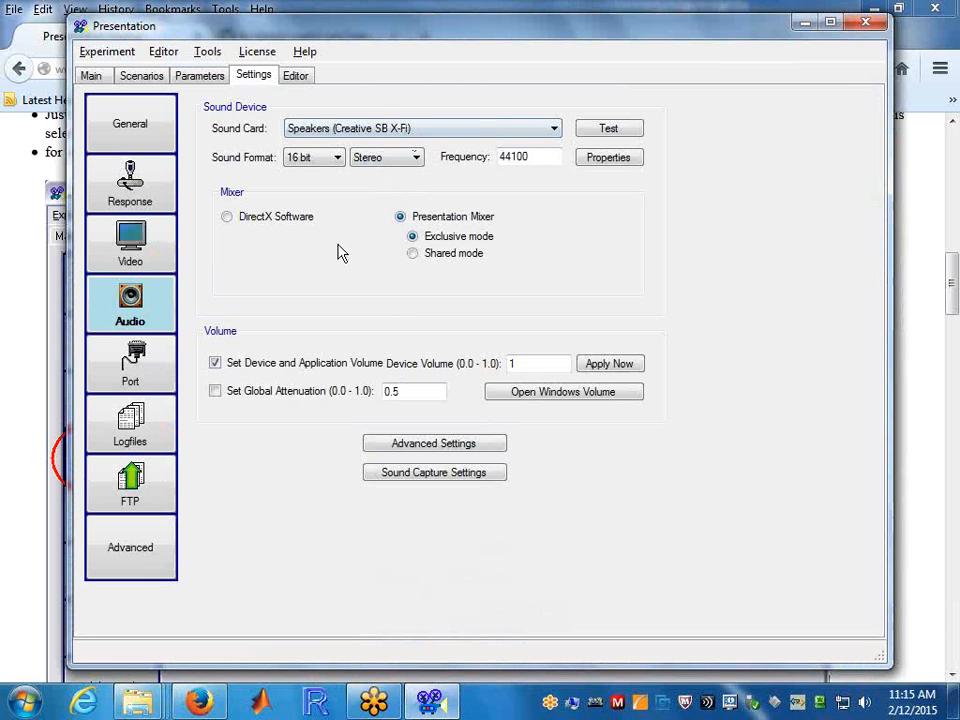
# Turn off Legacy Mode in the video settings and set the display adapter to Primary Display Driver.
pyautogui.click(144, 259)
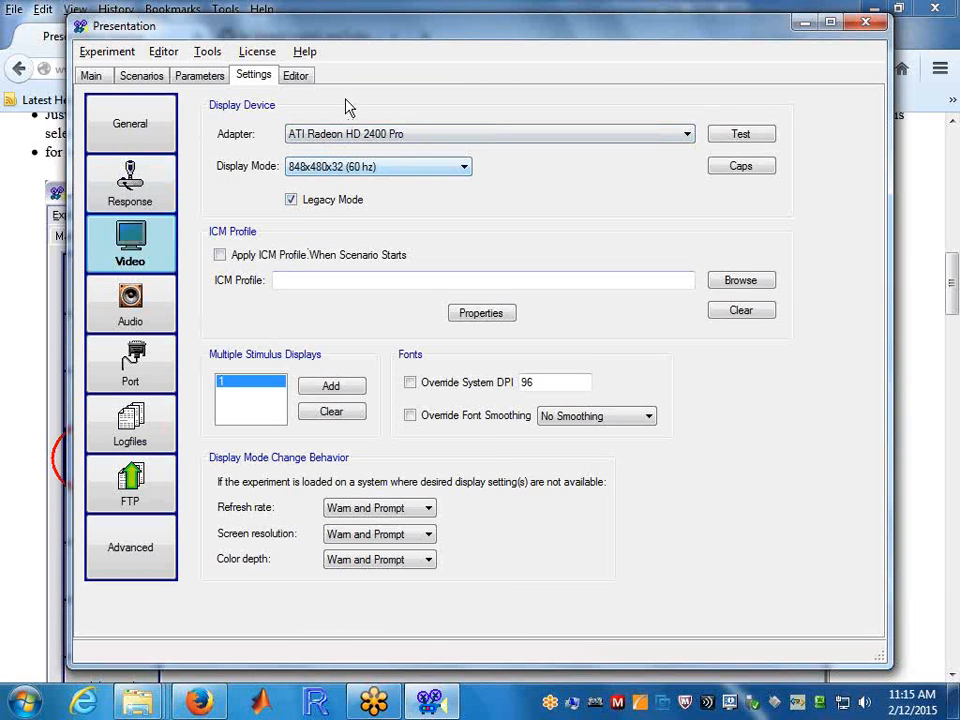
pyautogui.click(291, 200)
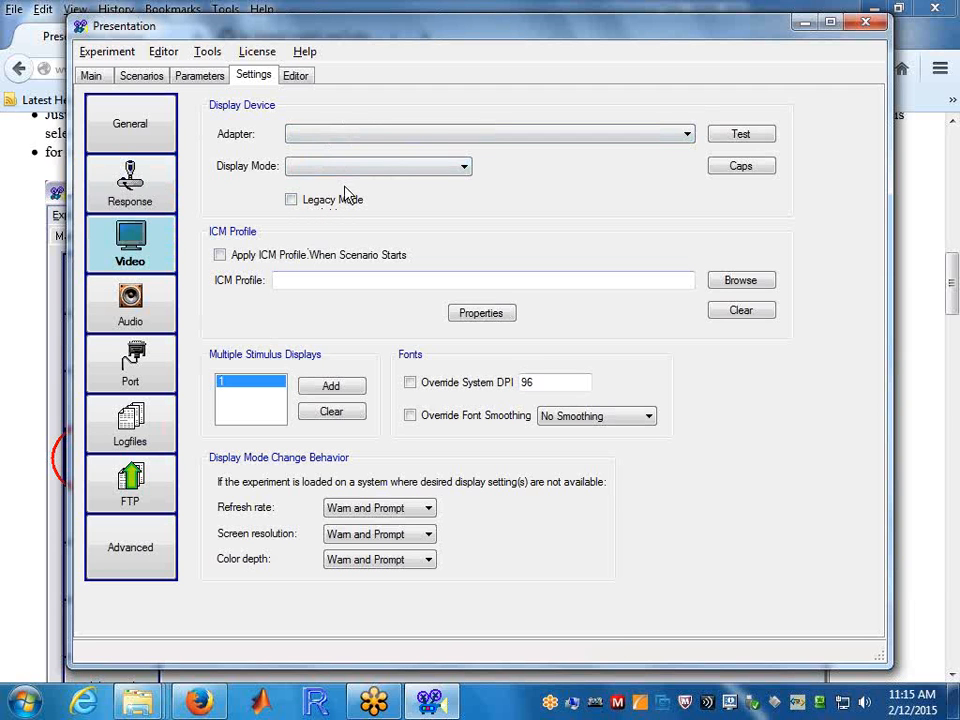
pyautogui.click(422, 140)
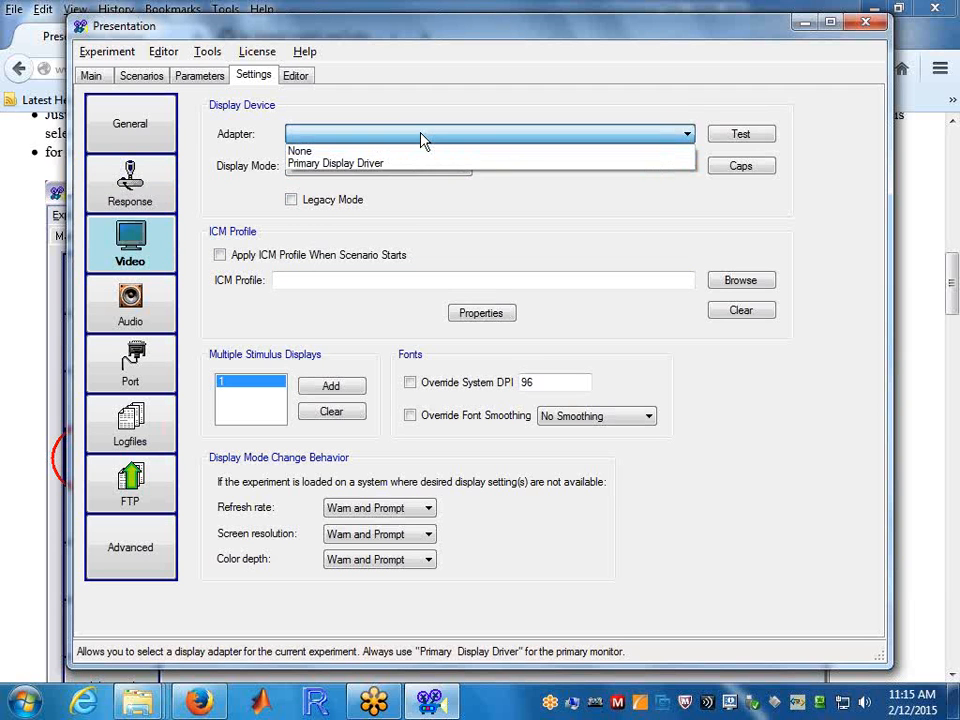
pyautogui.click(357, 164)
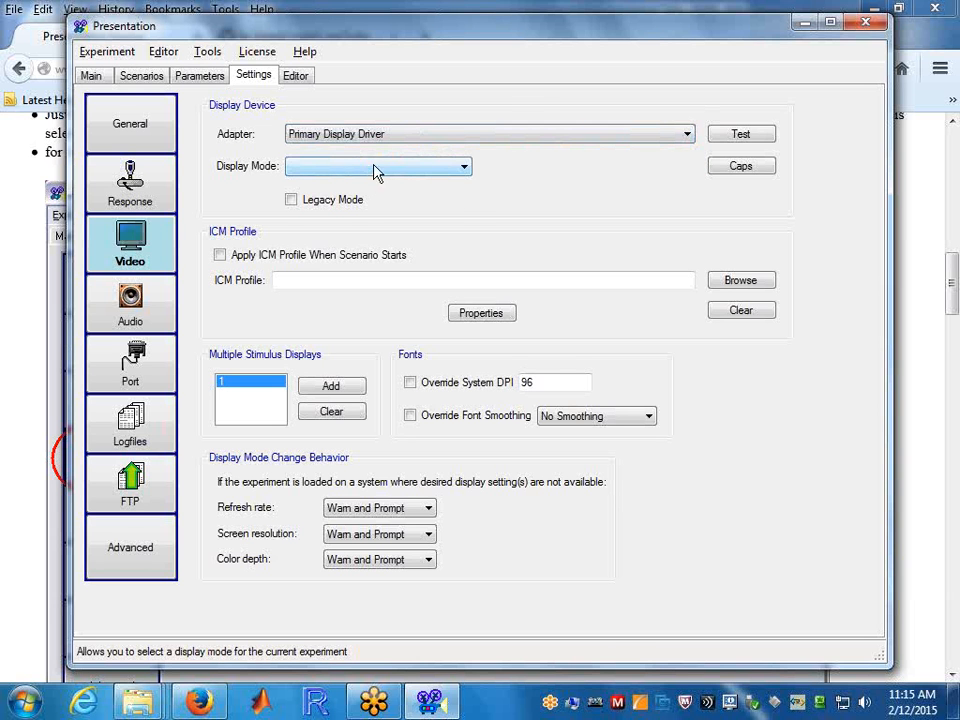
# Try current setting and 1024x768x16 (60 hz) as the display mode.
pyautogui.click(376, 170)
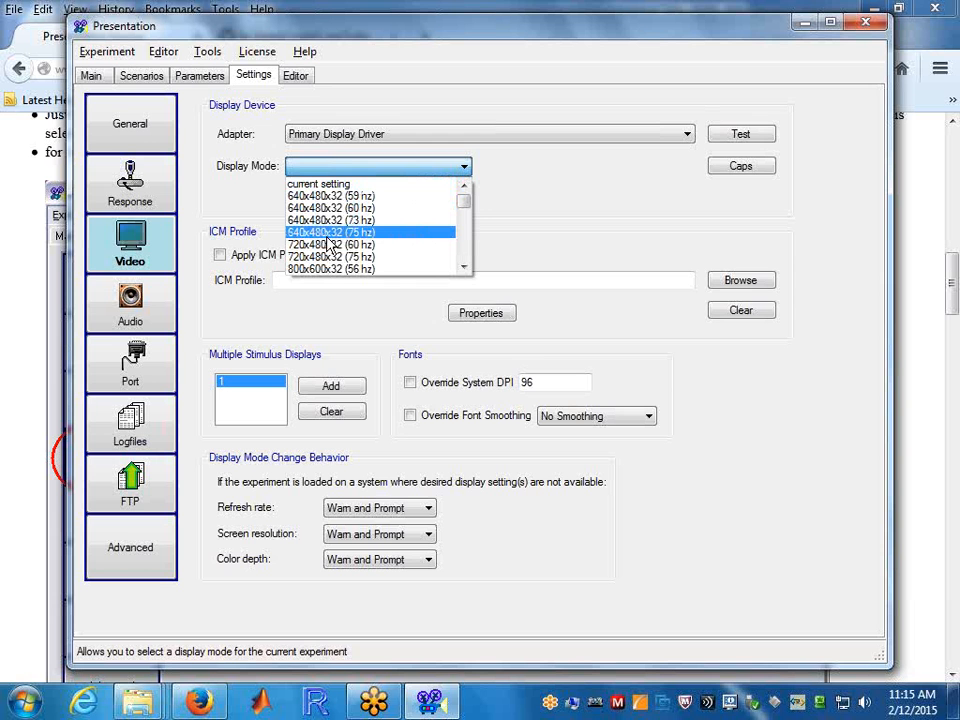
pyautogui.click(330, 184)
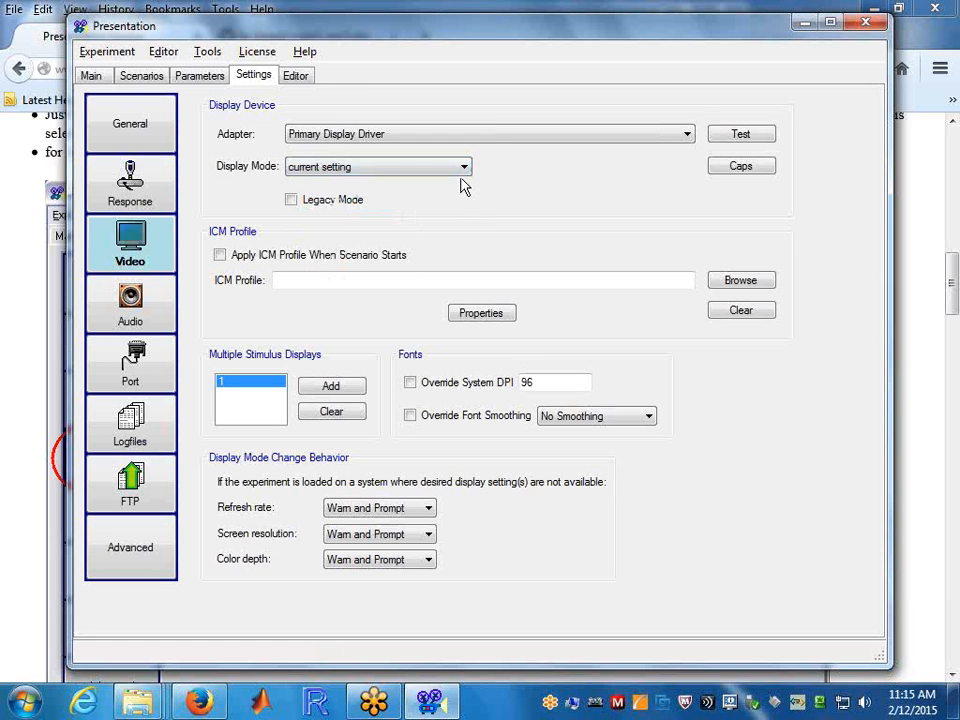
pyautogui.click(464, 167)
pyautogui.click(464, 268)
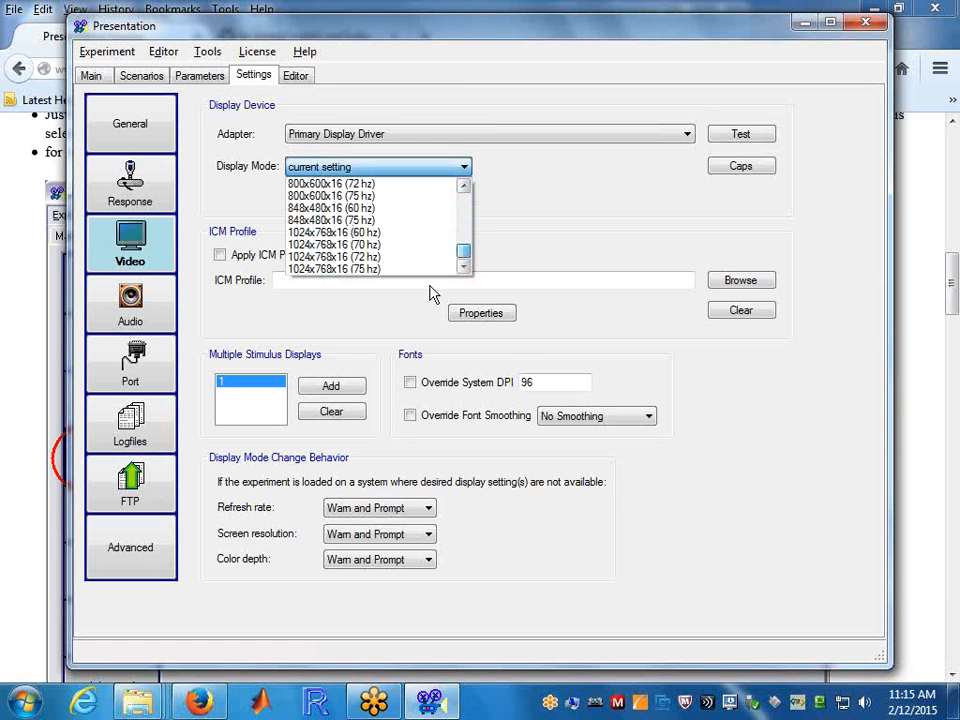
pyautogui.click(388, 236)
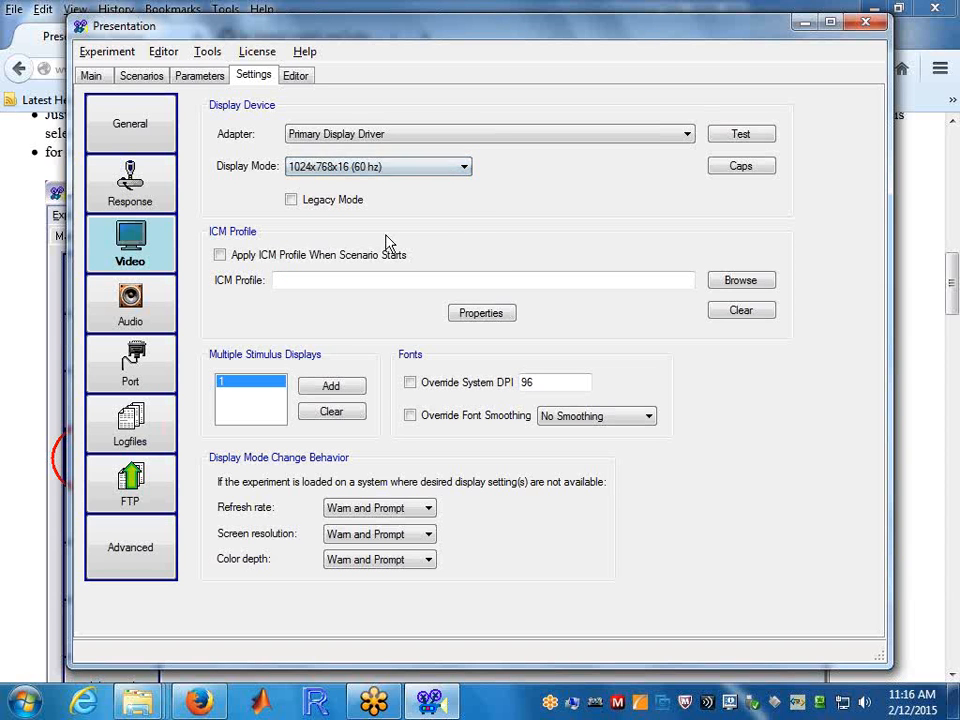
# Set the display mode to 1024x768x32 (75 hz).
pyautogui.click(461, 167)
pyautogui.scroll(3, 373, 205)
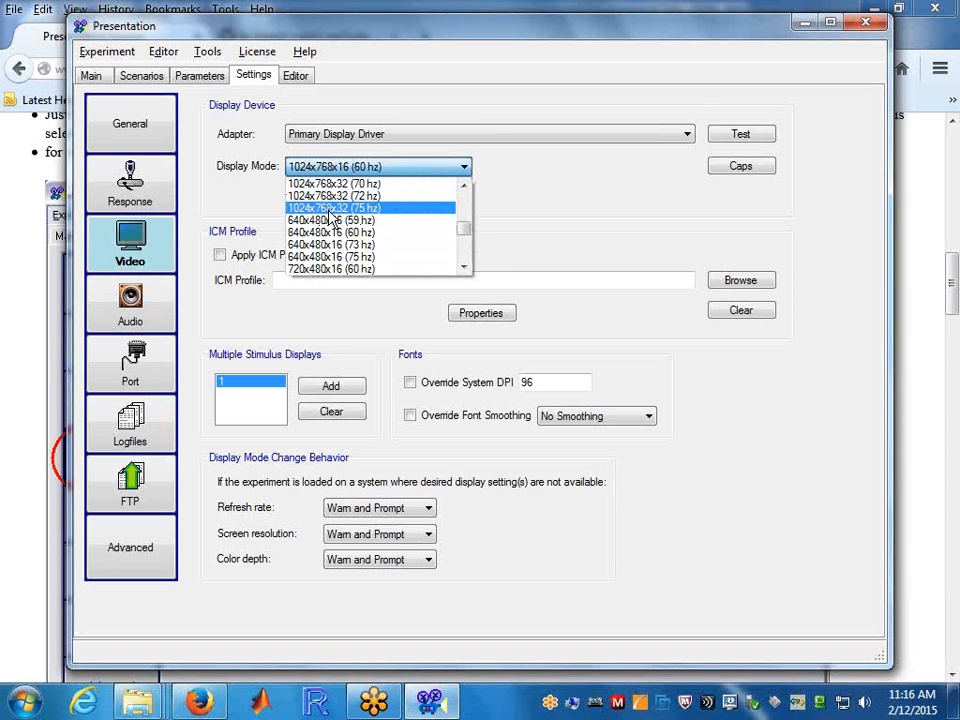
pyautogui.click(330, 209)
# Switch to the Presentation Startup page in Firefox and examine the display mode in its video settings example.
pyautogui.click(200, 703)
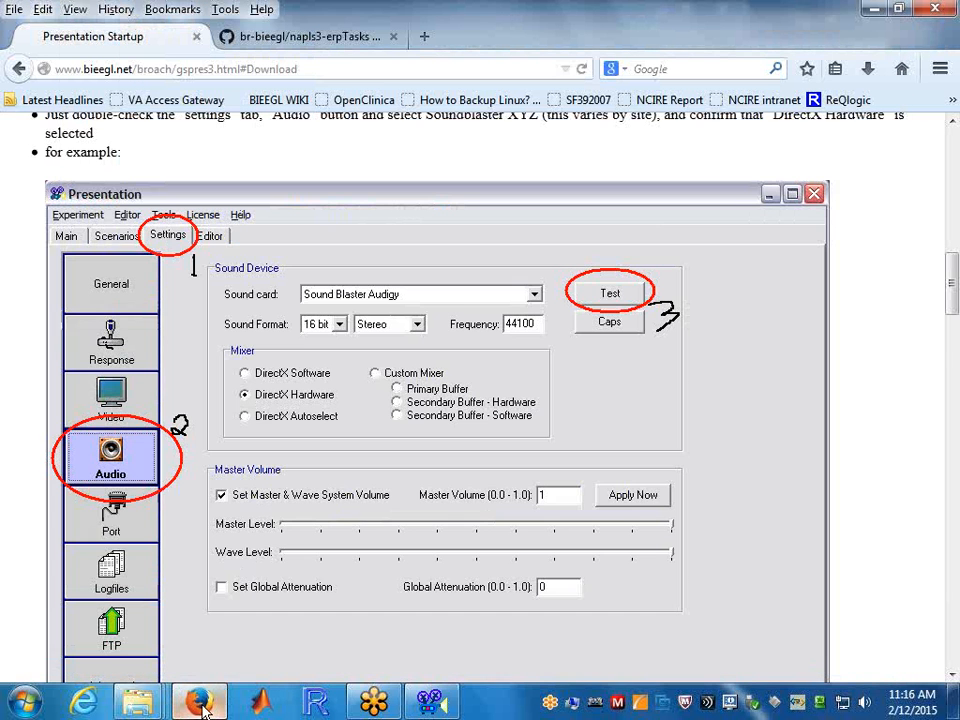
pyautogui.scroll(-10, 275, 350)
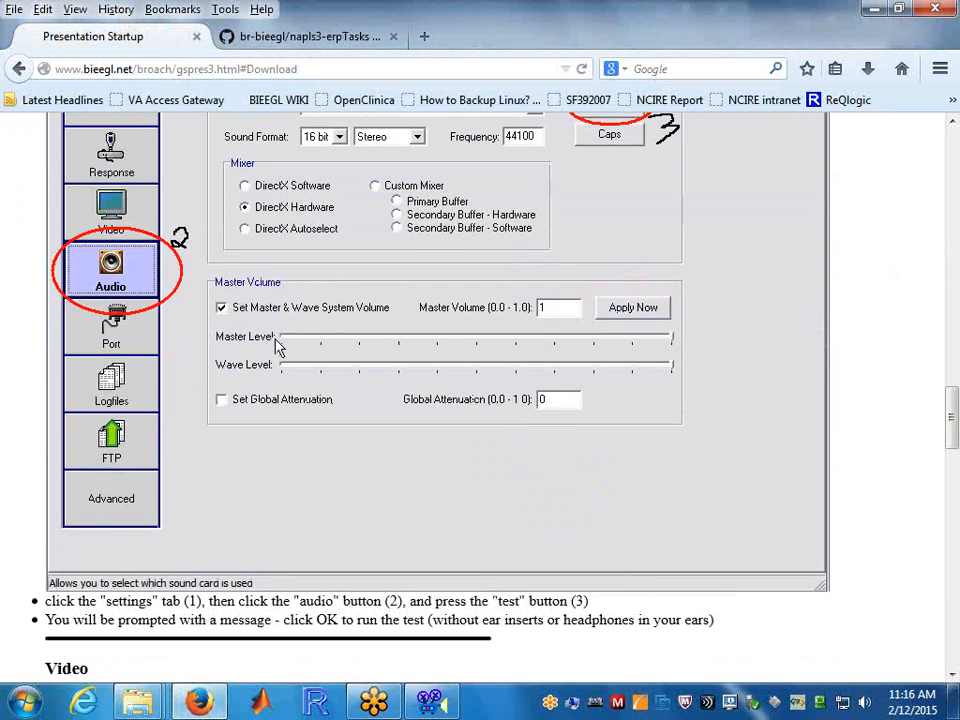
pyautogui.scroll(-5, 278, 345)
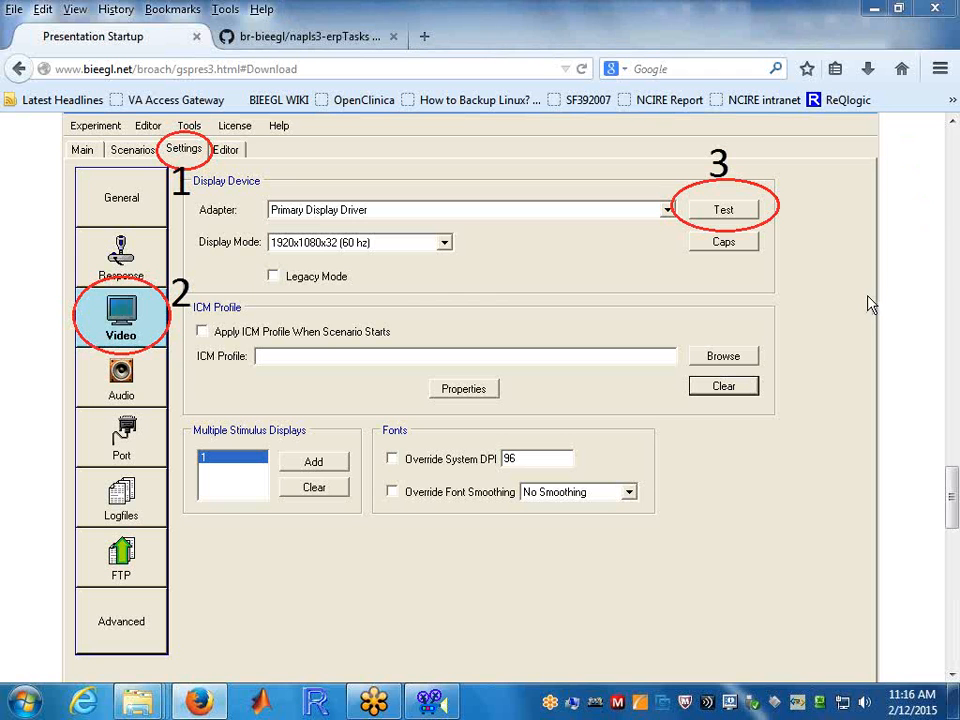
pyautogui.moveTo(270, 243); pyautogui.dragTo(462, 242)
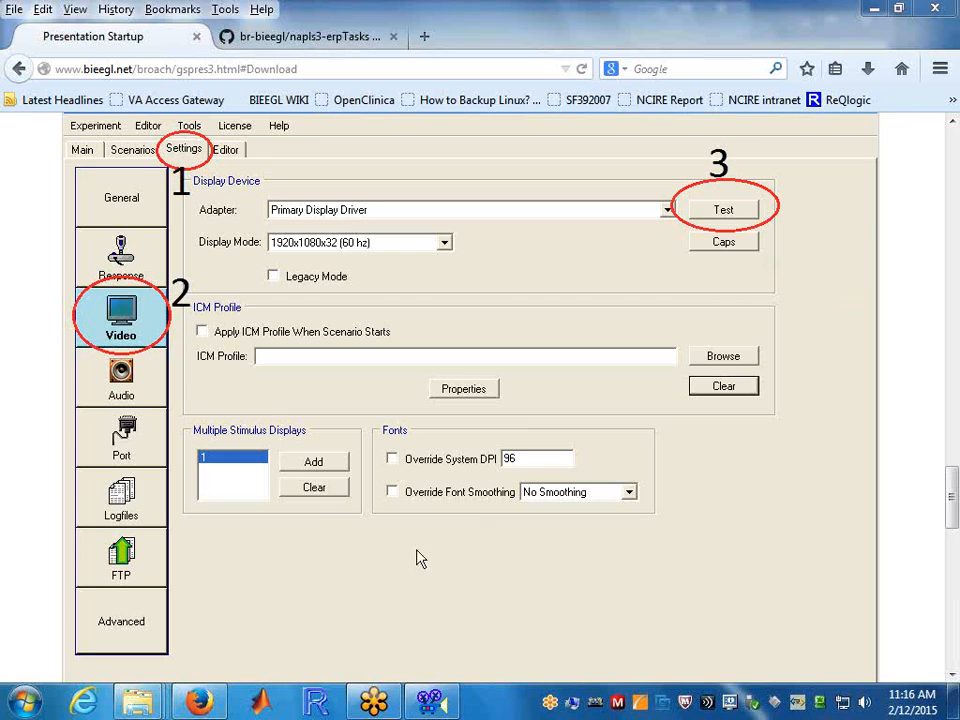
# Switch back to Presentation and open the active button test for the default scenario in the response settings, then close it.
pyautogui.click(443, 702)
pyautogui.click(132, 186)
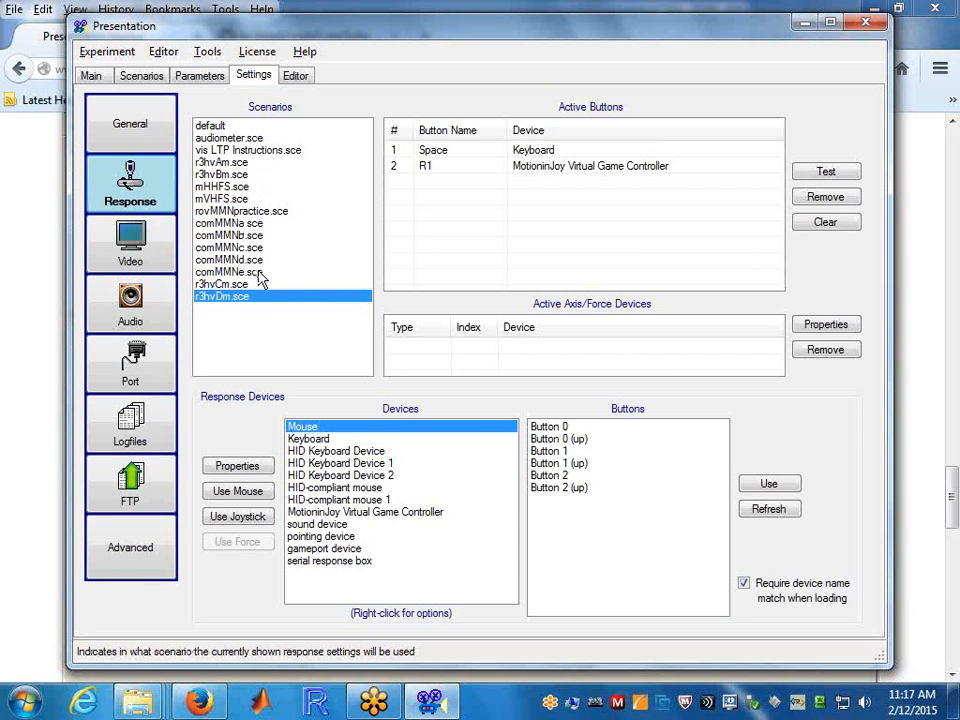
pyautogui.moveTo(257, 257); pyautogui.dragTo(230, 130)
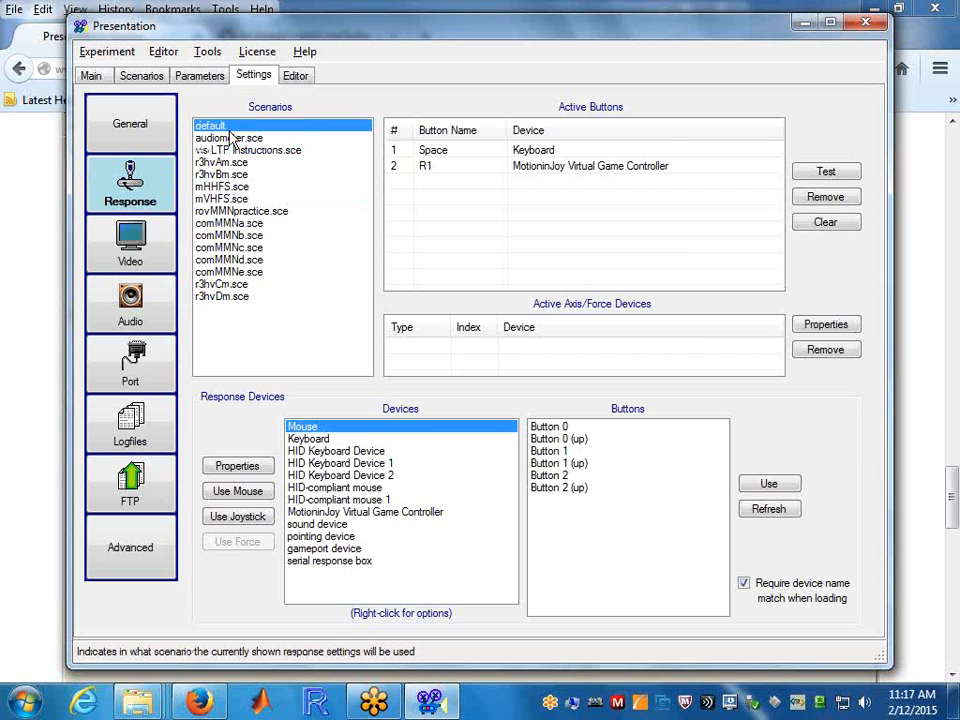
pyautogui.click(826, 172)
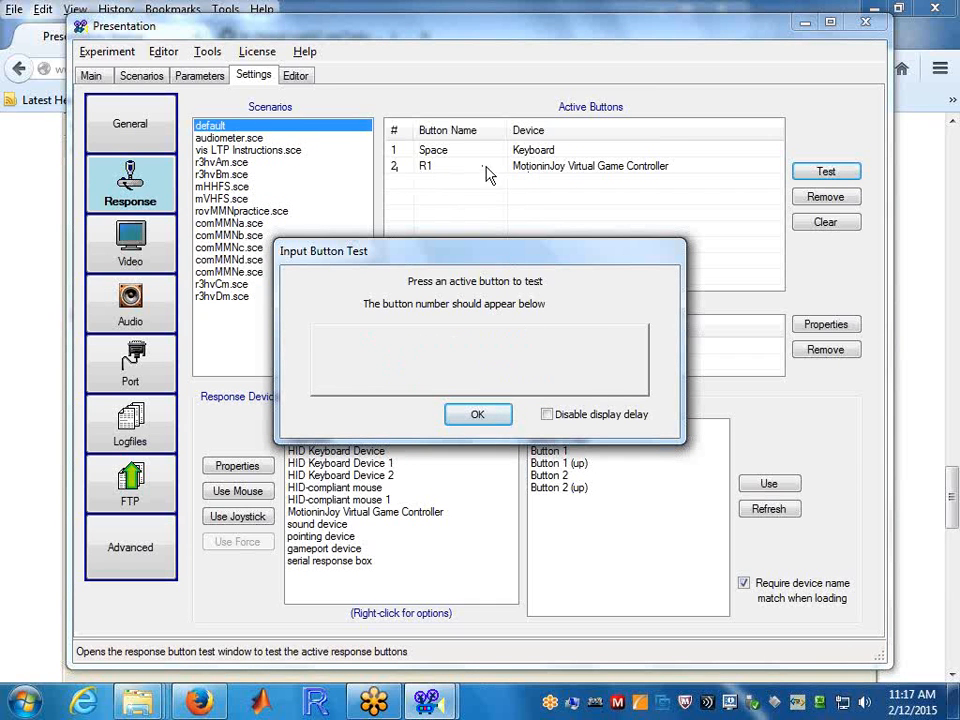
pyautogui.click(479, 412)
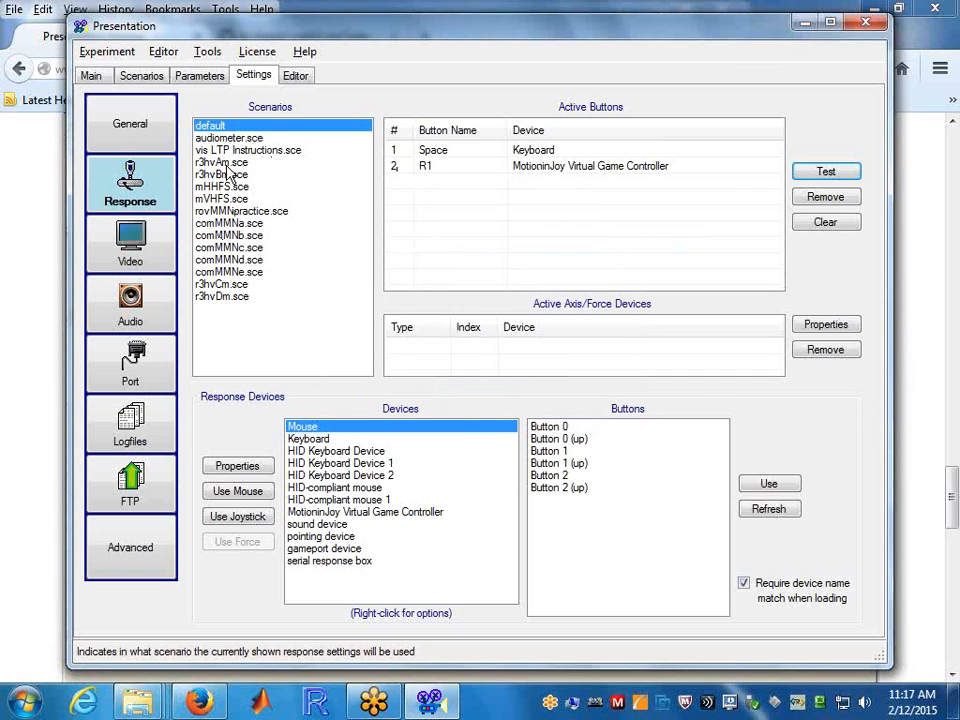
# Try to run the vis LTP Instructions.sce scenario with the existing logfile directory.
pyautogui.click(91, 76)
pyautogui.click(336, 343)
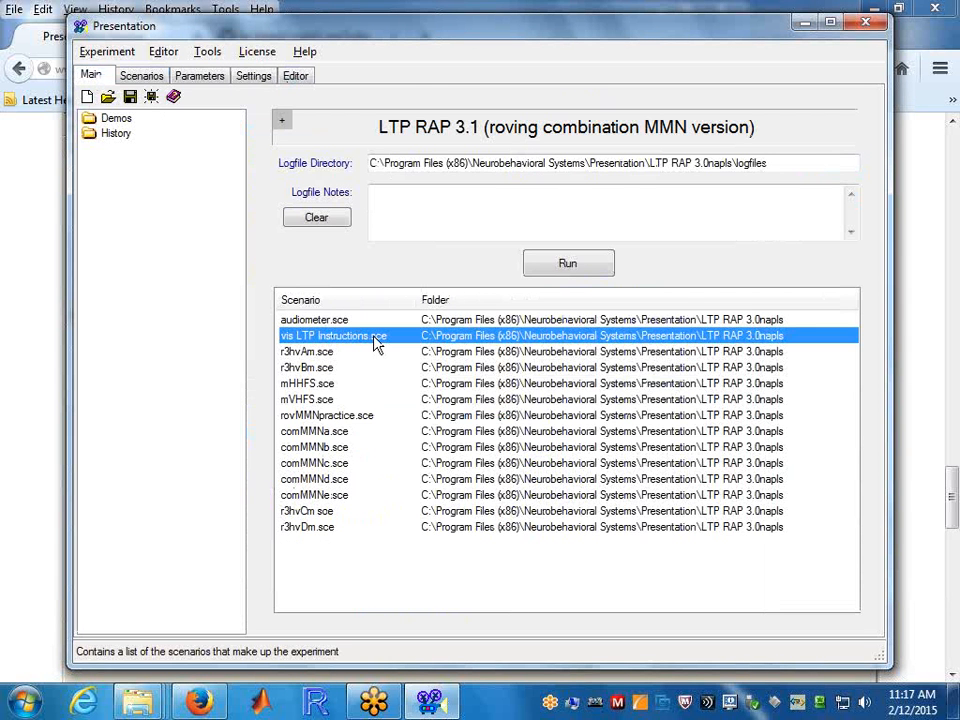
pyautogui.click(567, 266)
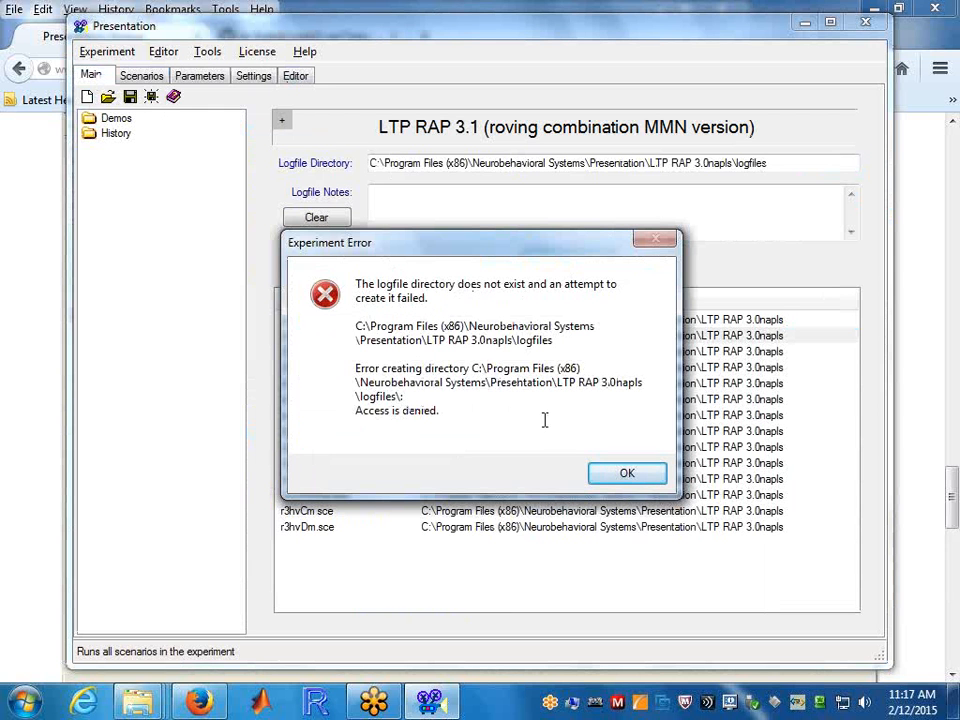
pyautogui.click(620, 478)
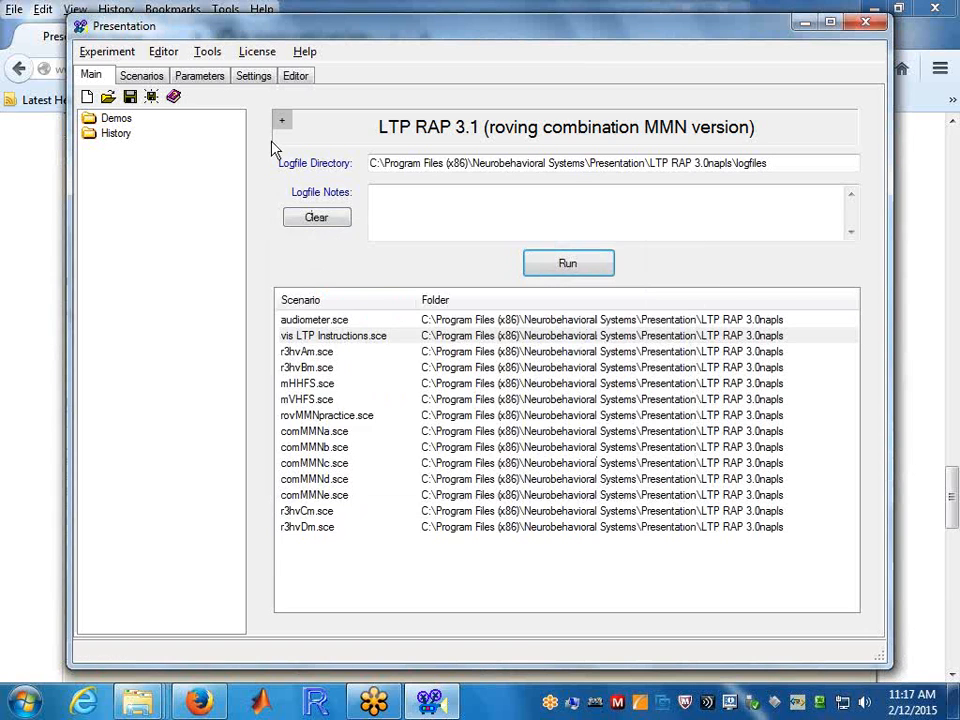
# Set the experiment's logfile directory to the Desktop folder.
pyautogui.click(262, 77)
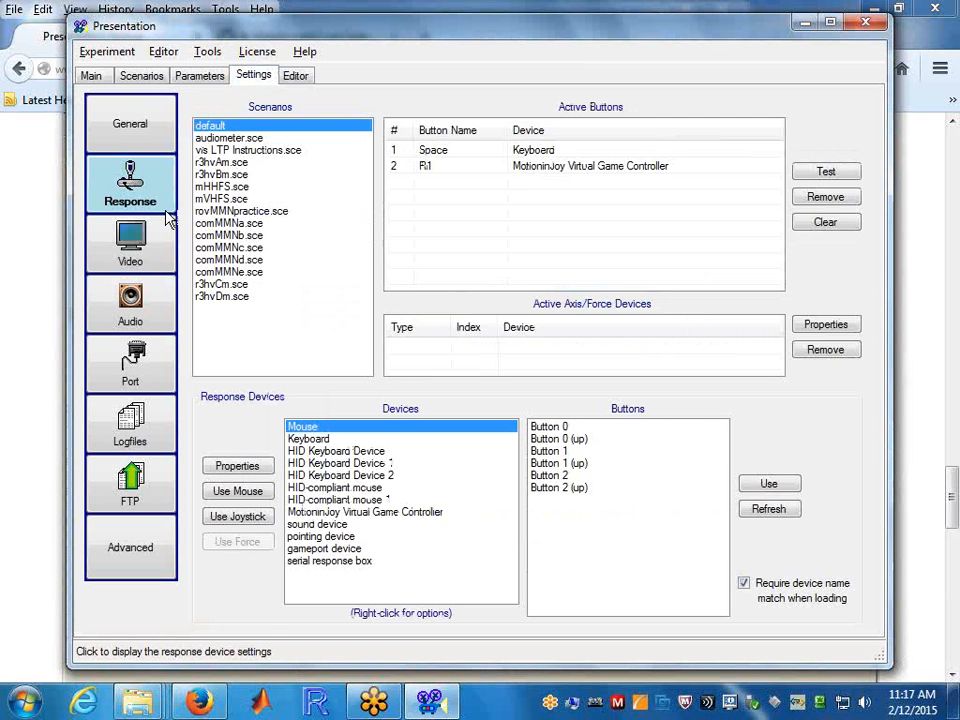
pyautogui.click(161, 422)
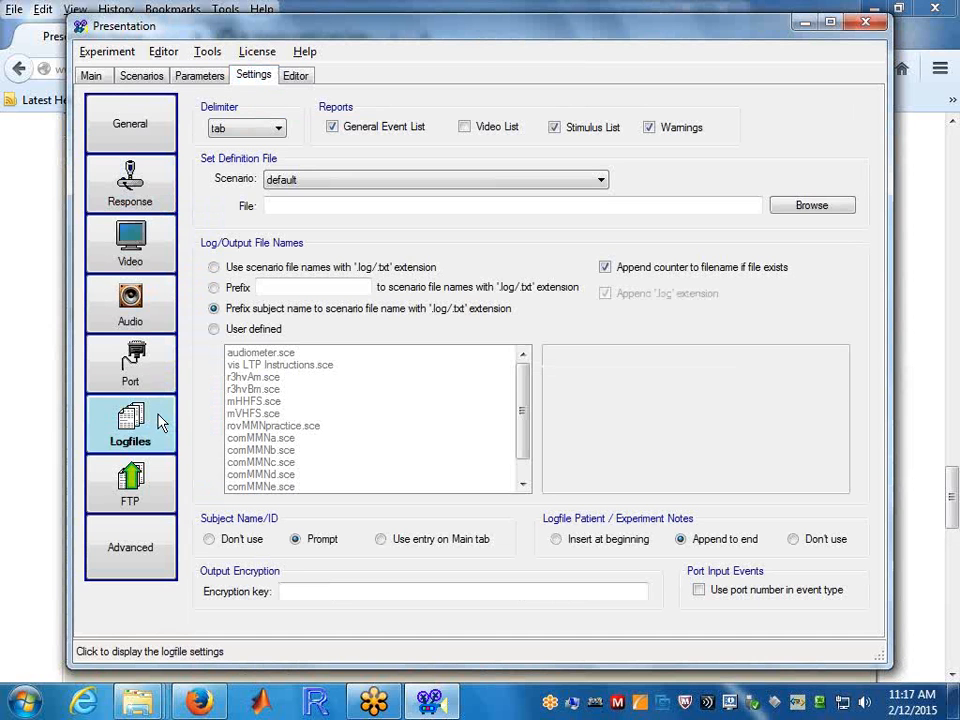
pyautogui.click(152, 76)
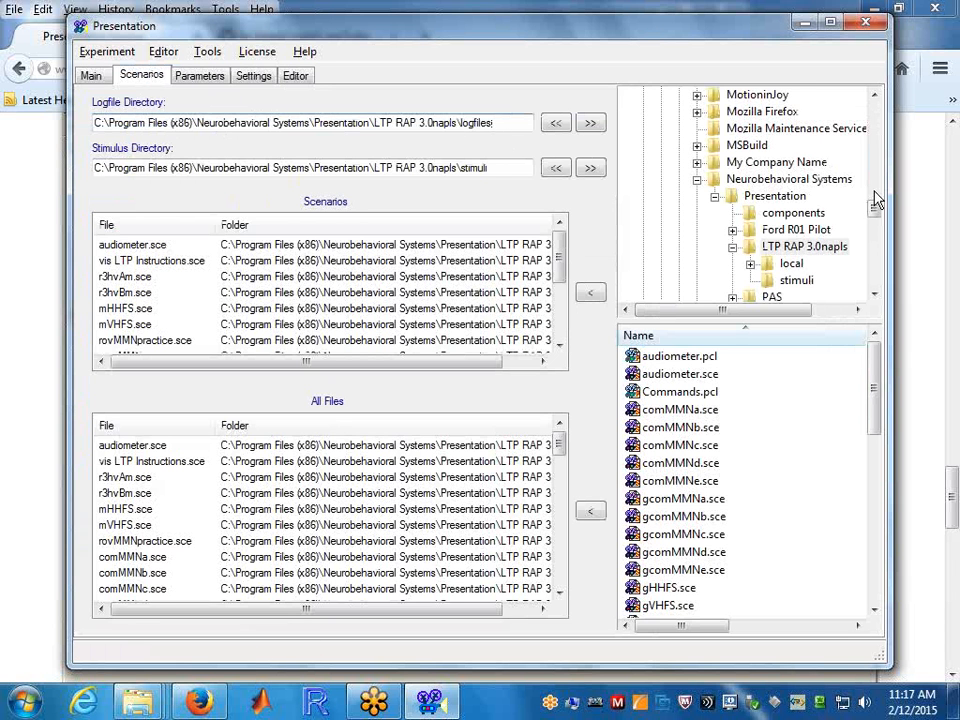
pyautogui.moveTo(876, 208); pyautogui.dragTo(876, 100)
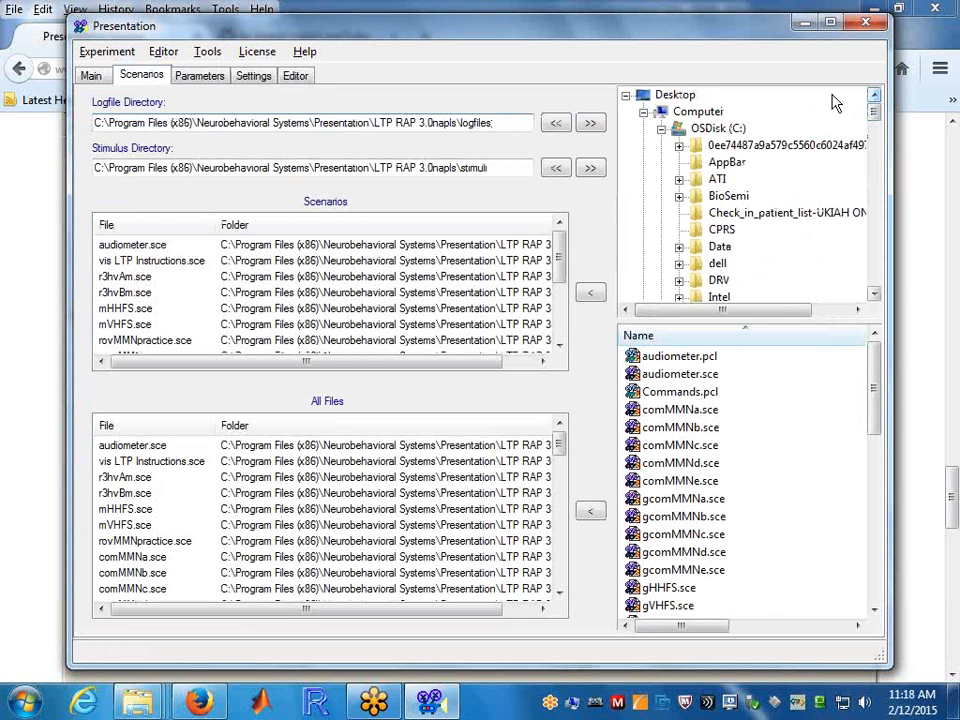
pyautogui.click(678, 95)
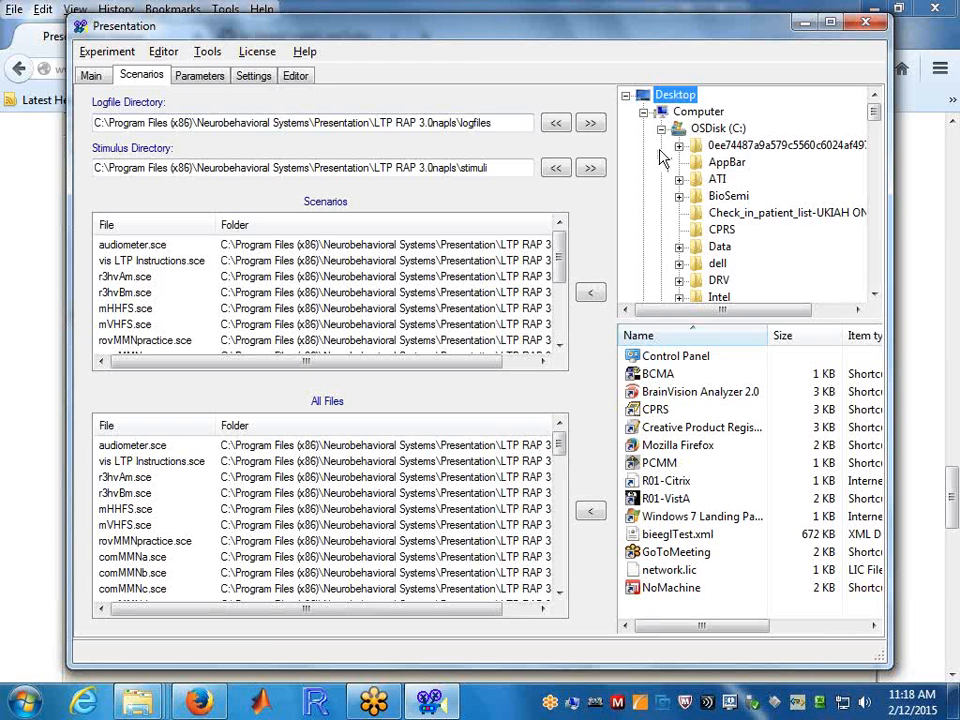
pyautogui.click(556, 122)
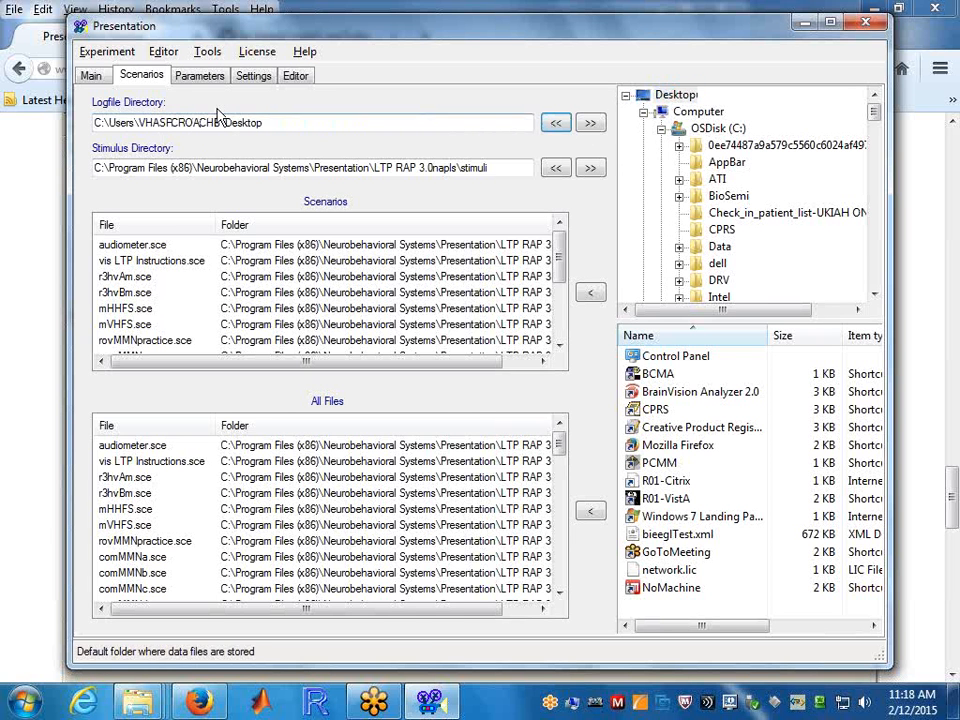
# Run the vis LTP Instructions.sce scenario with test as the subject name and continue once it ends.
pyautogui.click(90, 75)
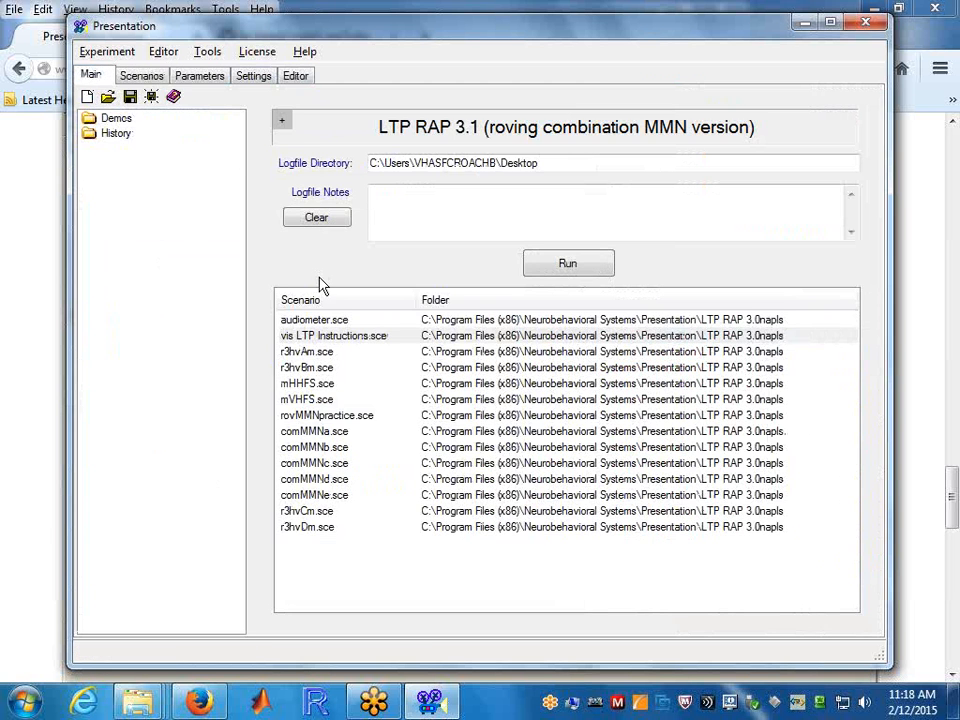
pyautogui.click(318, 337)
pyautogui.click(560, 264)
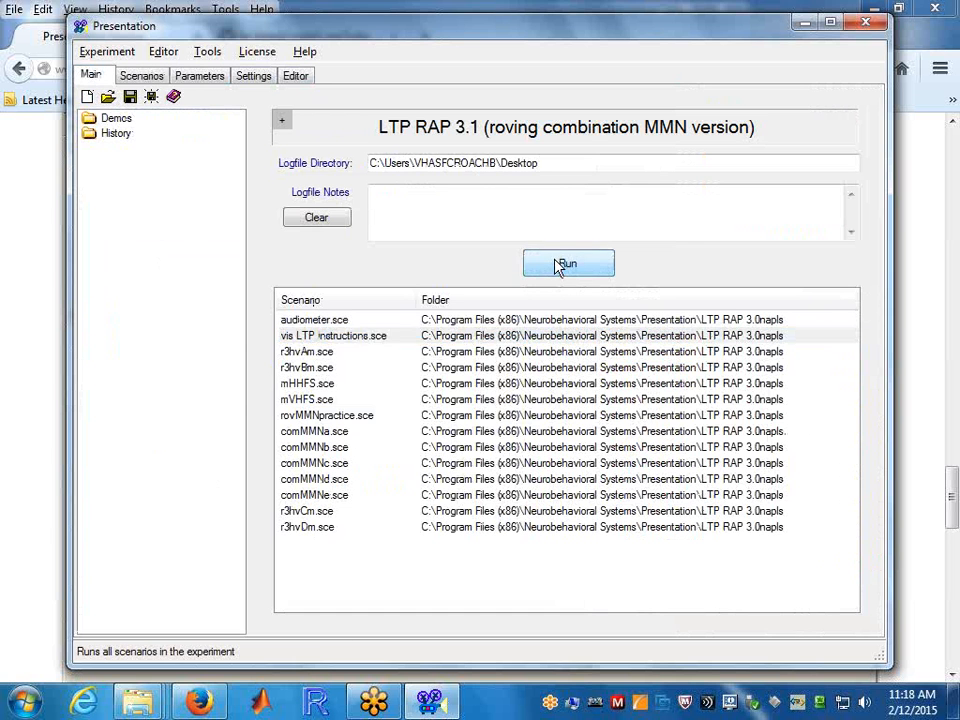
pyautogui.write('test')
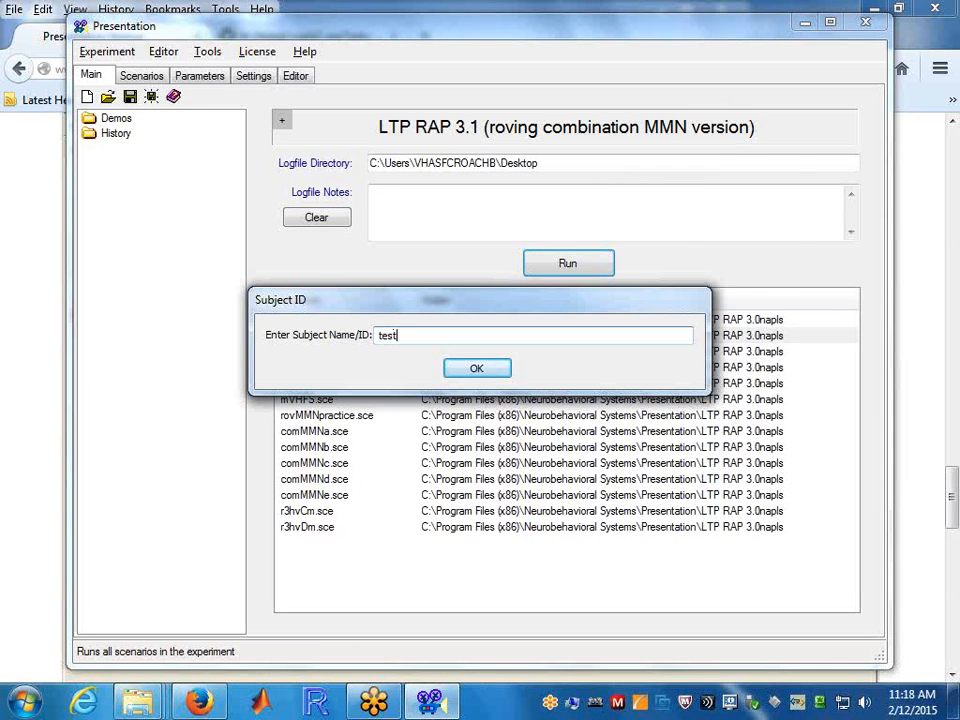
pyautogui.click(484, 375)
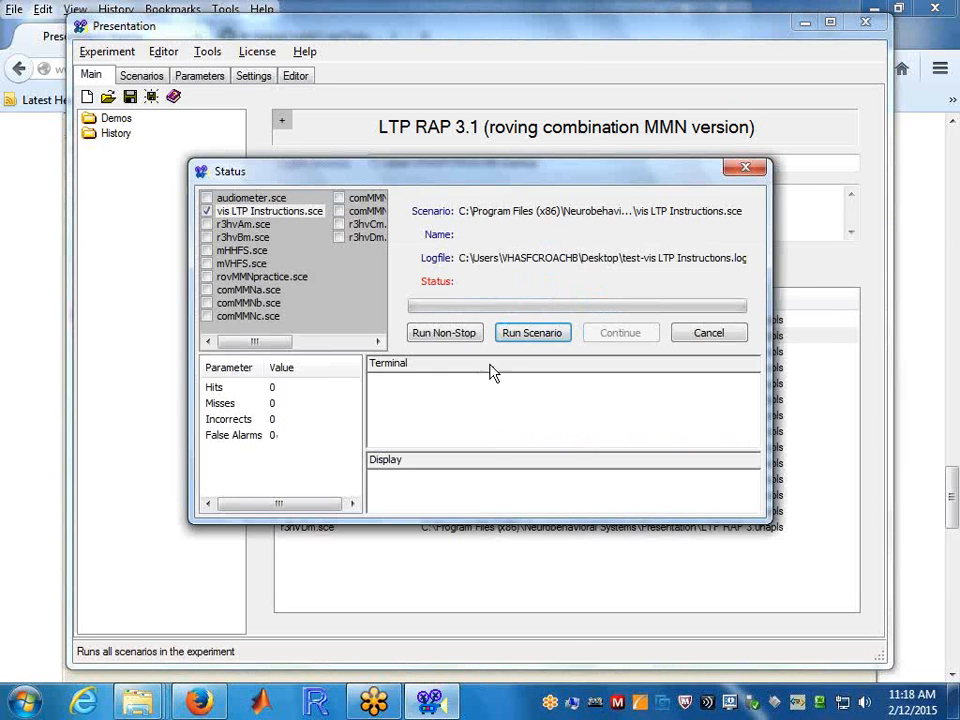
pyautogui.click(527, 336)
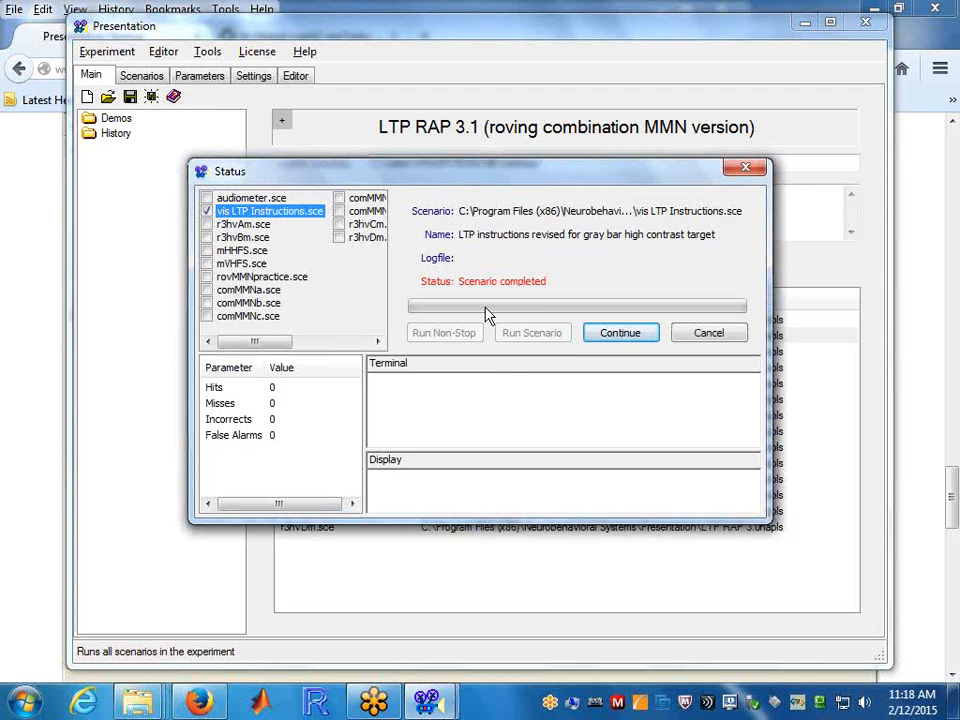
pyautogui.click(612, 334)
# Run the rovMMNpractice.sce scenario, quit it early and end the experiment run.
pyautogui.click(266, 278)
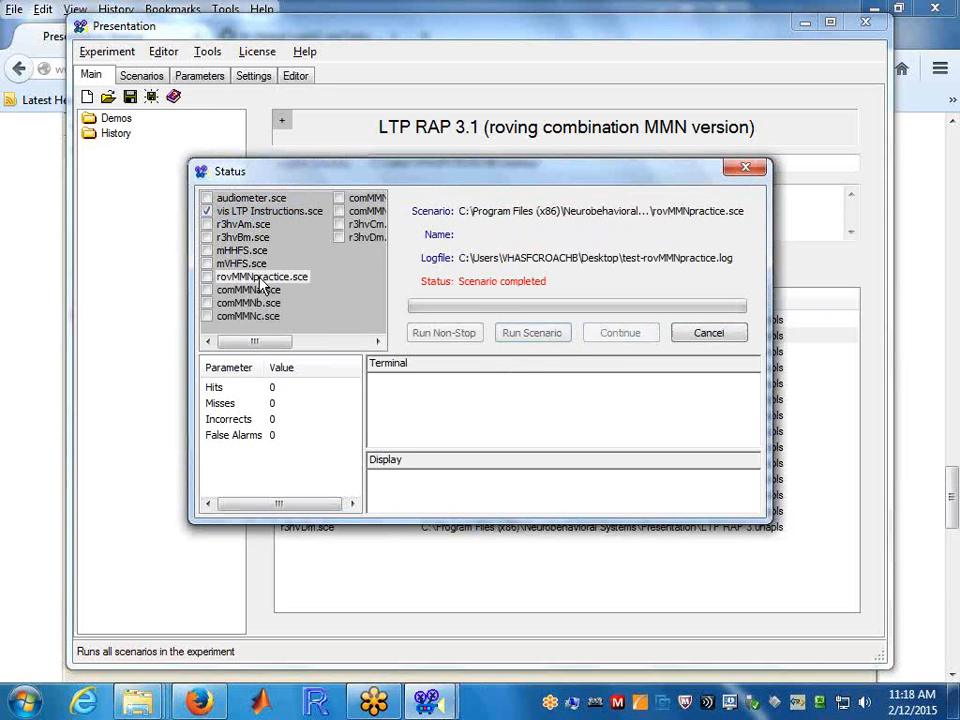
pyautogui.click(533, 334)
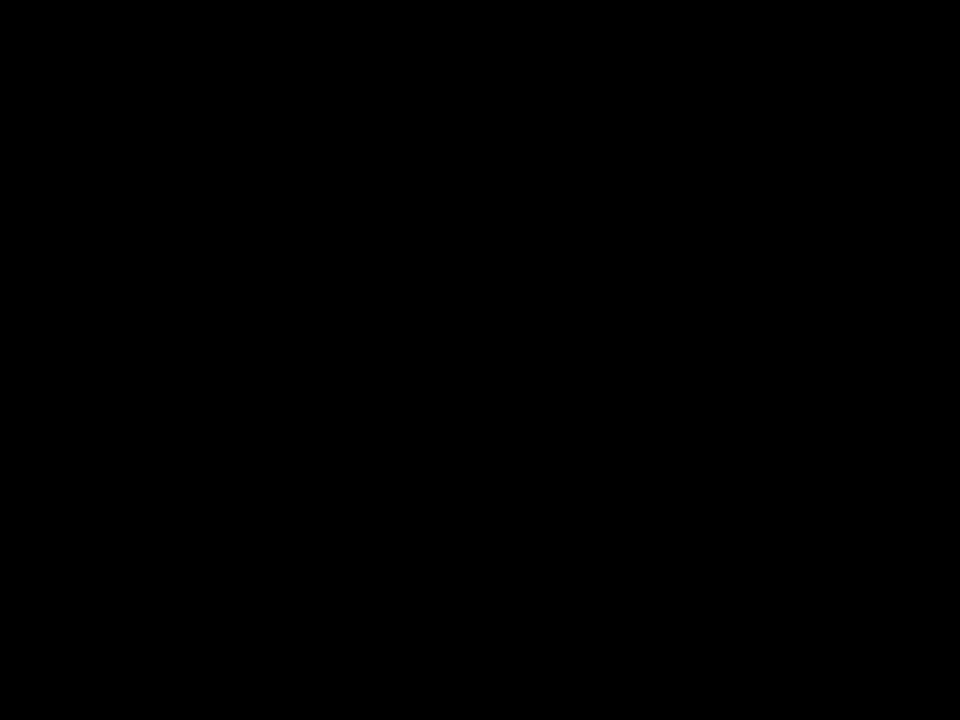
pyautogui.press('Escape')
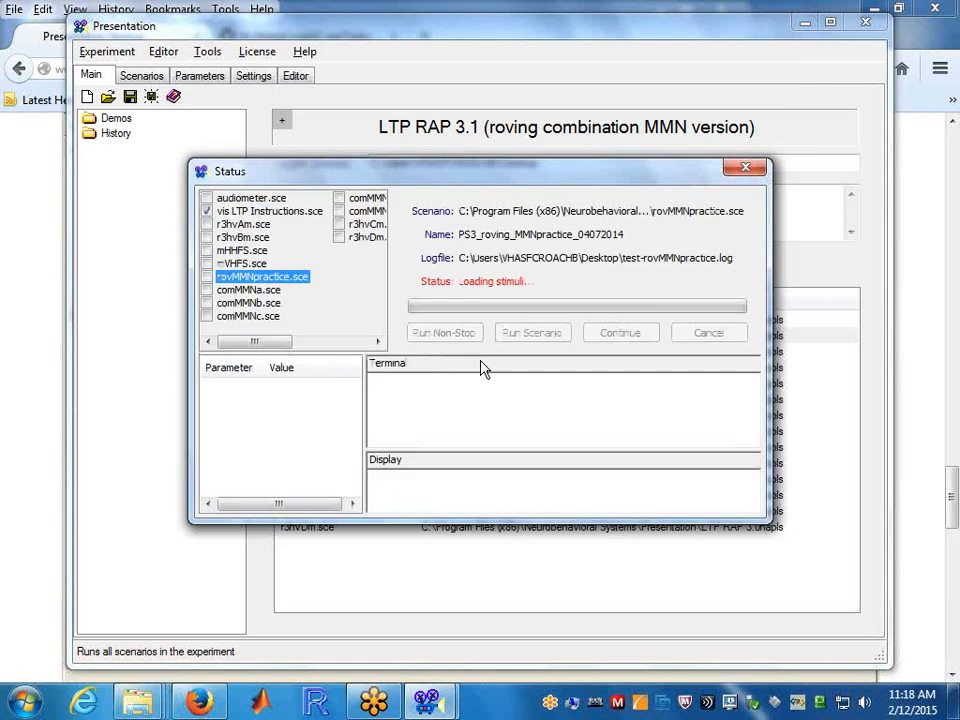
pyautogui.click(708, 338)
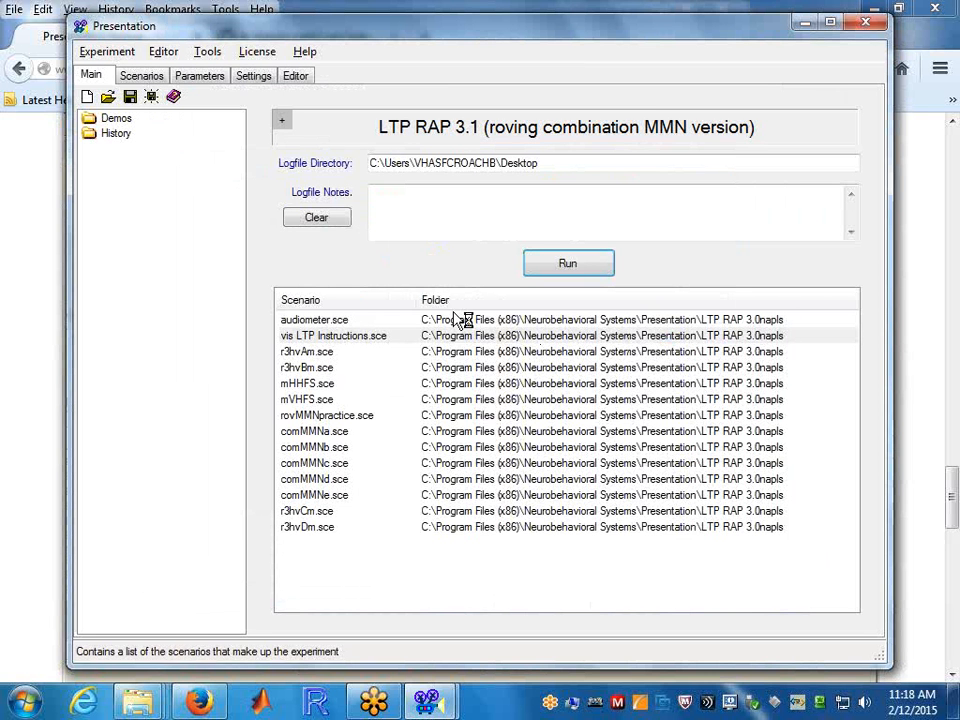
# Save the experiment and close Presentation.
pyautogui.click(107, 51)
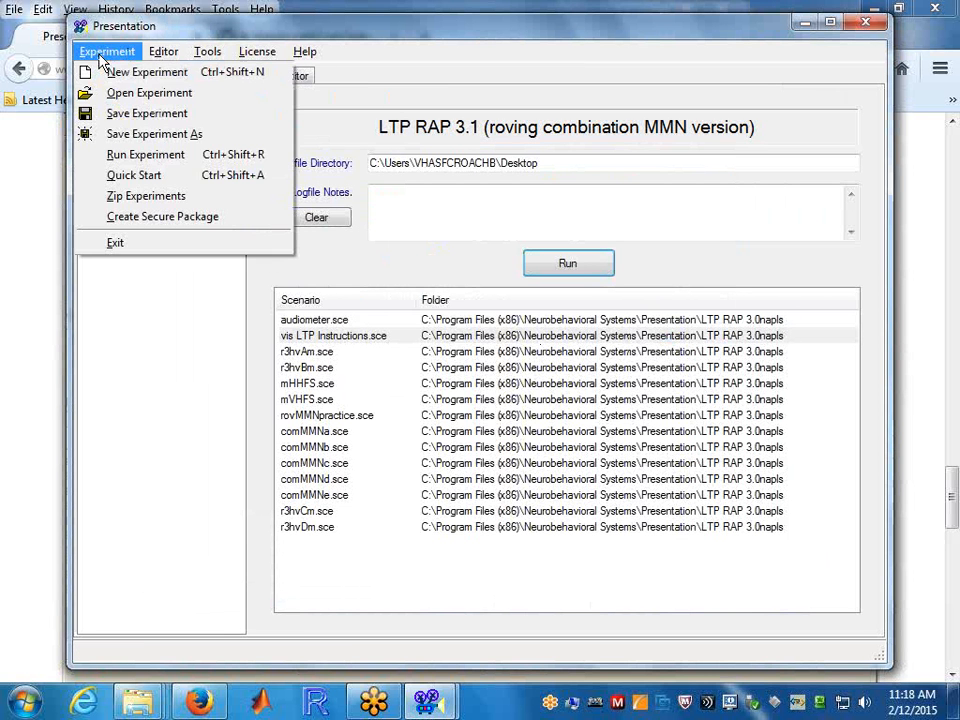
pyautogui.click(143, 115)
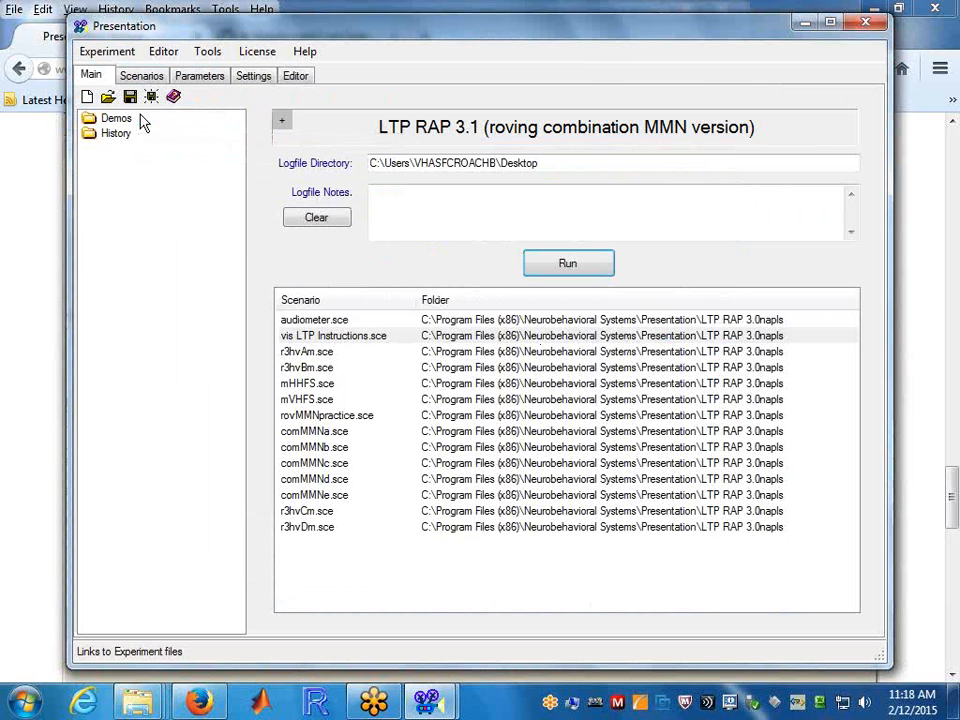
pyautogui.click(875, 28)
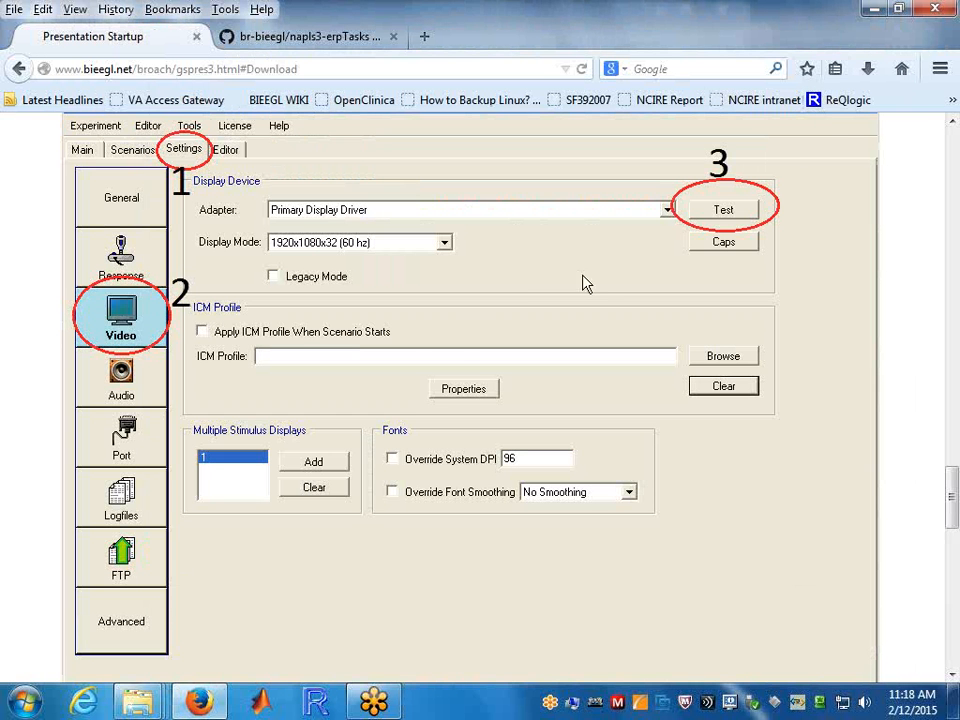
# Reopen the experiment mcom LTP RAP.exp from the LTP RAP 3.0napls folder in Windows Explorer.
pyautogui.moveTo(157, 697)
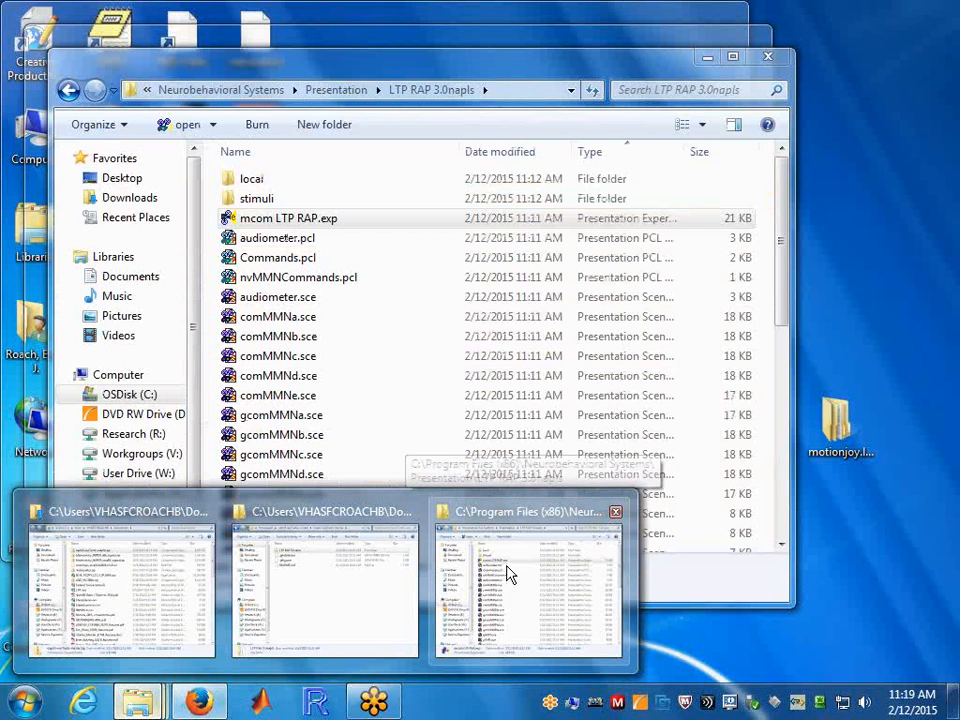
pyautogui.click(508, 572)
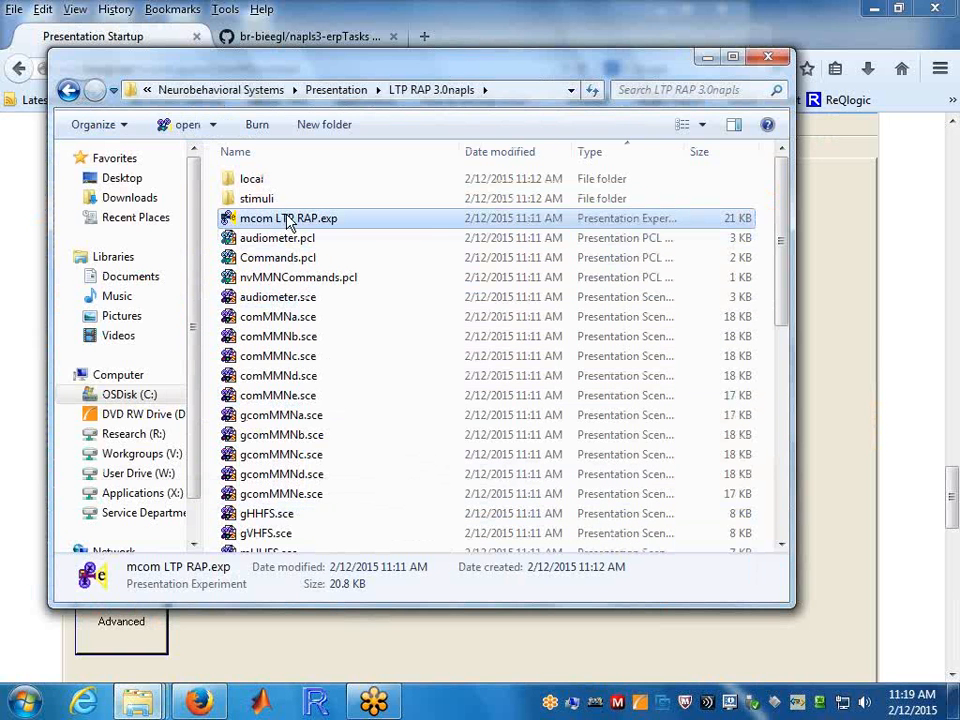
pyautogui.doubleClick(251, 224)
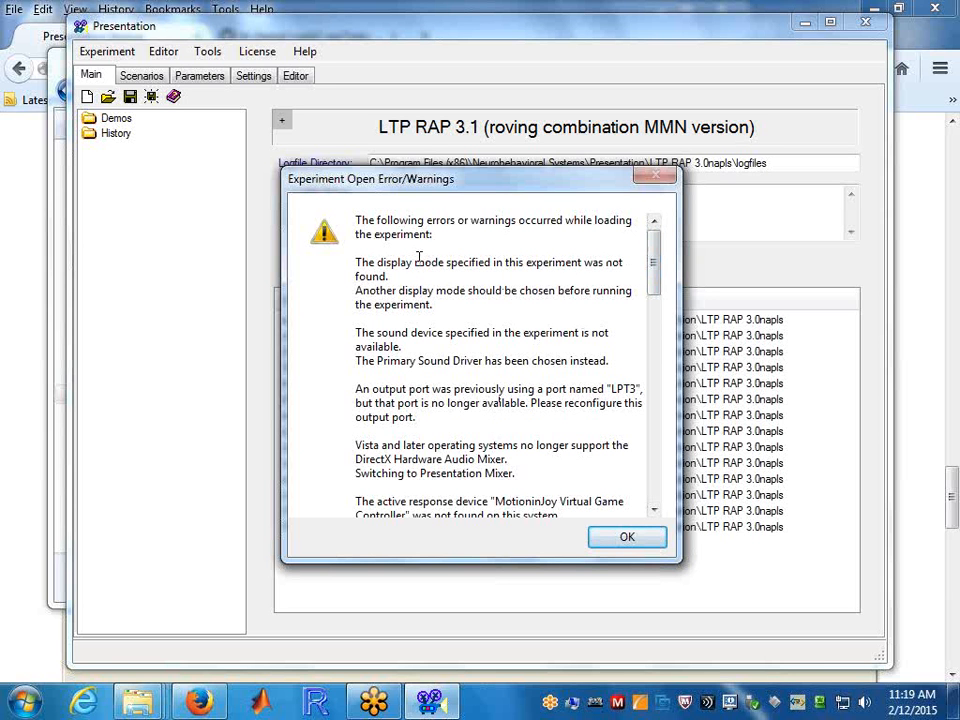
# Read through the experiment's loading errors and warnings and dismiss them.
pyautogui.moveTo(653, 272); pyautogui.dragTo(653, 290)
pyautogui.scroll(-4, 487, 240)
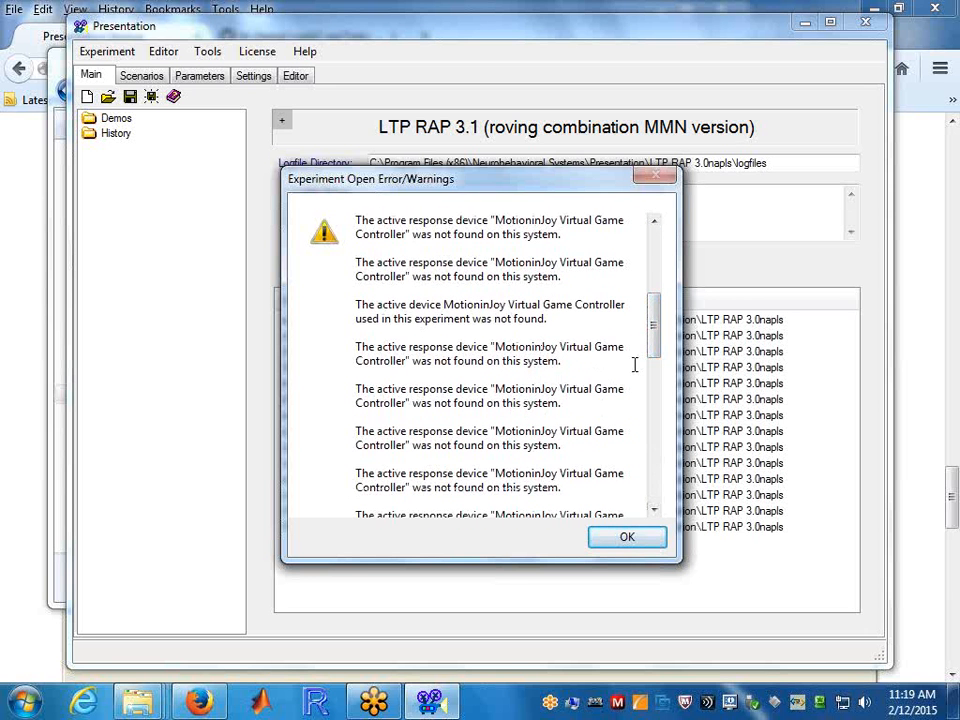
pyautogui.moveTo(655, 340); pyautogui.dragTo(646, 420)
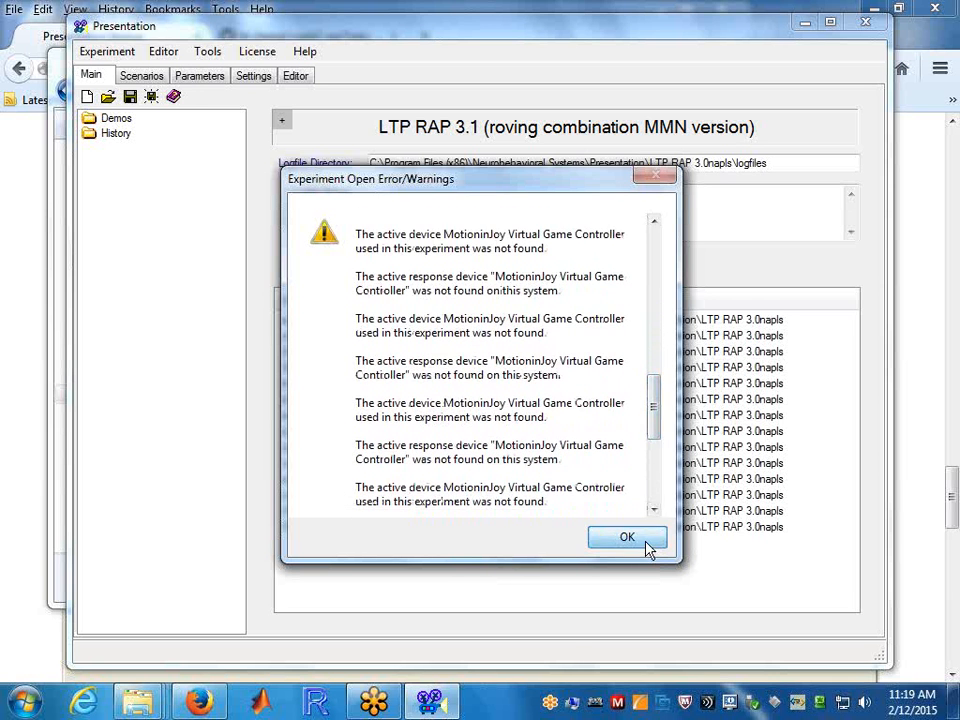
pyautogui.click(627, 538)
# Check the reopened experiment's video settings, output port 1 and audio settings.
pyautogui.click(247, 77)
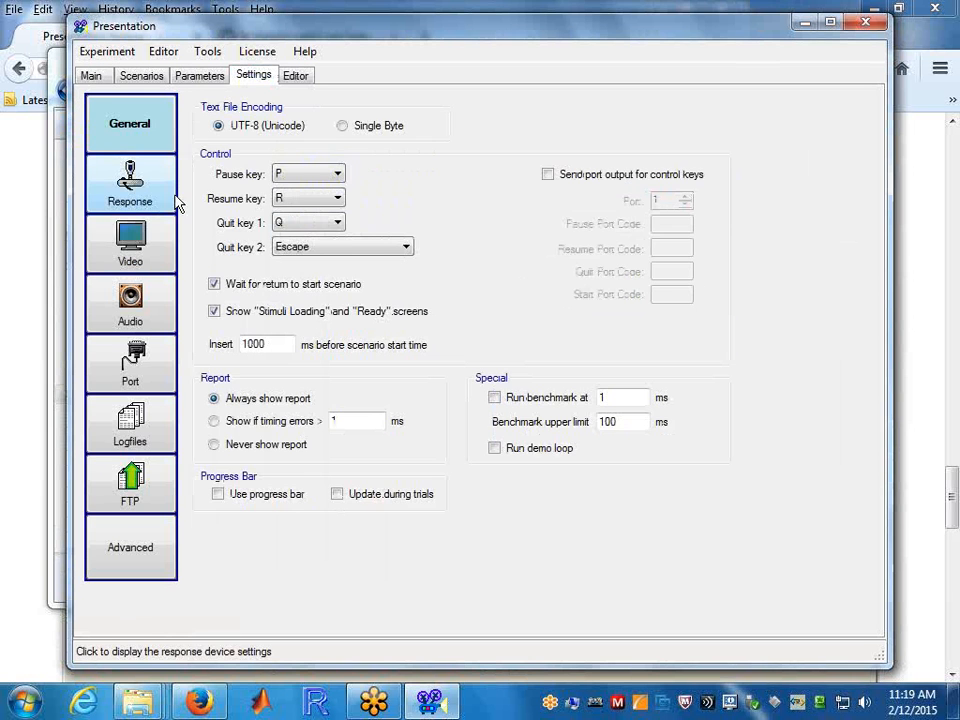
pyautogui.click(132, 238)
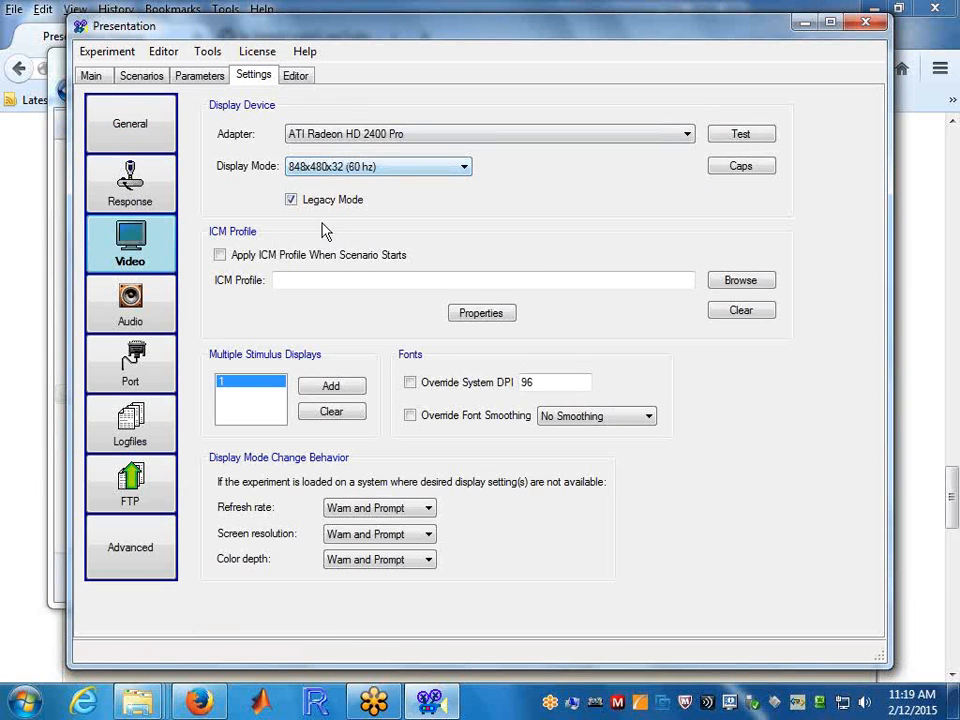
pyautogui.click(140, 365)
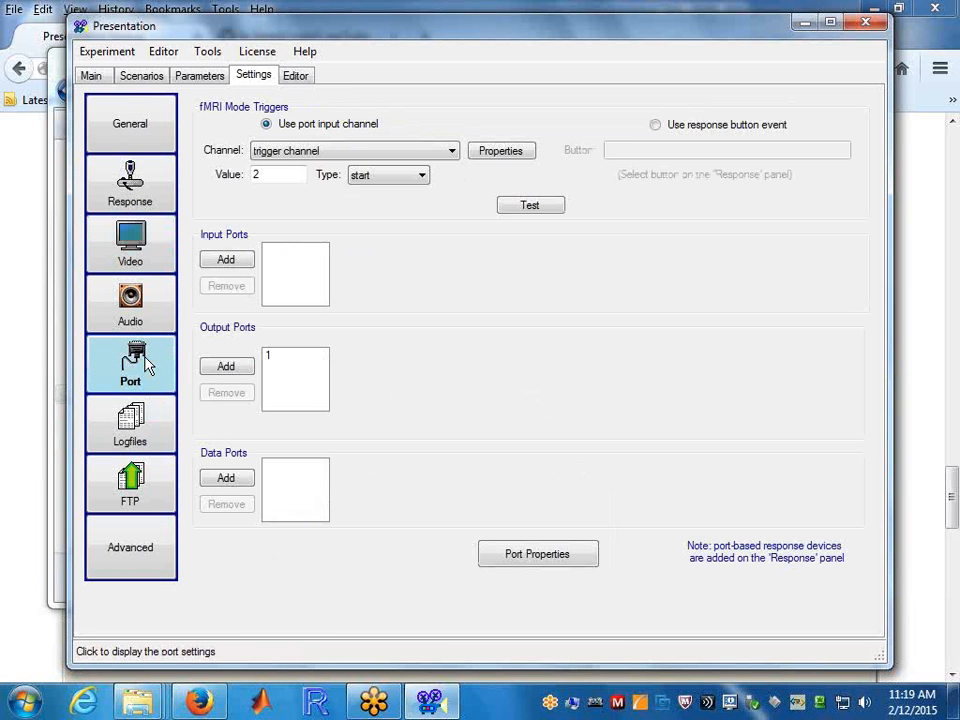
pyautogui.click(281, 357)
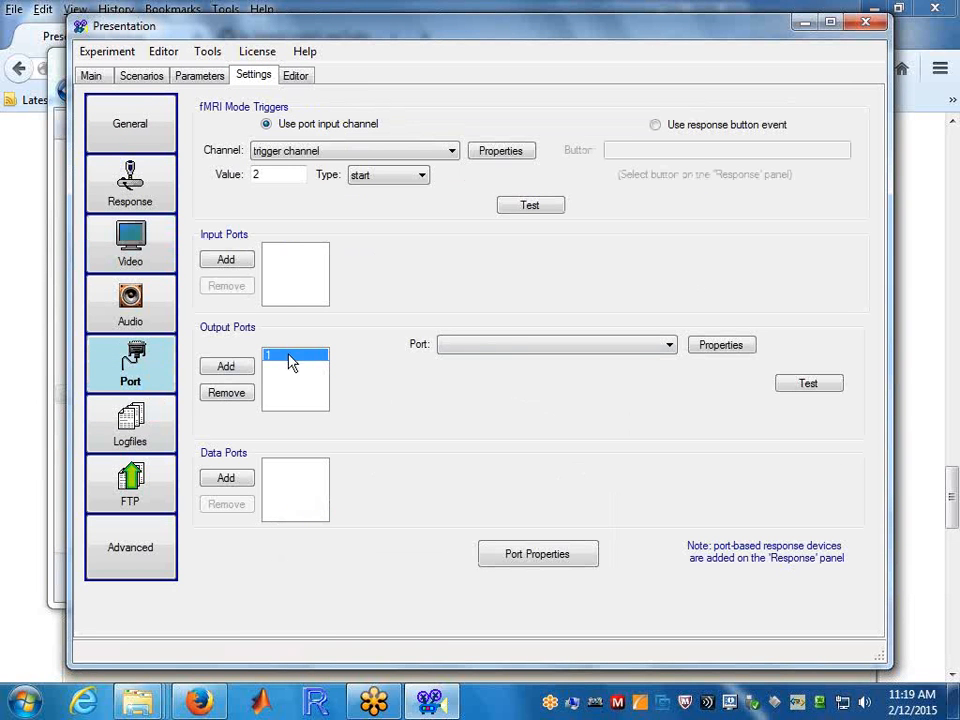
pyautogui.click(145, 316)
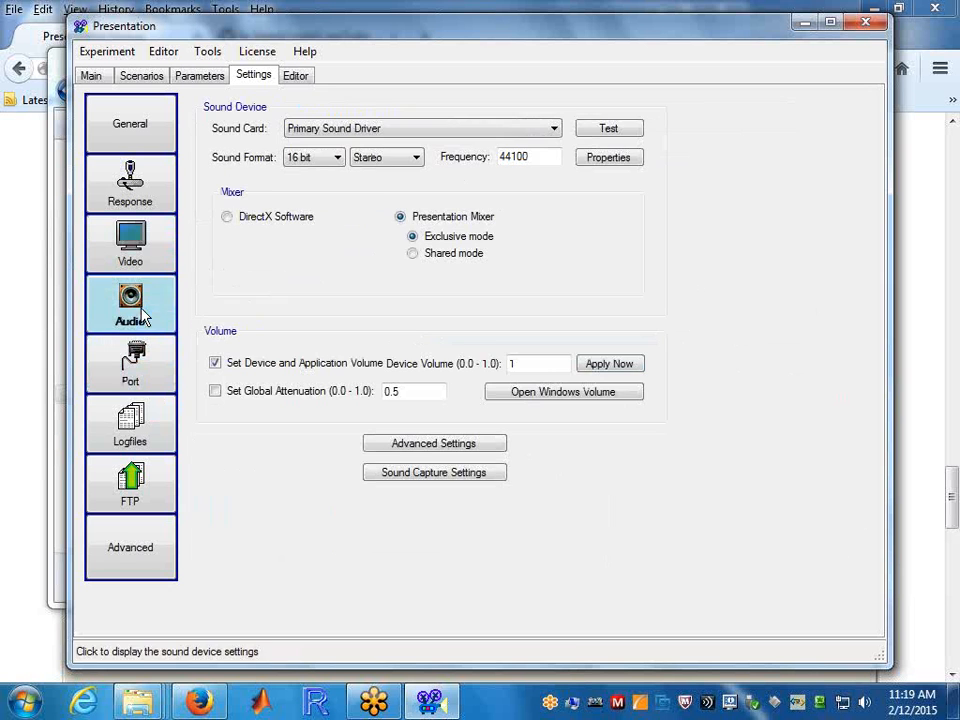
# Review the video settings and compare the active response buttons of the default, audiometer.sce and other scenarios.
pyautogui.click(147, 245)
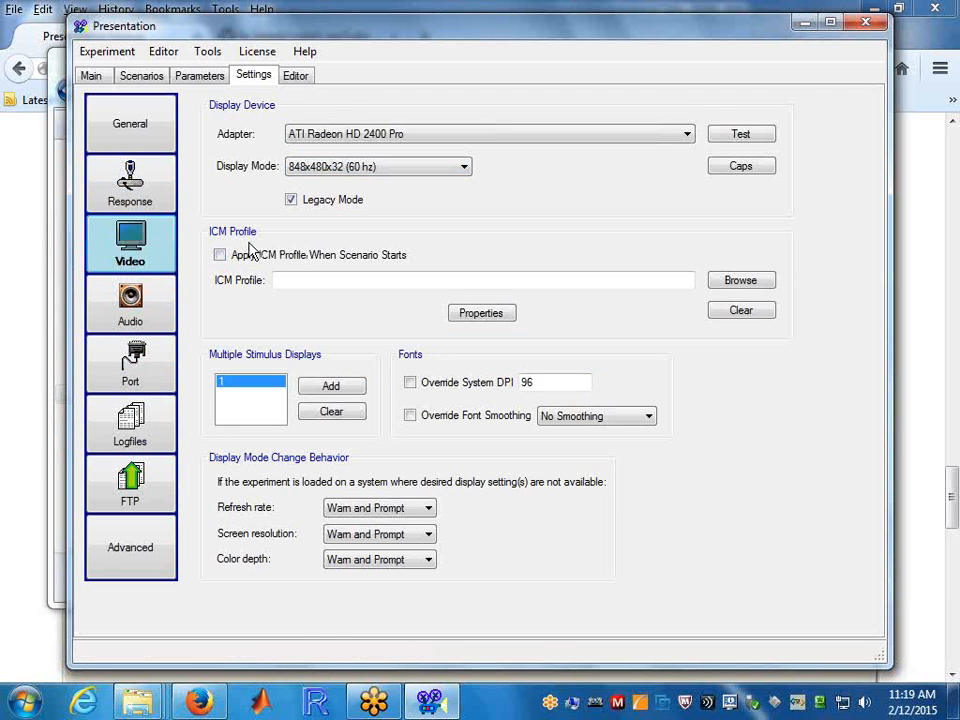
pyautogui.click(159, 204)
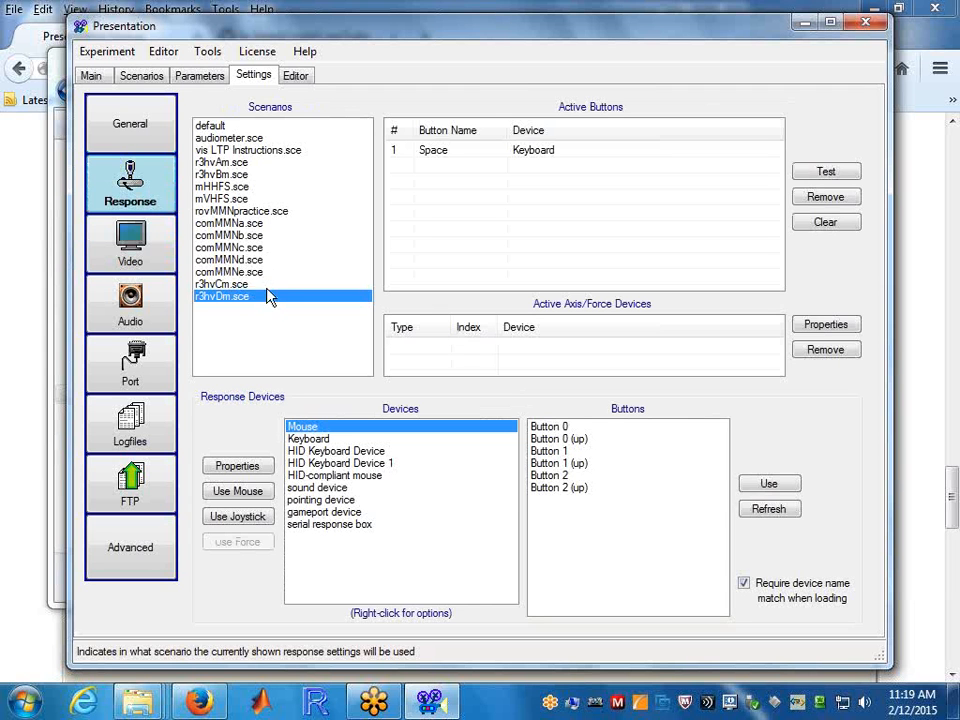
pyautogui.click(279, 172)
pyautogui.click(210, 136)
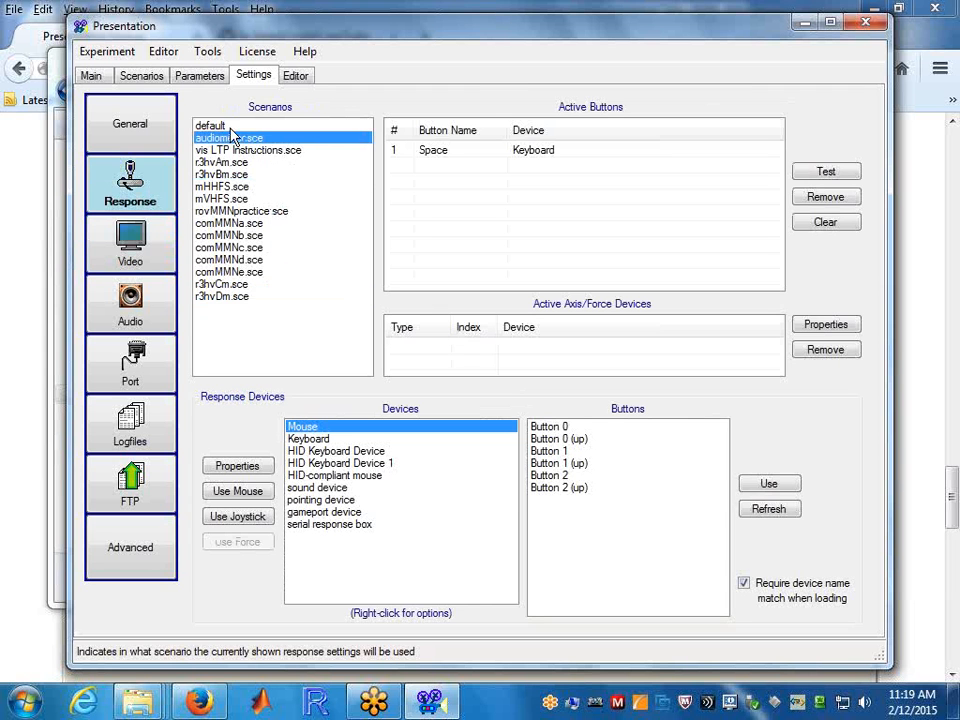
pyautogui.click(215, 126)
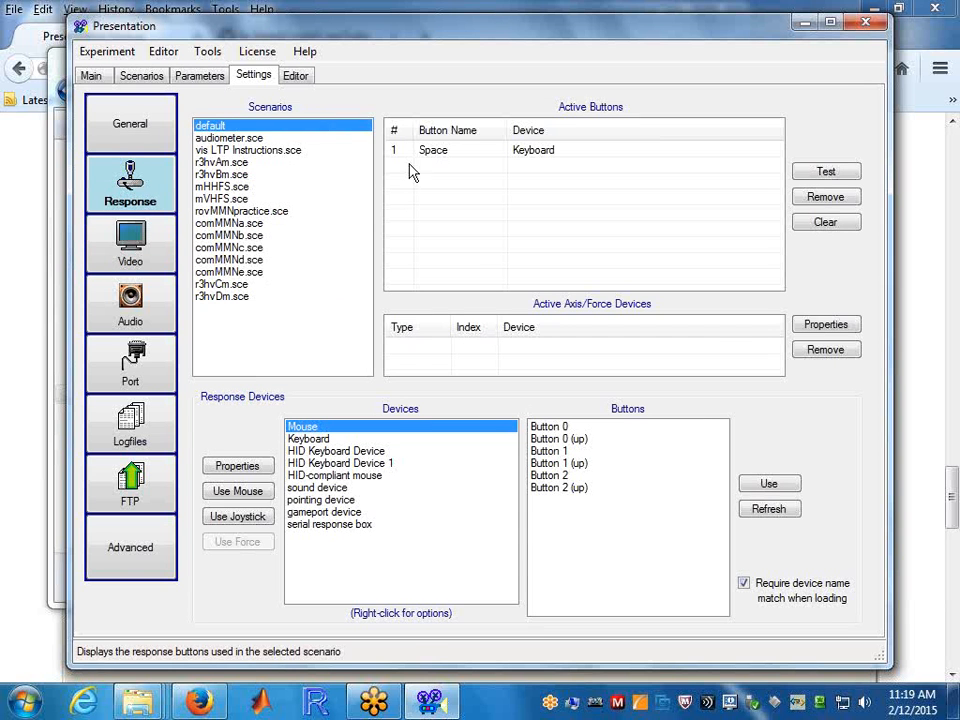
pyautogui.click(221, 174)
pyautogui.click(240, 211)
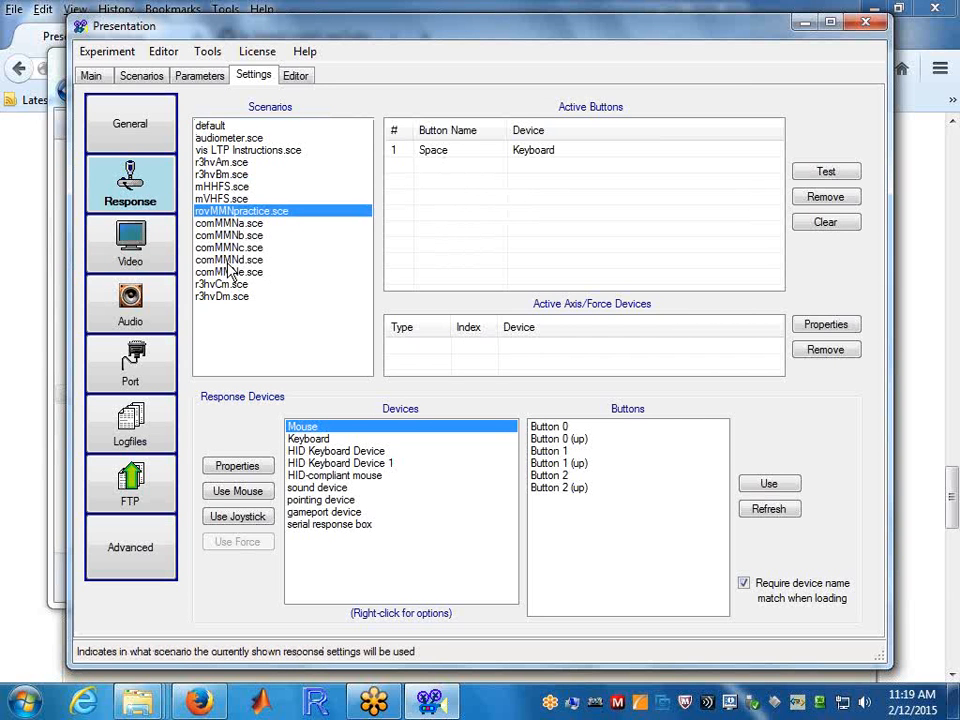
pyautogui.click(235, 188)
pyautogui.click(230, 139)
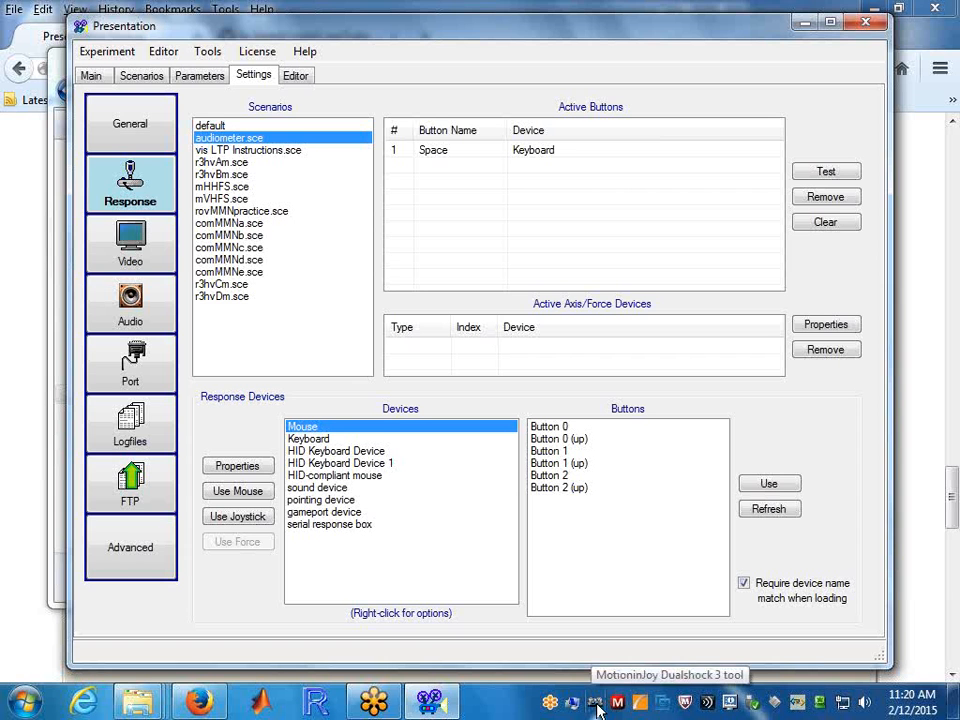
# Launch the MotioninJoy DS3 Tool and load its local controller configuration page.
pyautogui.click(22, 703)
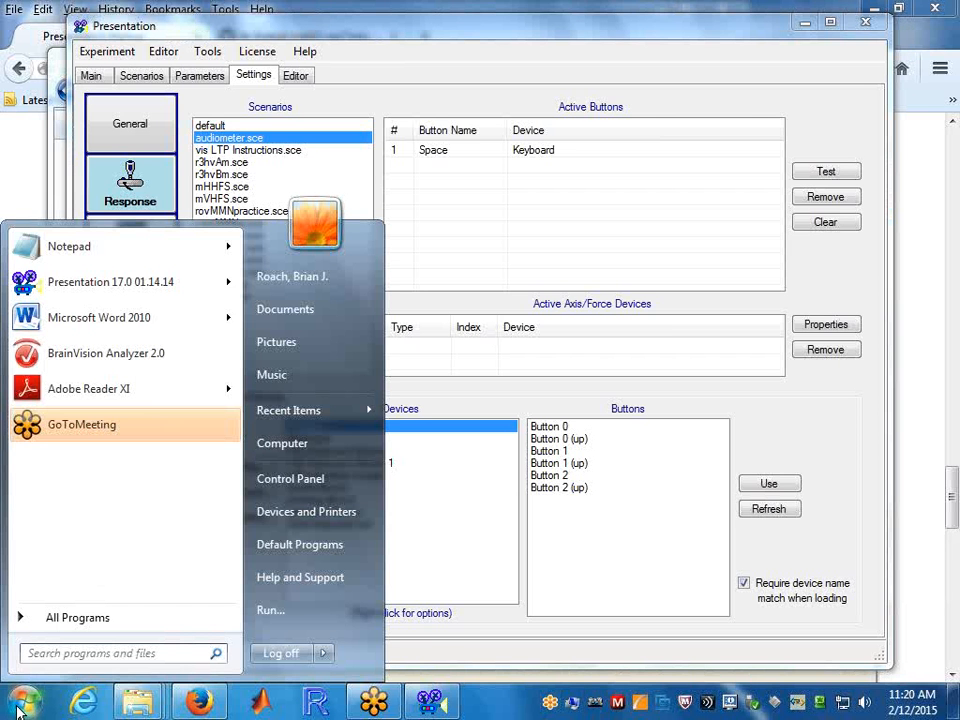
pyautogui.click(60, 617)
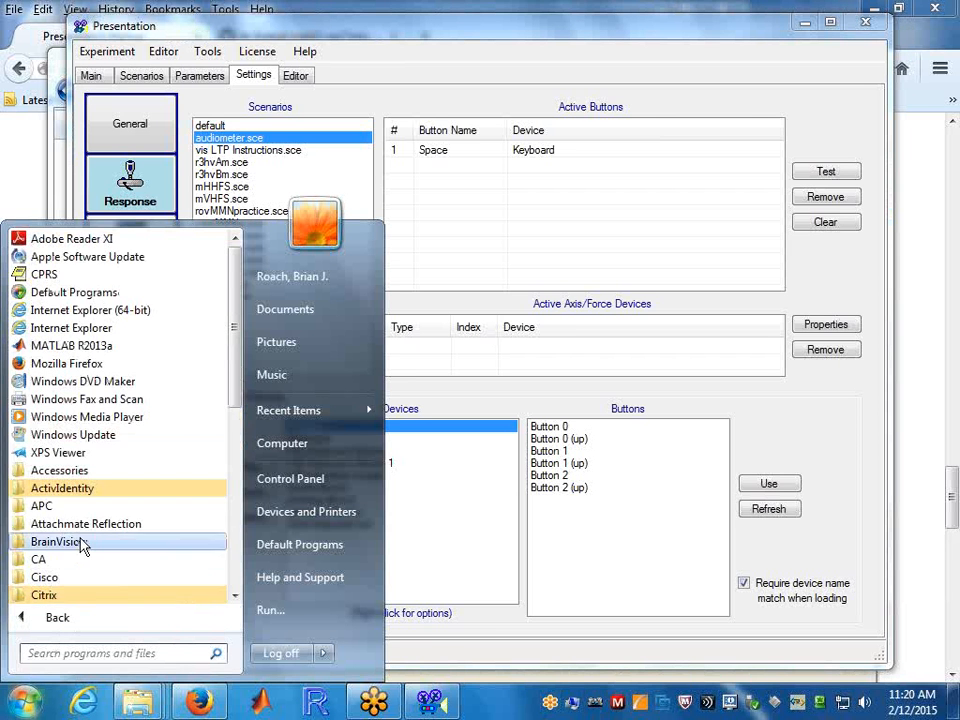
pyautogui.scroll(-5, 85, 543)
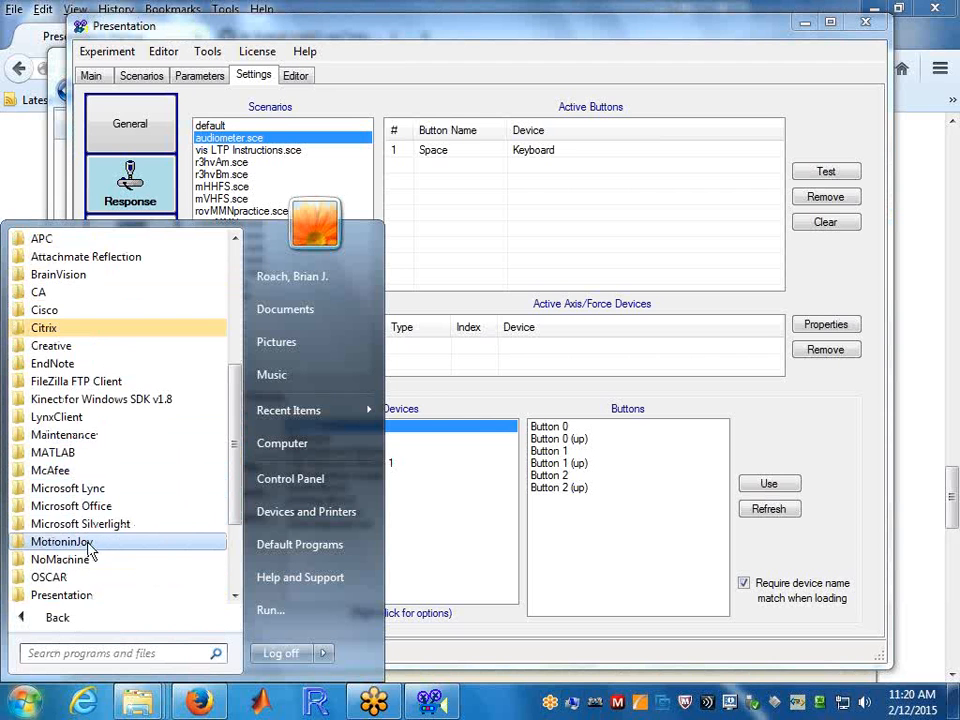
pyautogui.click(88, 542)
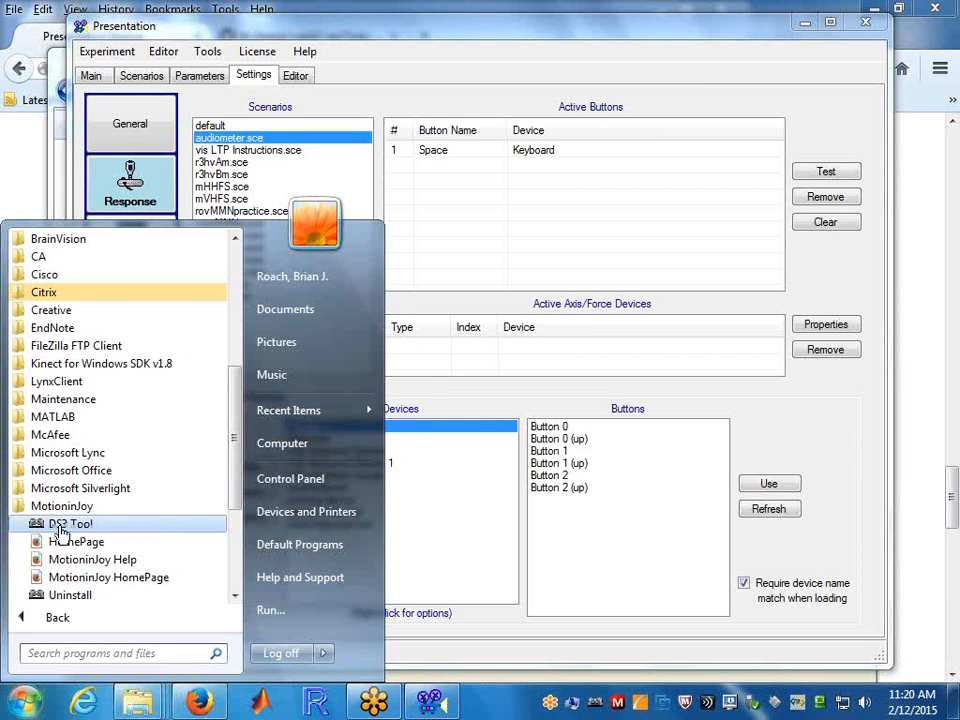
pyautogui.click(60, 526)
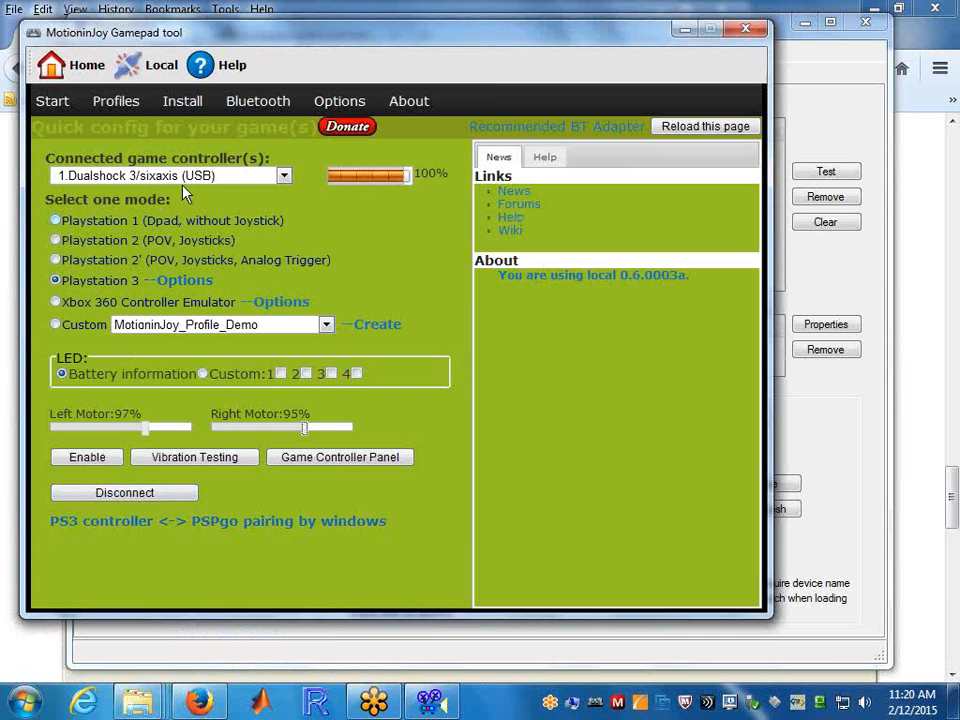
pyautogui.click(142, 71)
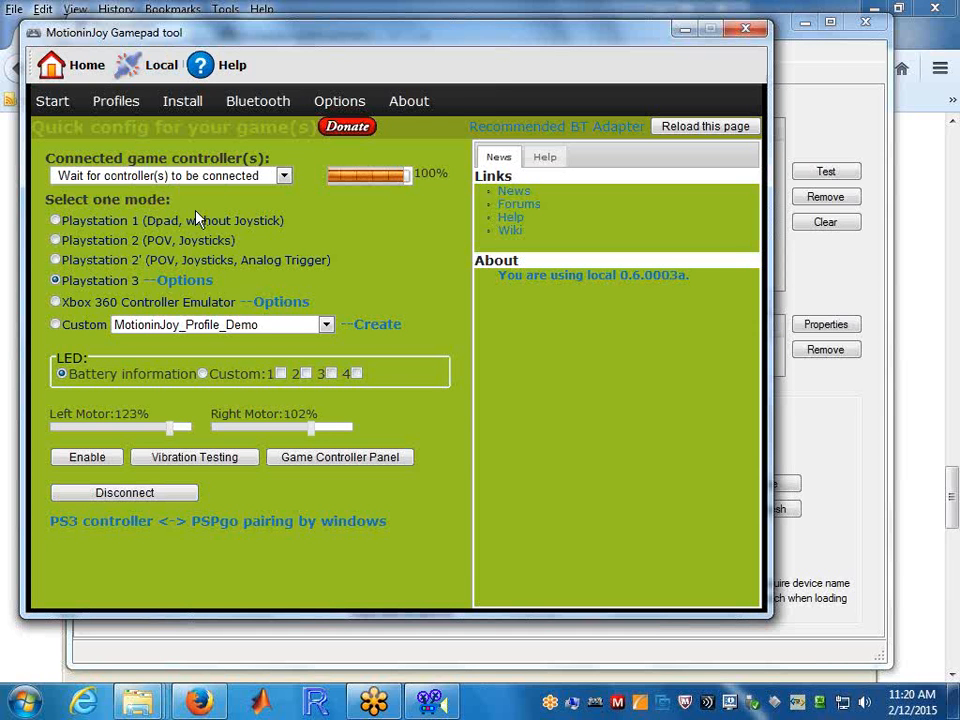
# Check the list of connected game controllers, try the vibration test and try to open the driver installation page.
pyautogui.click(192, 178)
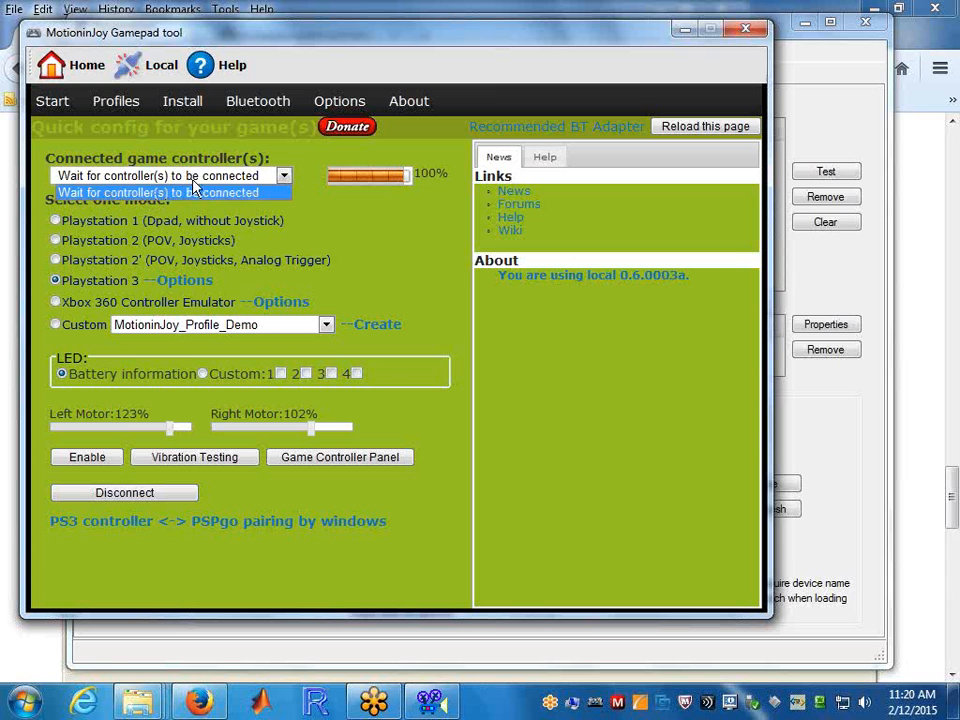
pyautogui.click(196, 191)
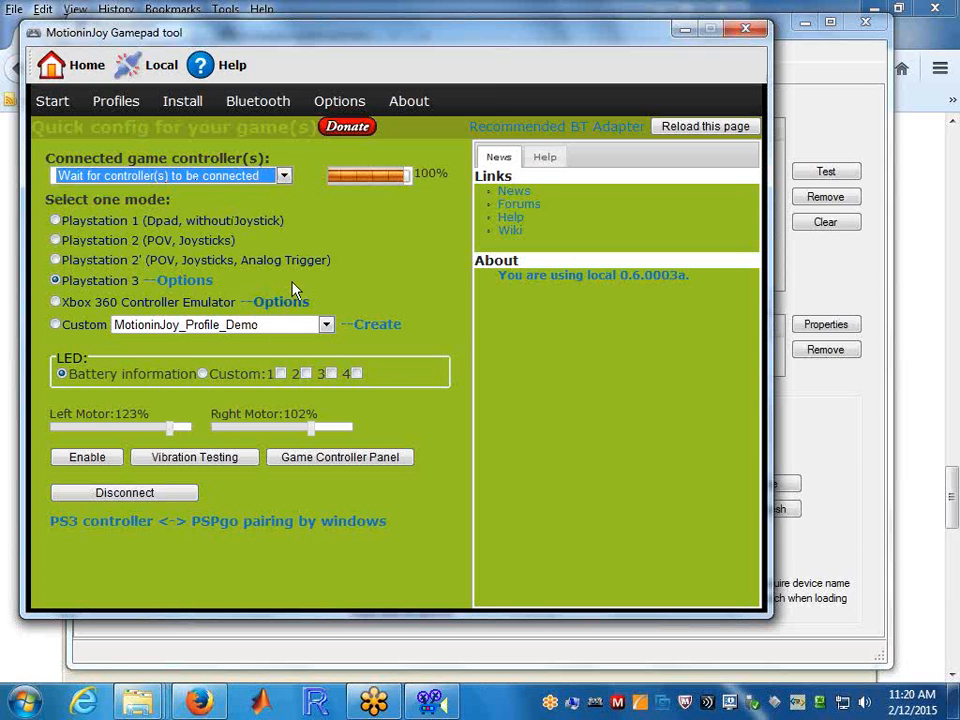
pyautogui.click(211, 460)
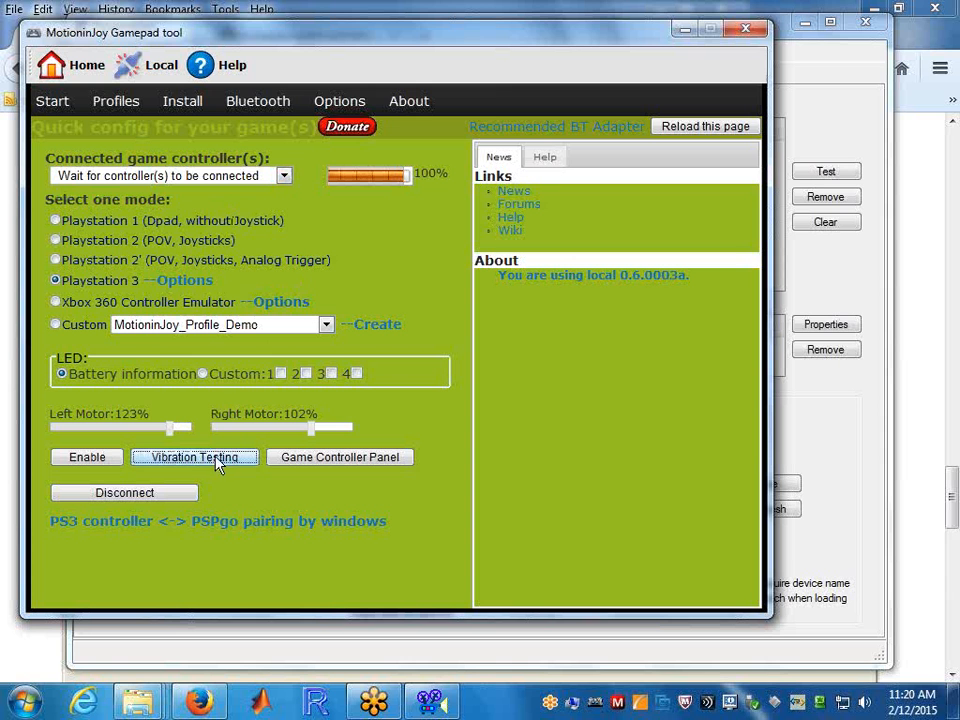
pyautogui.click(211, 460)
pyautogui.click(222, 463)
pyautogui.click(189, 102)
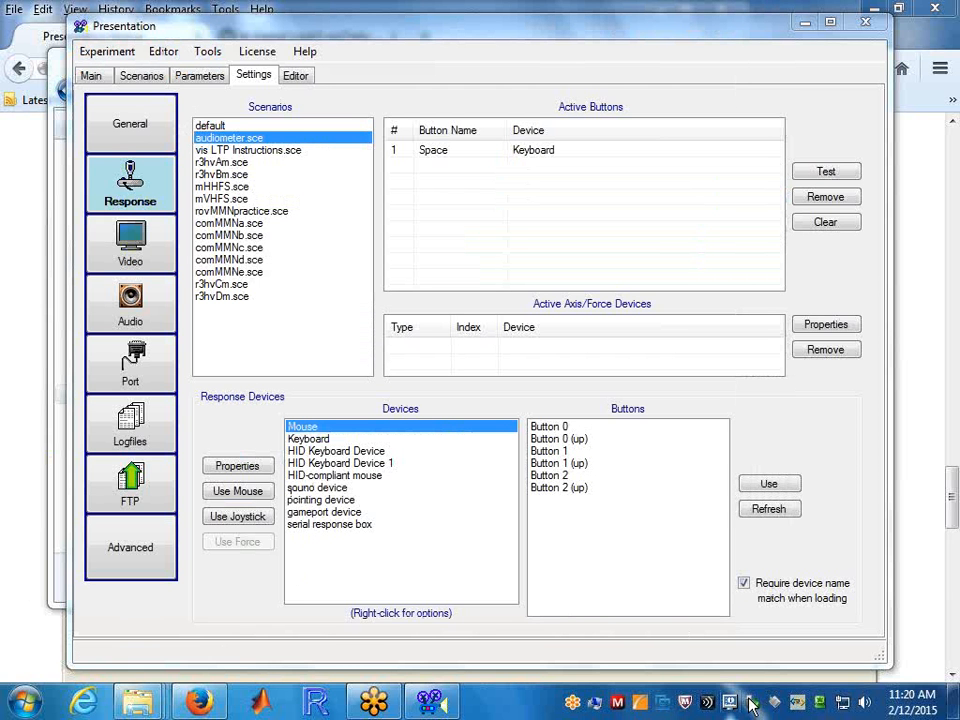
# Restart the MotioninJoy DS3 Tool and reload its local configuration page.
pyautogui.click(10, 704)
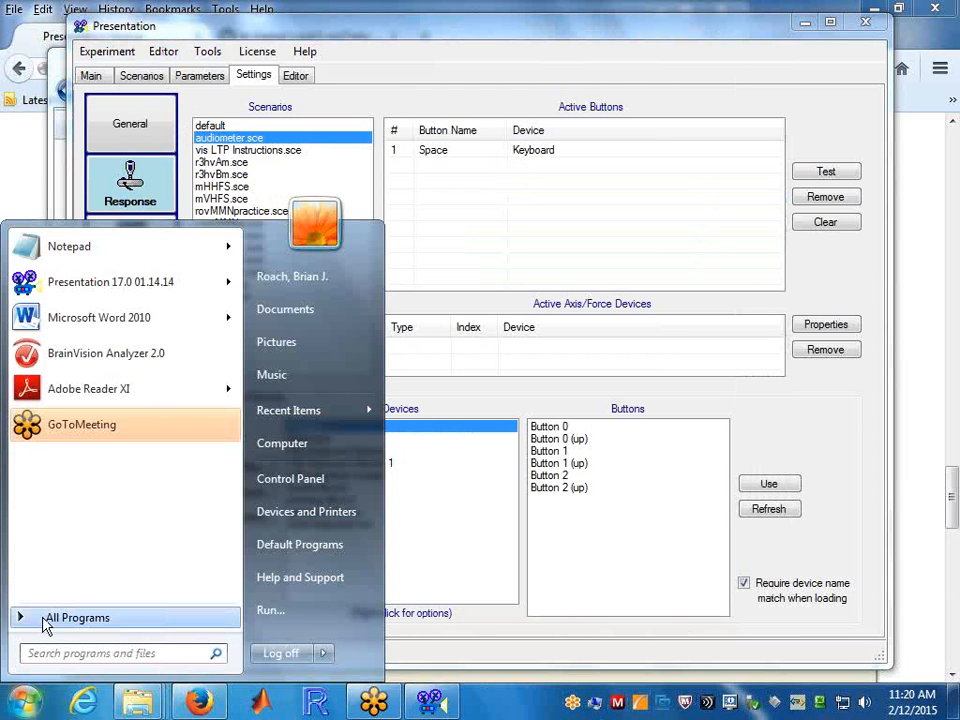
pyautogui.click(46, 620)
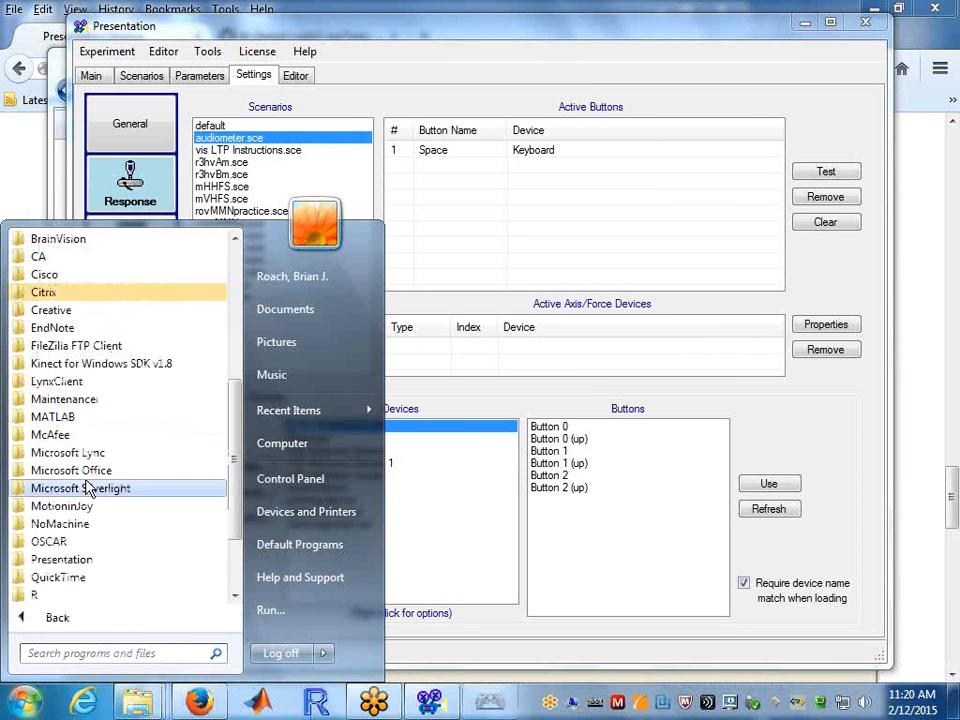
pyautogui.scroll(-2, 100, 450)
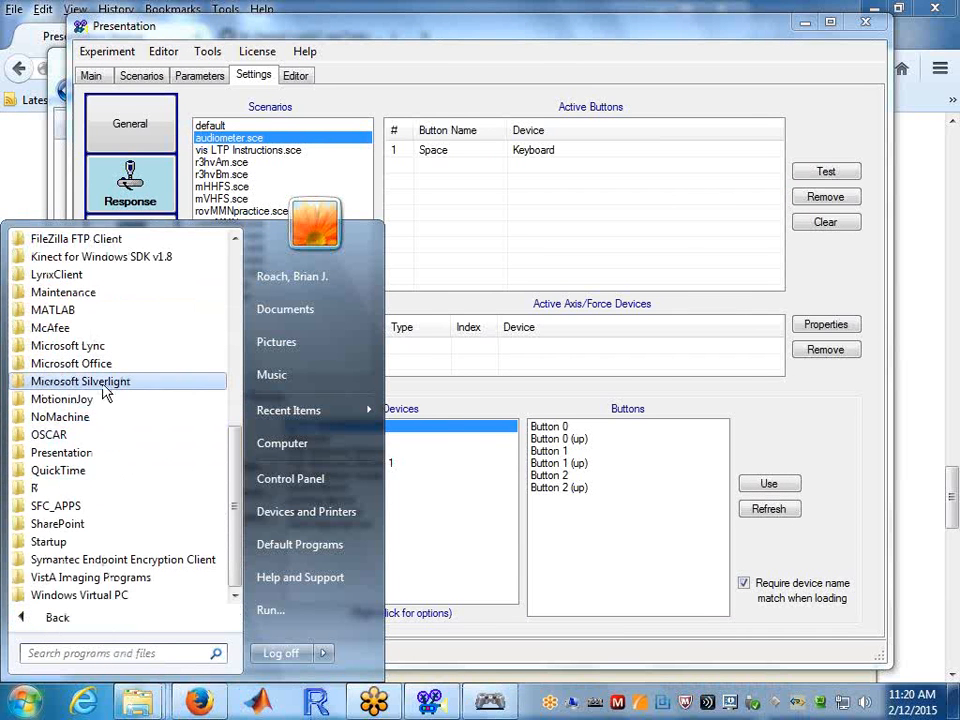
pyautogui.click(105, 399)
pyautogui.click(100, 419)
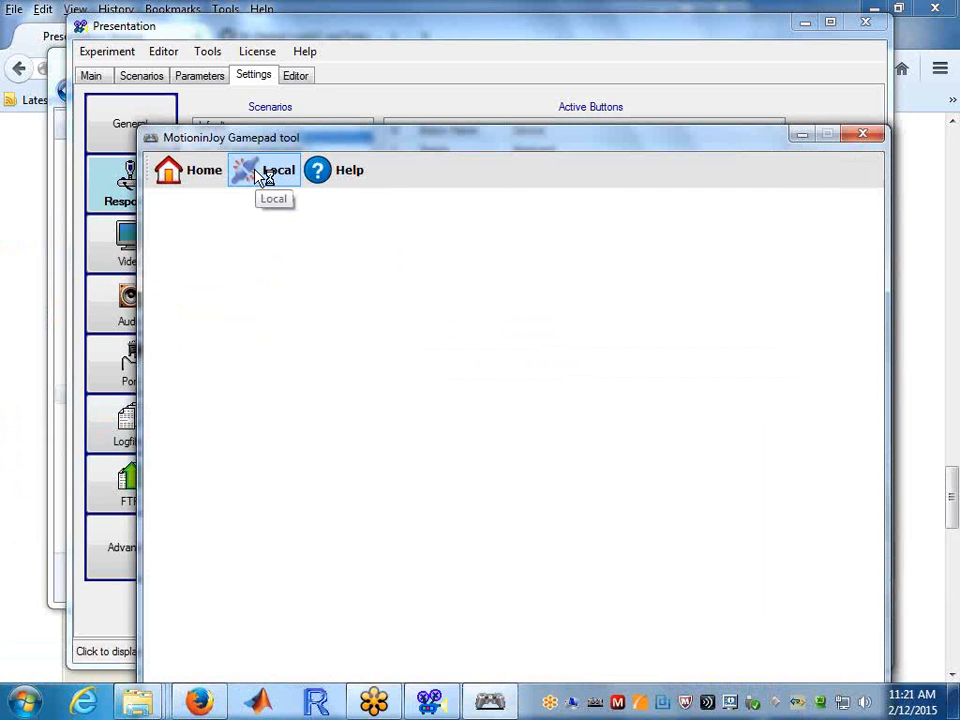
pyautogui.click(266, 177)
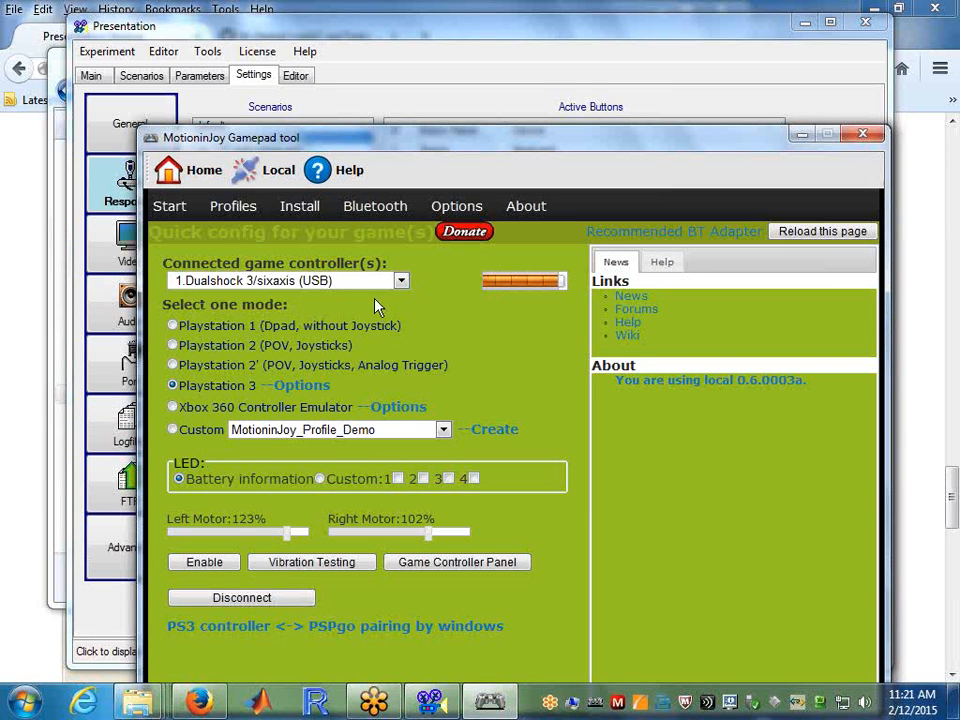
# Check the controller's driver status in the MotioninJoy driver manager, and close the gamepad tool.
pyautogui.moveTo(337, 141); pyautogui.dragTo(304, 76)
pyautogui.click(267, 144)
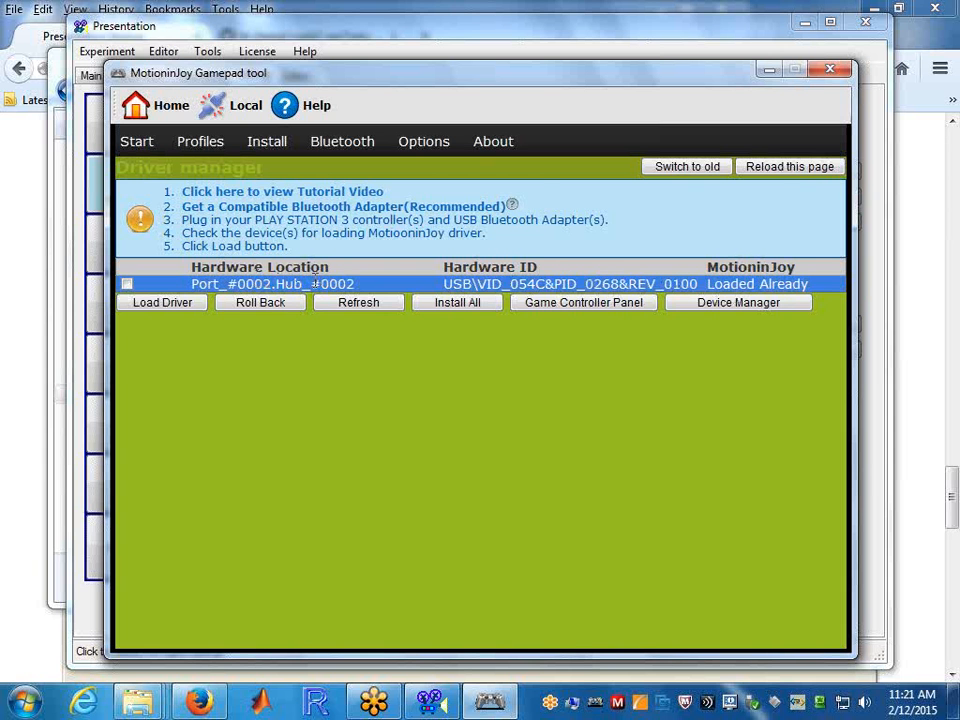
pyautogui.click(831, 70)
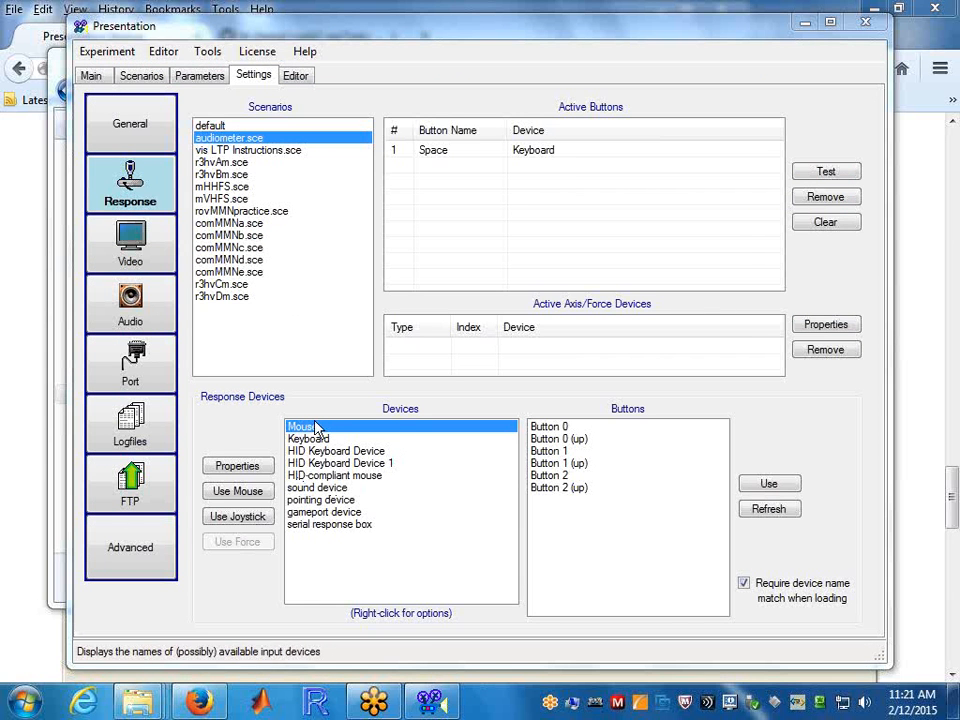
# Re-enumerate the response devices in Presentation and select the MotioninJoy Virtual Game Controller.
pyautogui.rightClick(408, 506)
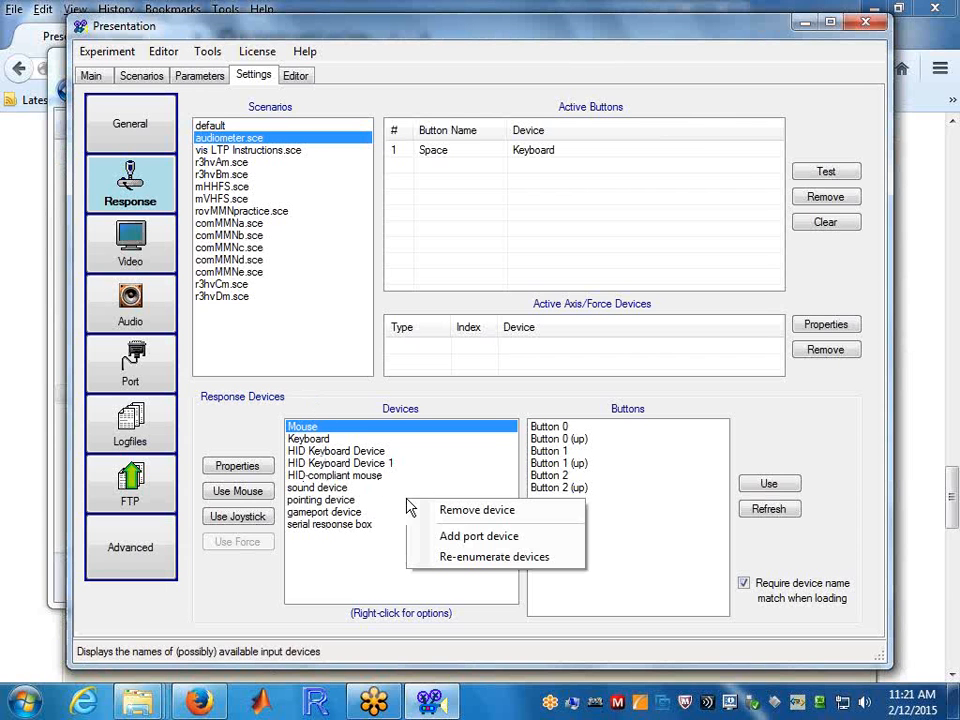
pyautogui.click(533, 567)
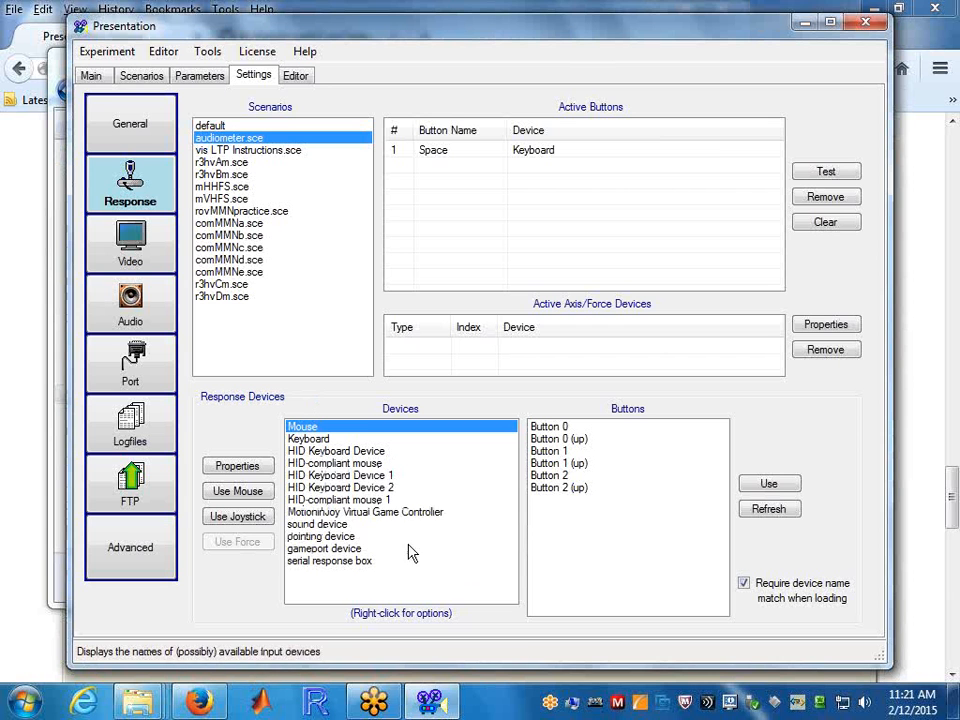
pyautogui.click(355, 512)
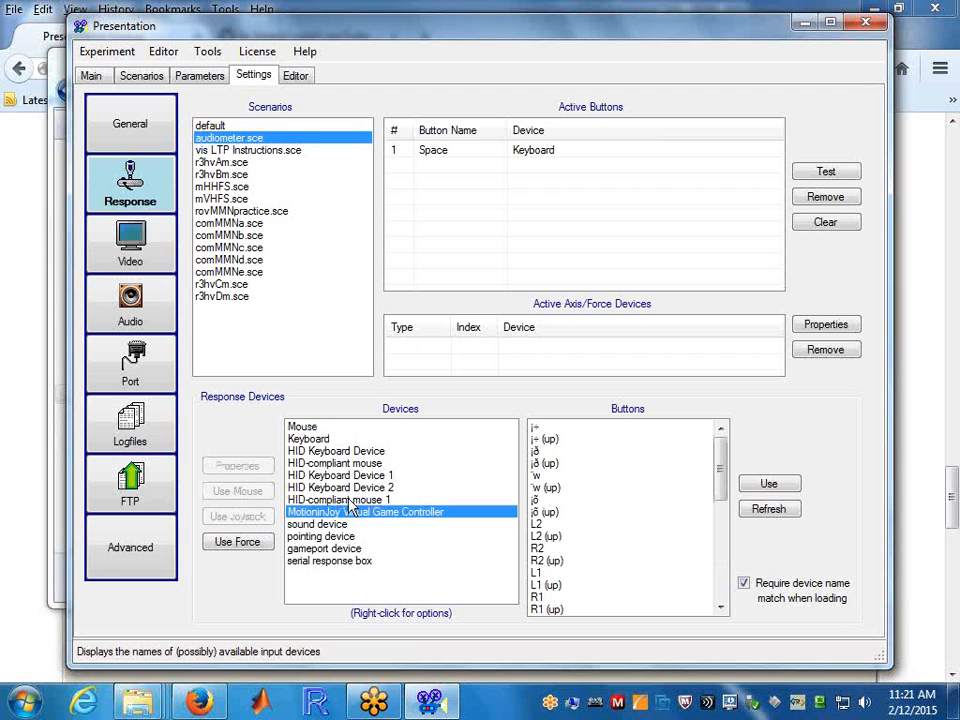
# Add the game controller's R1 button to the default scenario's active buttons and review the button order.
pyautogui.click(252, 125)
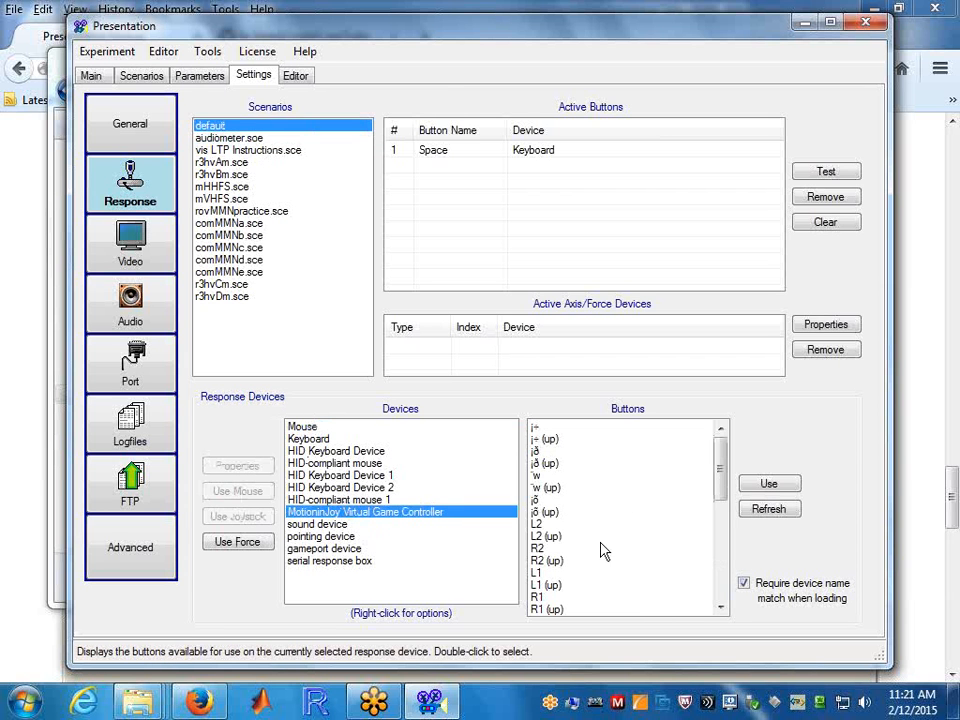
pyautogui.click(540, 600)
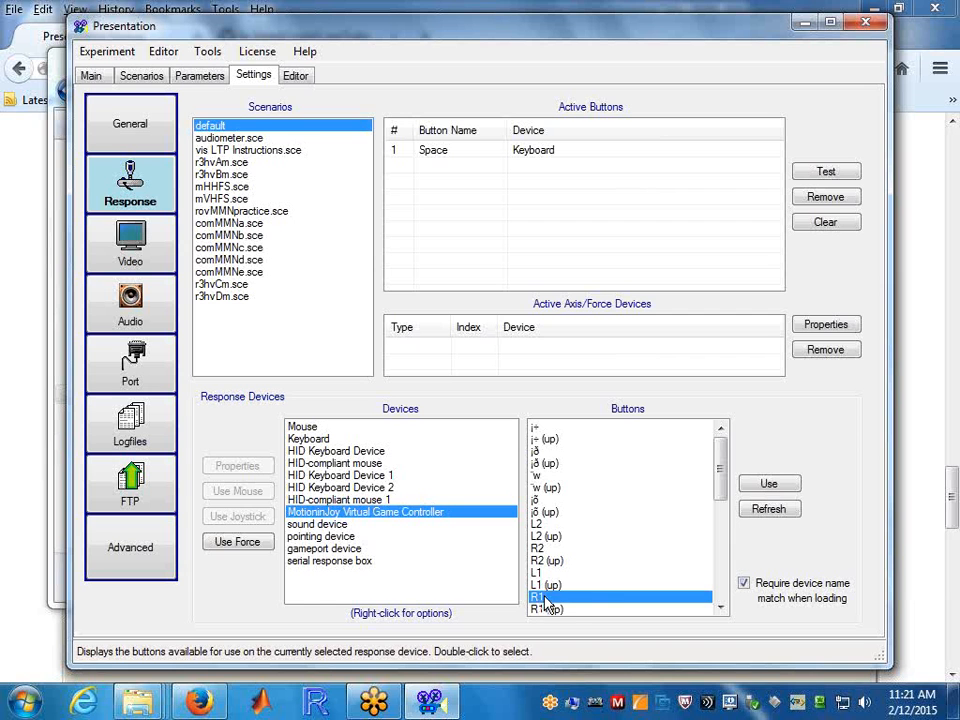
pyautogui.click(768, 486)
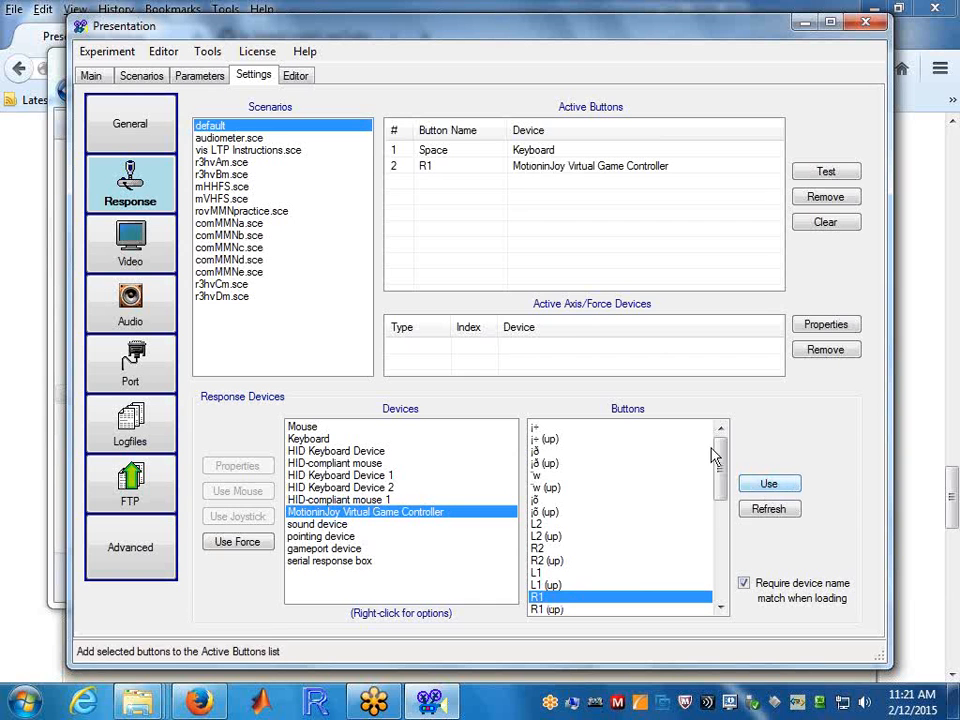
pyautogui.click(541, 172)
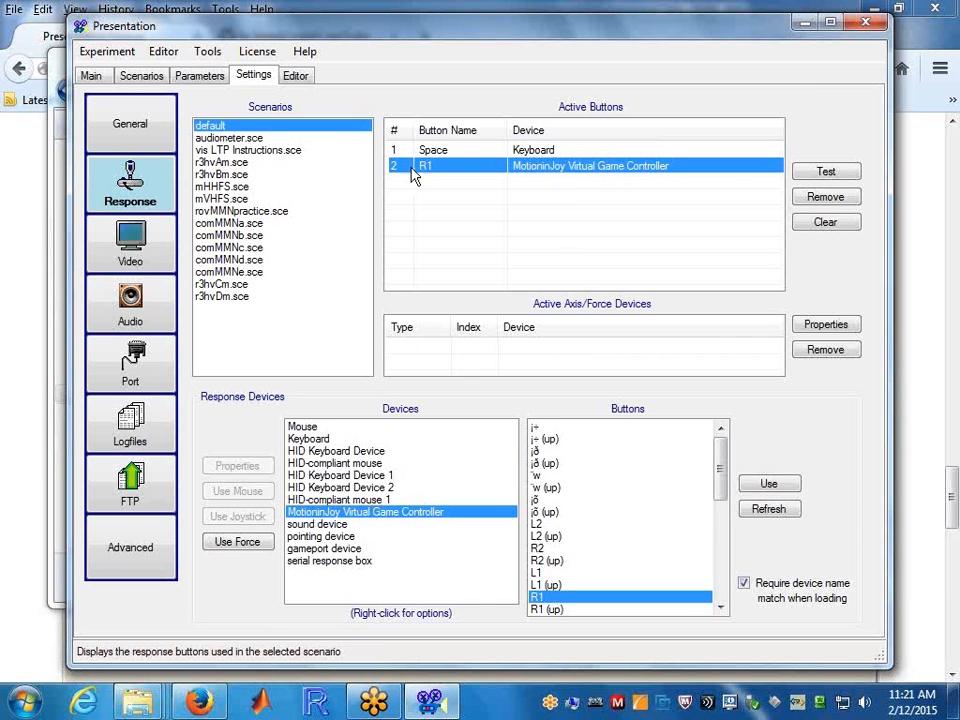
pyautogui.click(449, 152)
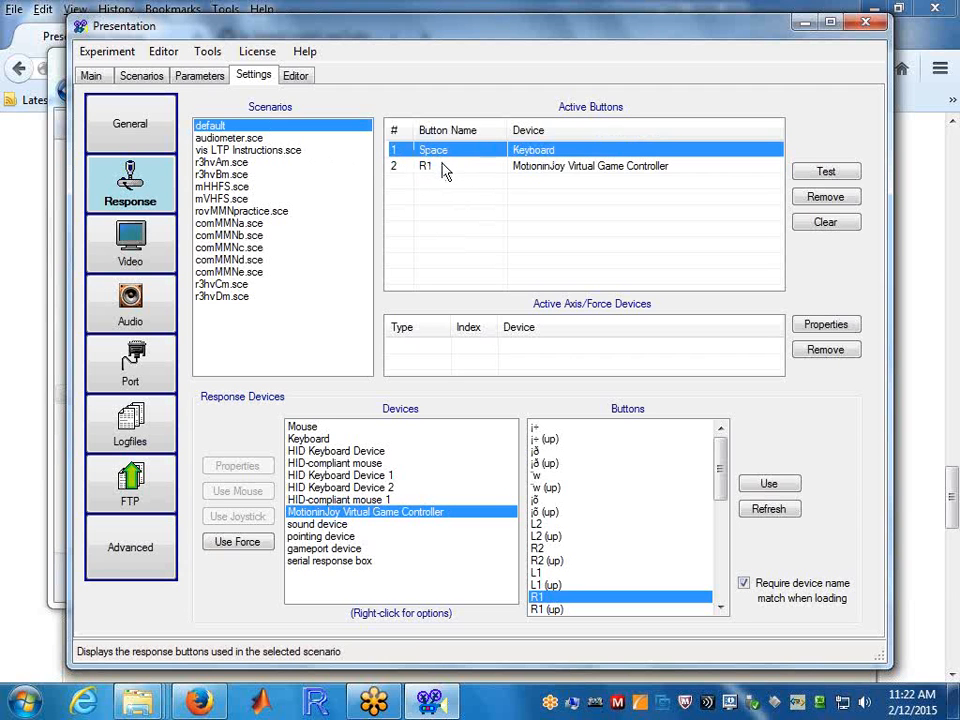
pyautogui.click(445, 170)
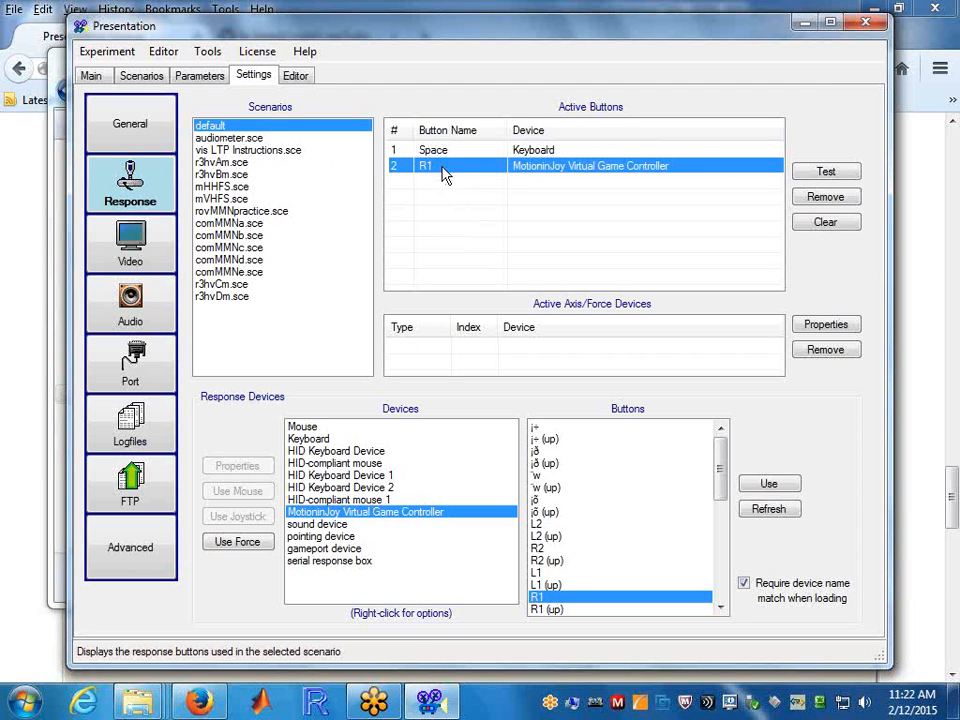
# Copy the default response settings to the audiometer.sce and vis LTP Instructions.sce scenarios.
pyautogui.click(240, 139)
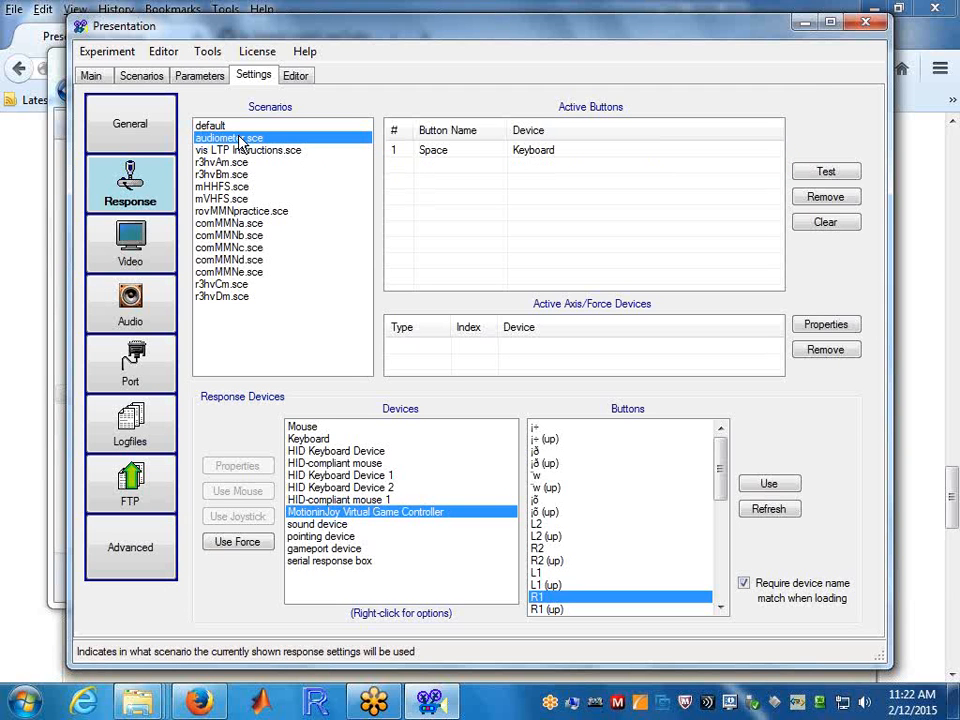
pyautogui.rightClick(240, 143)
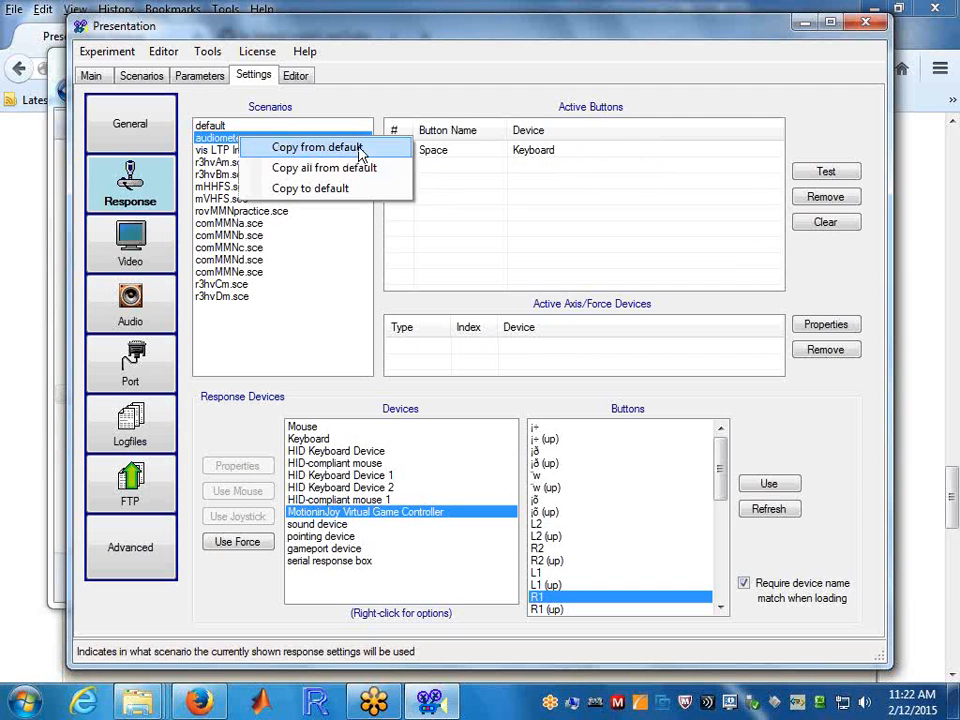
pyautogui.click(358, 150)
pyautogui.click(280, 153)
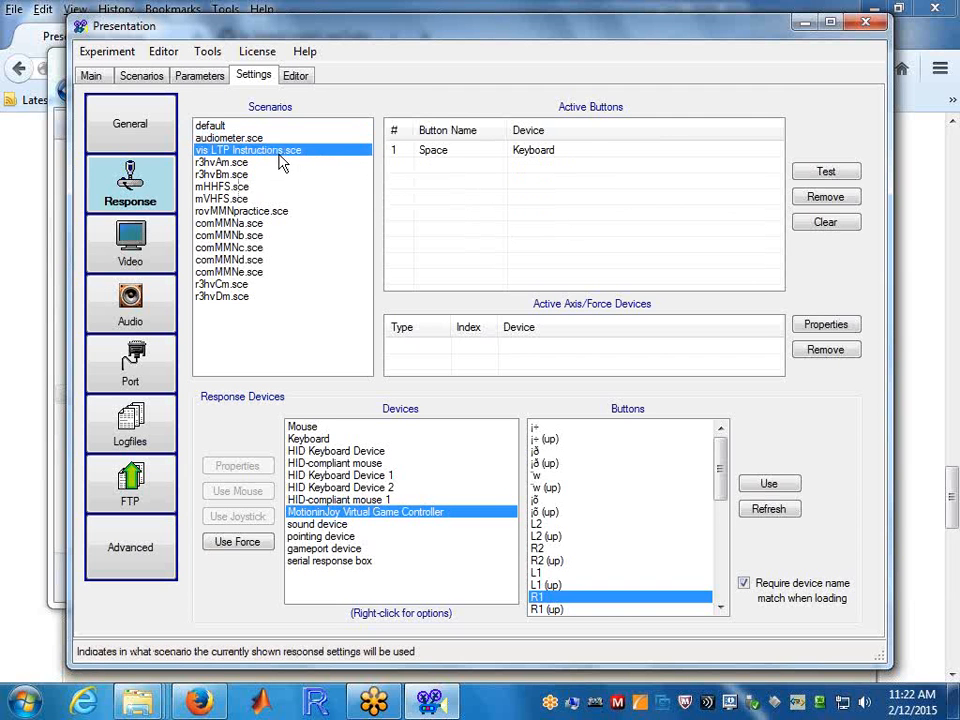
pyautogui.rightClick(270, 158)
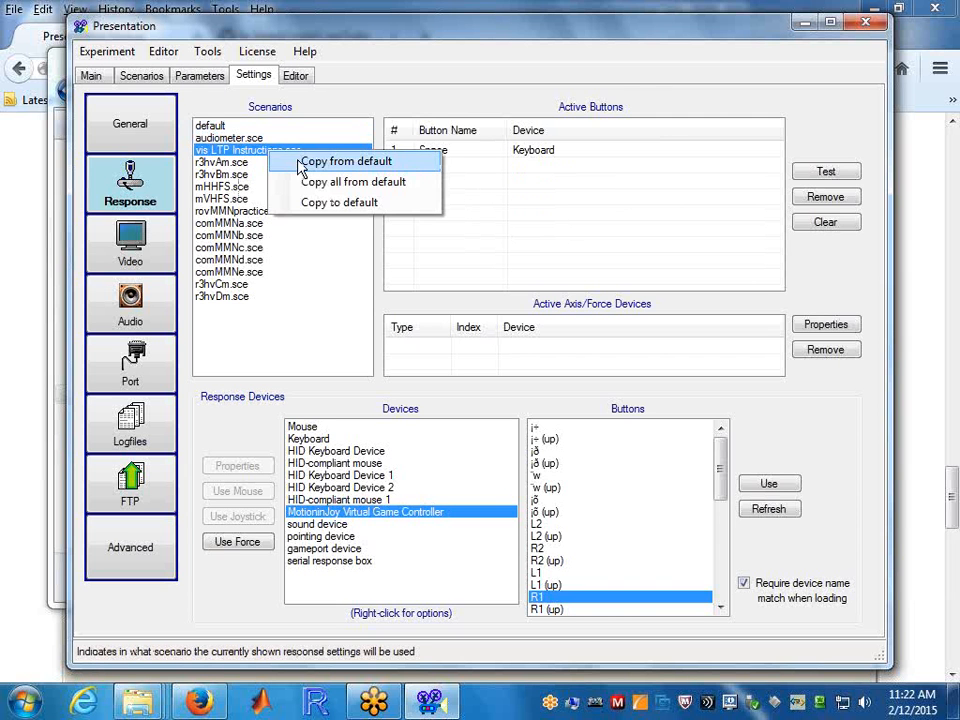
pyautogui.click(316, 160)
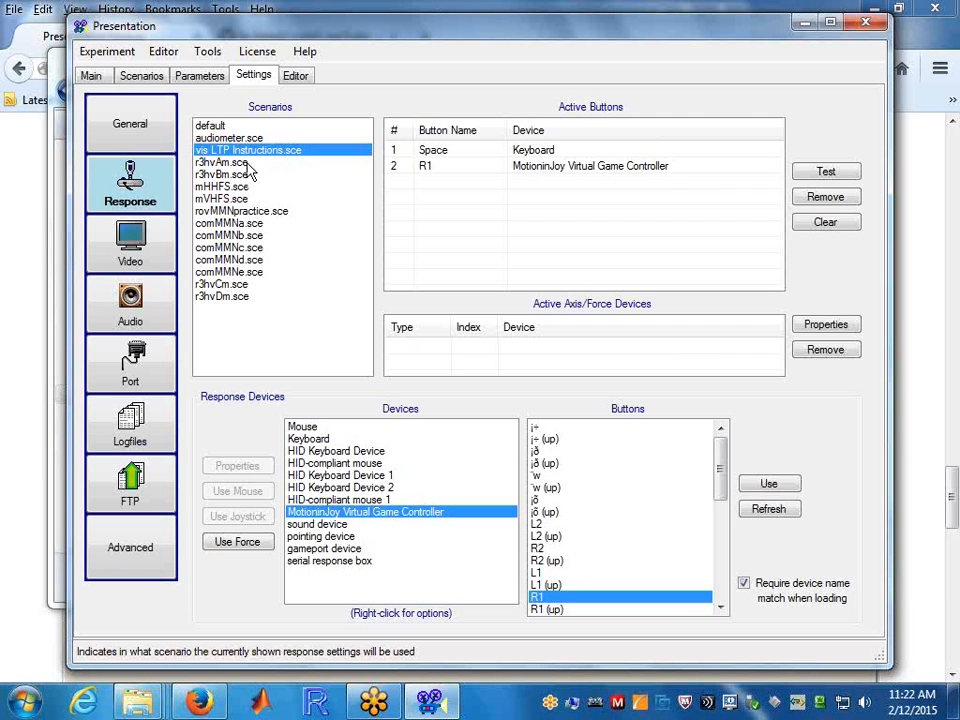
# Add the game controller's R1 button to the active buttons of r3hvAm.sce, r3hvBm.sce, mHHFS.sce and mVHFS.sce.
pyautogui.click(229, 163)
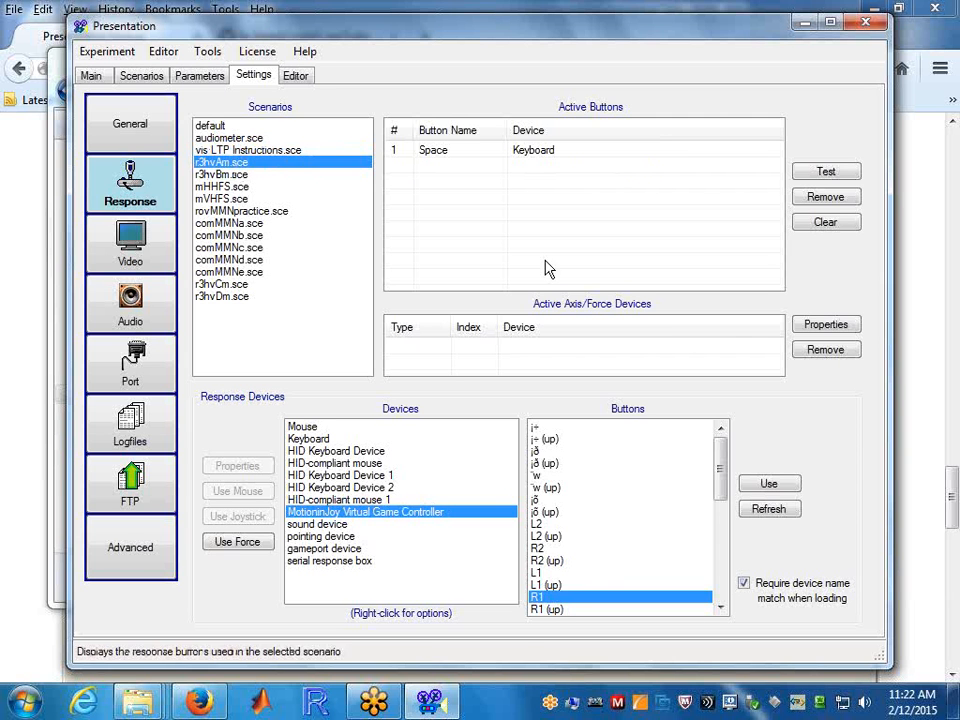
pyautogui.click(769, 484)
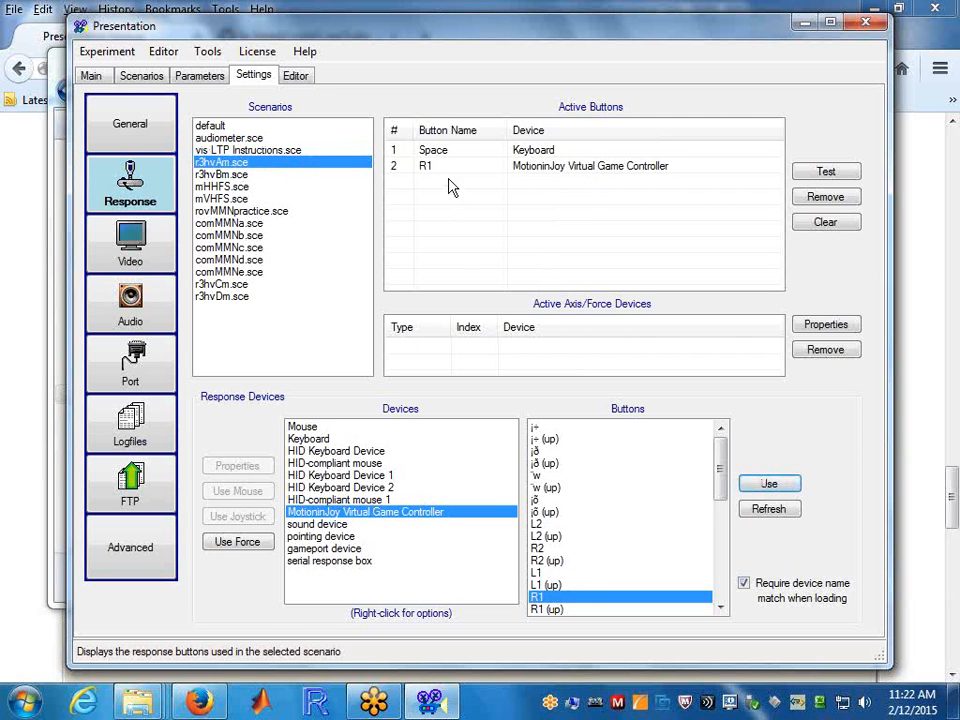
pyautogui.click(221, 174)
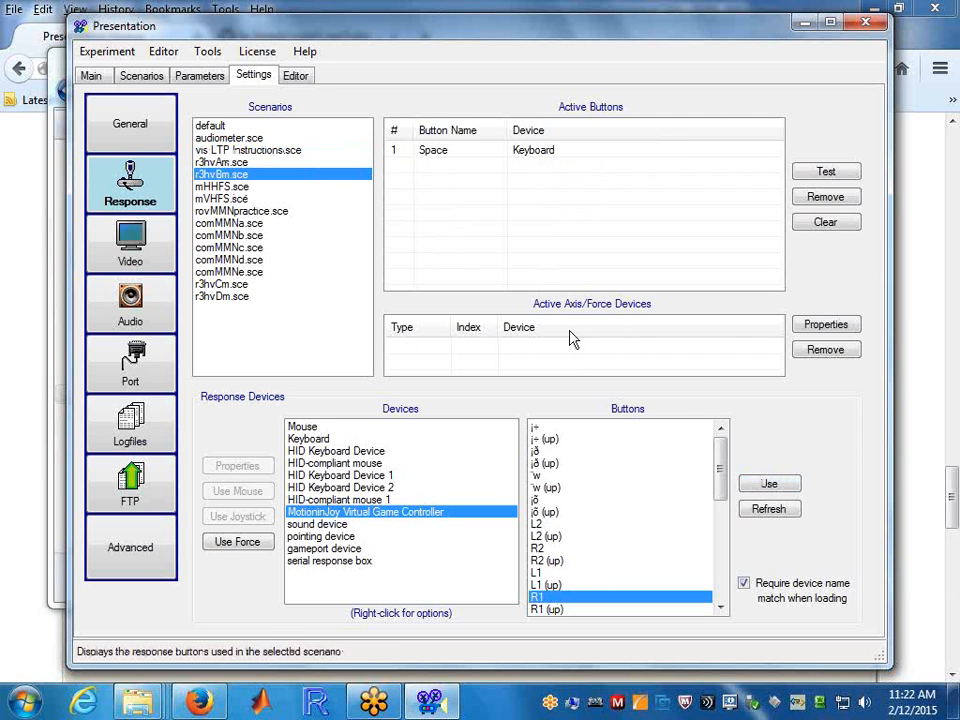
pyautogui.click(769, 485)
pyautogui.click(222, 186)
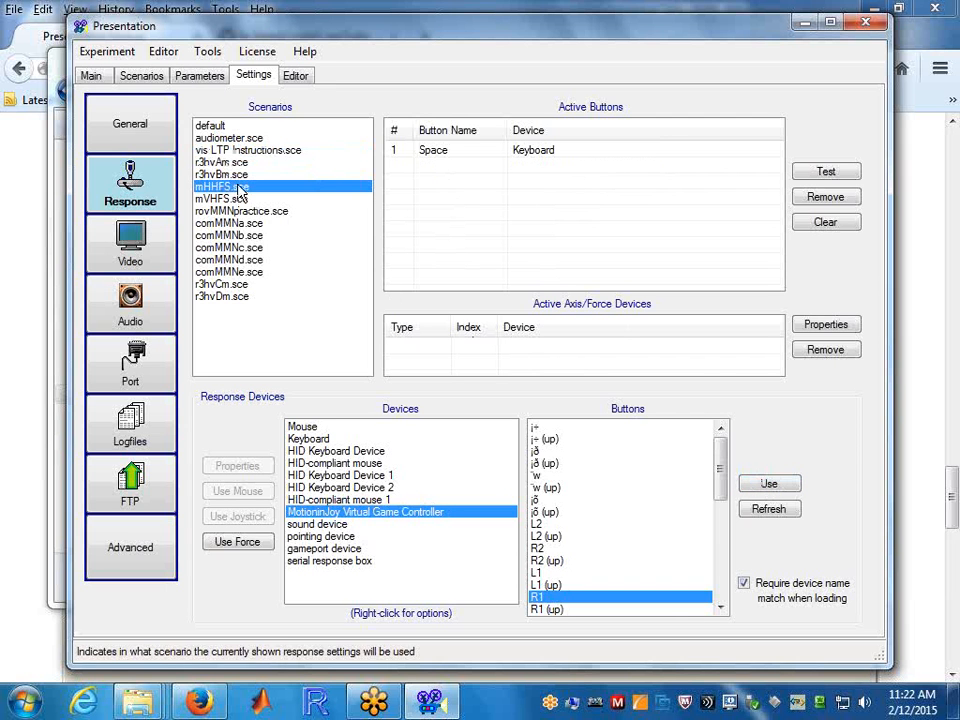
pyautogui.click(765, 482)
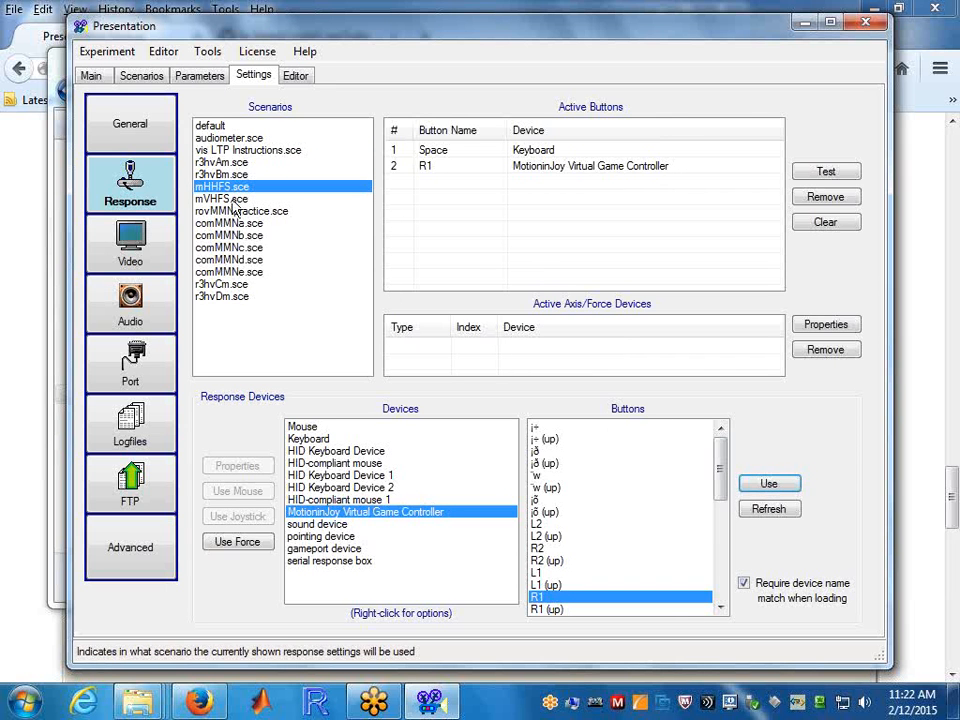
pyautogui.click(222, 198)
pyautogui.click(767, 484)
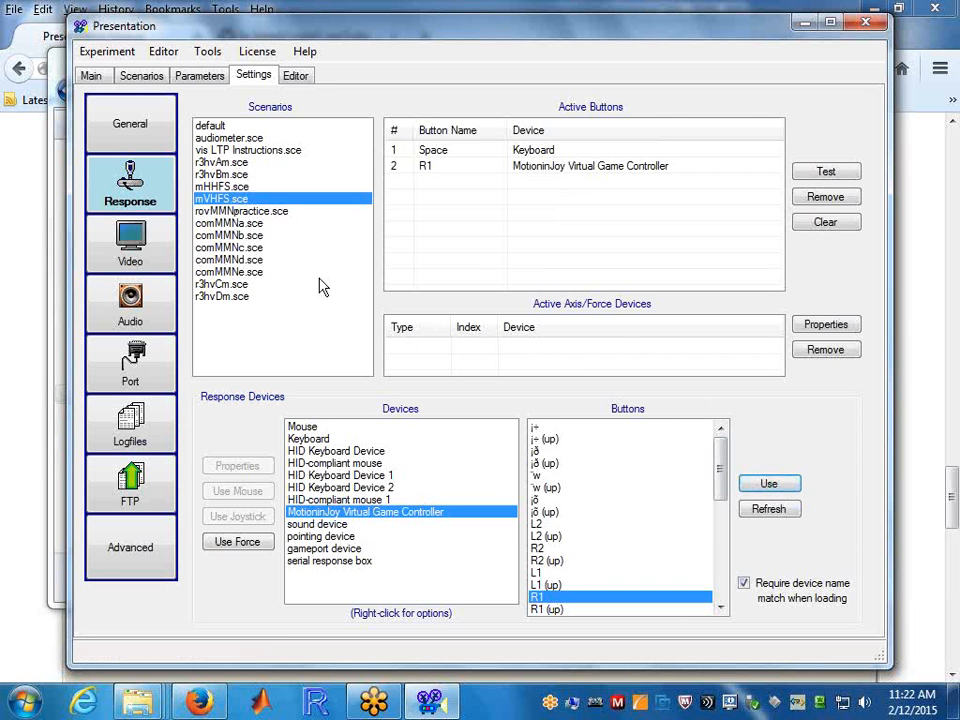
# Add the game controller's R1 button to the active buttons of r3hvCm.sce and r3hvDm.sce.
pyautogui.click(255, 284)
pyautogui.click(765, 484)
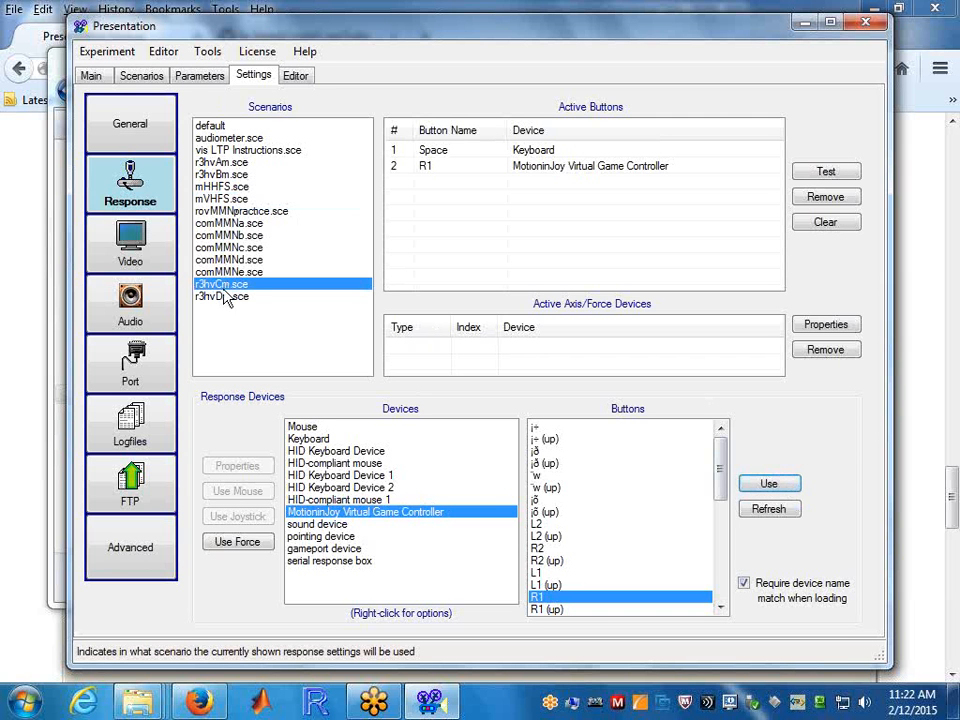
pyautogui.click(218, 296)
pyautogui.click(740, 485)
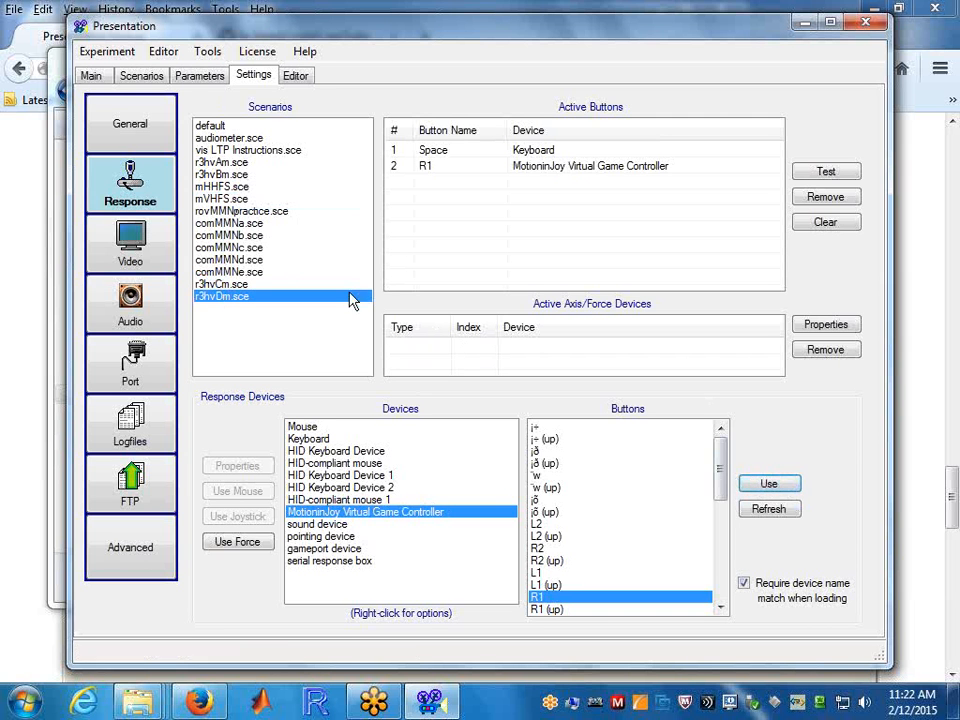
# Clear the active buttons of rovMMNpractice.sce and assign the game controller's R1 as its first button.
pyautogui.click(228, 212)
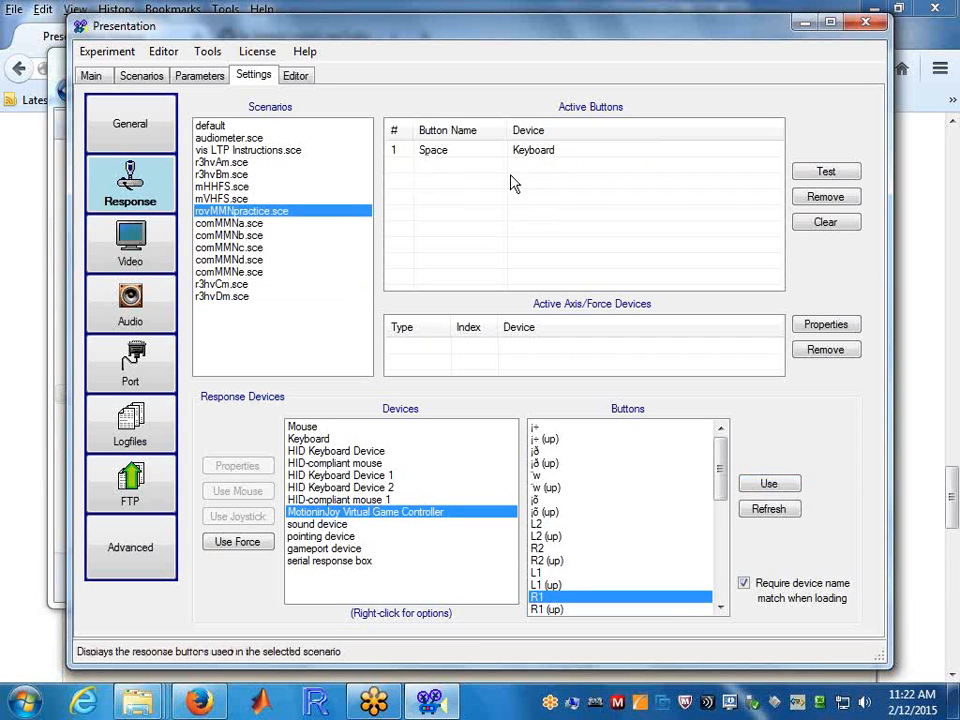
pyautogui.click(240, 199)
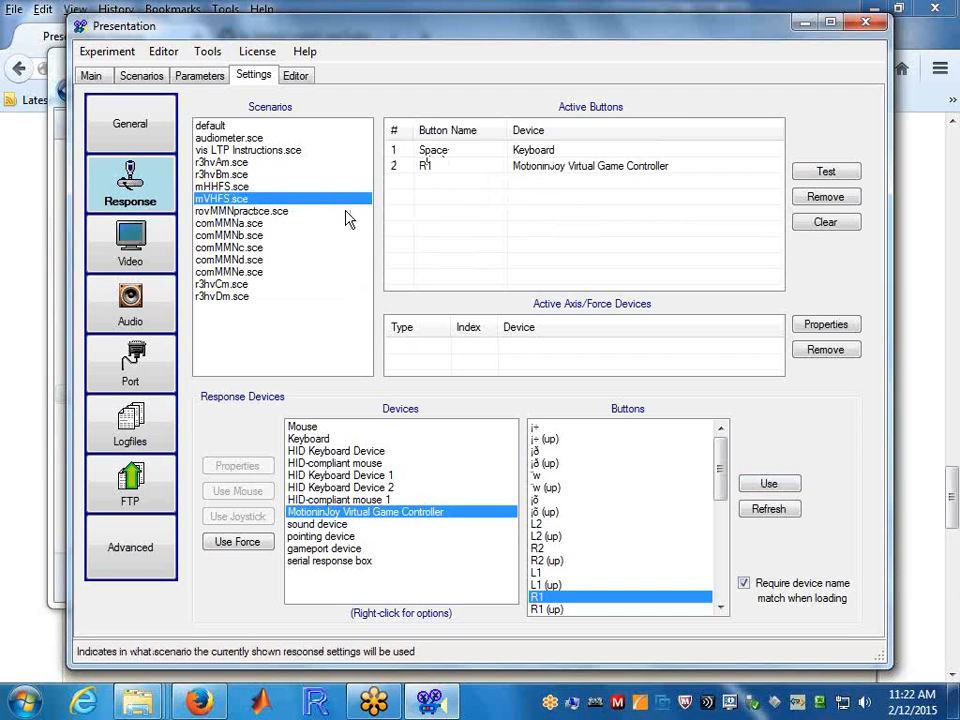
pyautogui.click(279, 213)
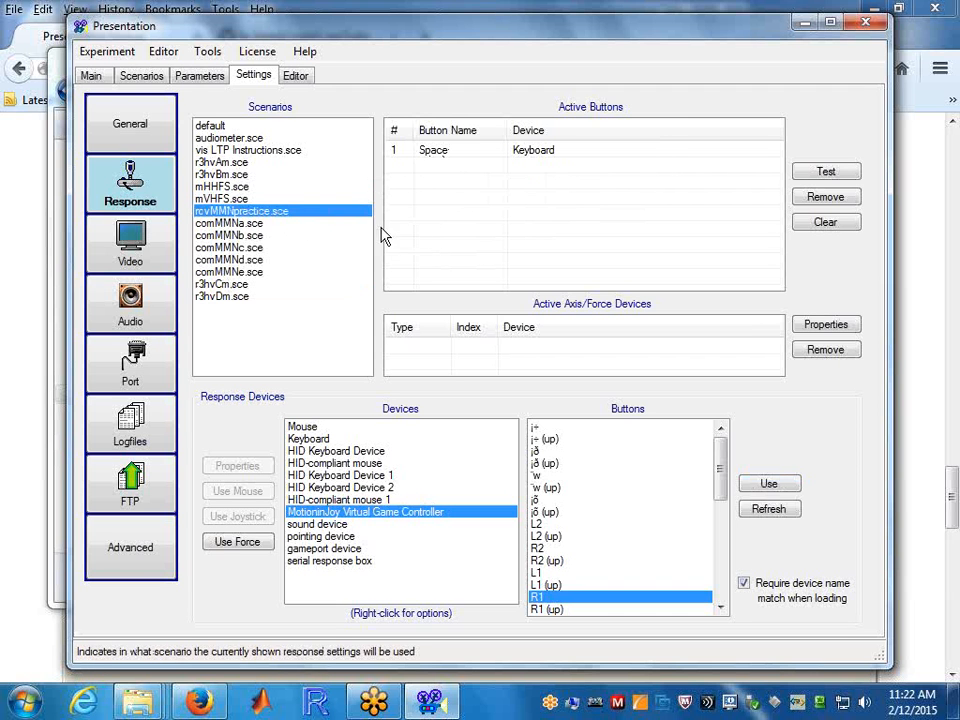
pyautogui.click(826, 223)
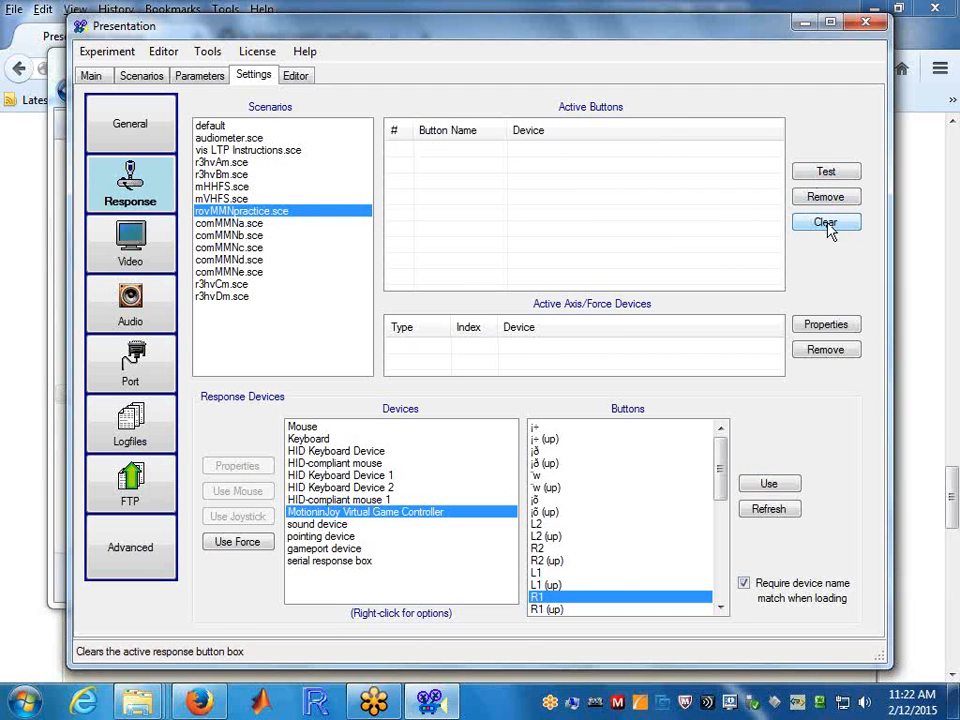
pyautogui.doubleClick(630, 598)
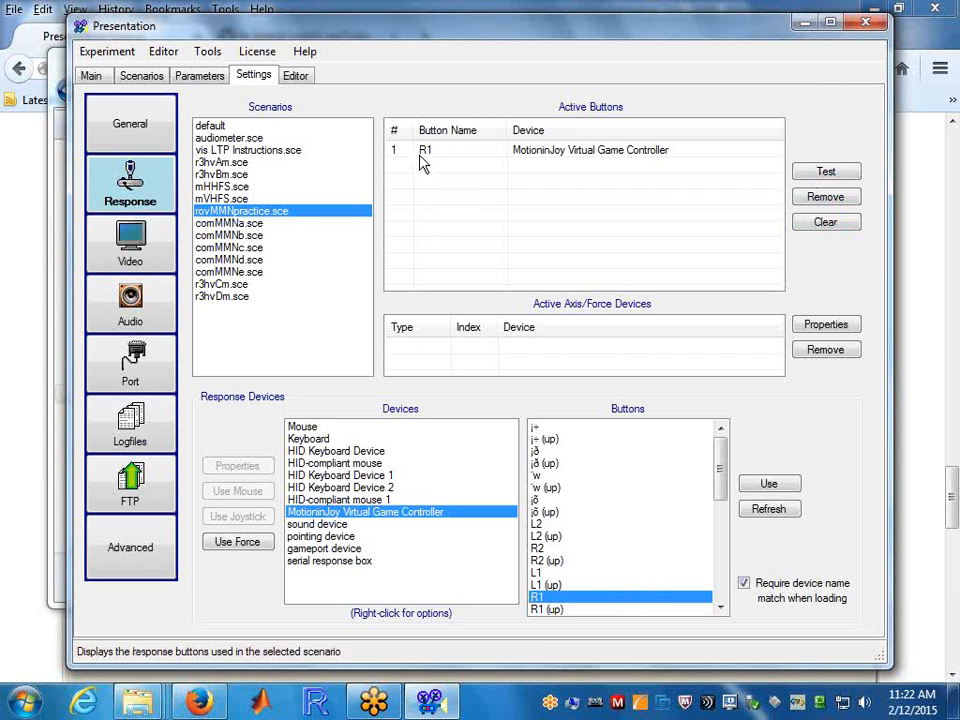
# Replace the keyboard Space button with the game controller's R1 in comMMNa.sce and comMMNb.sce.
pyautogui.click(300, 224)
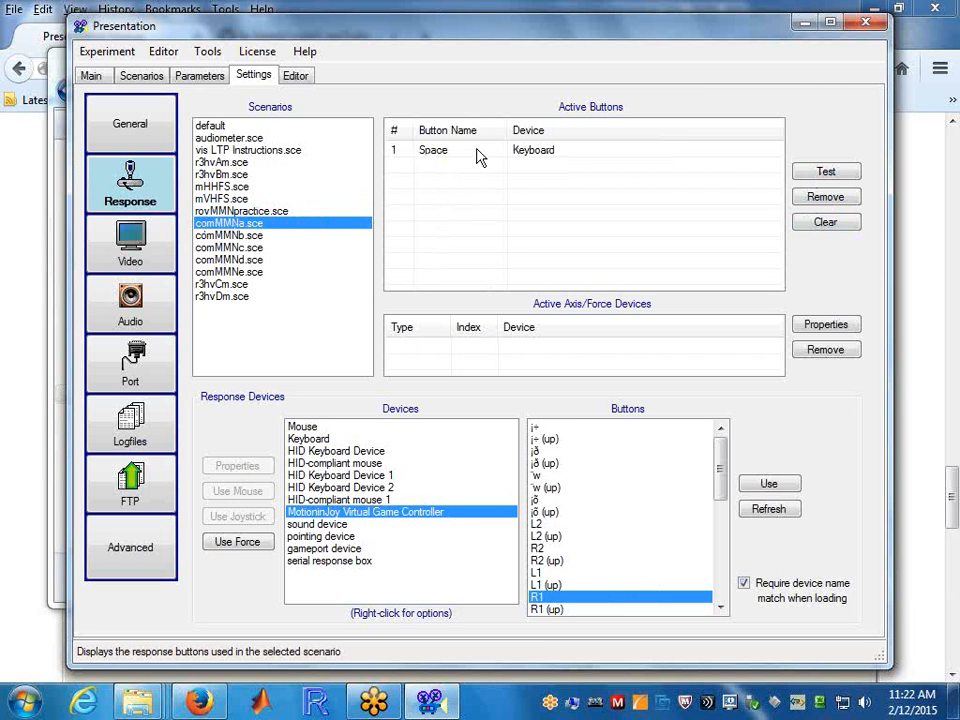
pyautogui.click(476, 158)
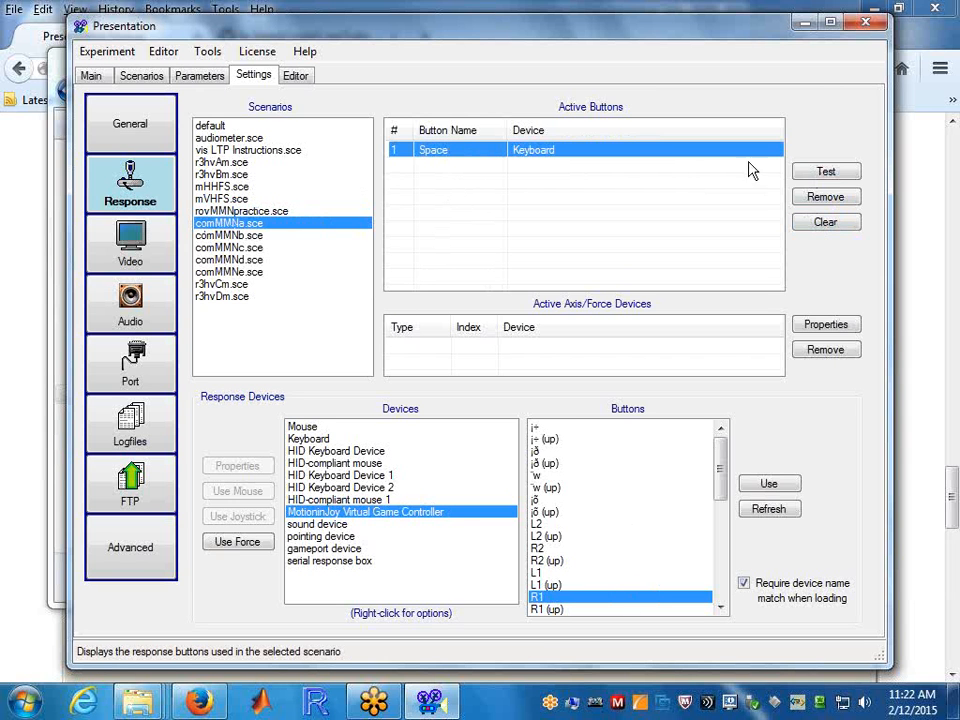
pyautogui.click(824, 224)
pyautogui.click(776, 483)
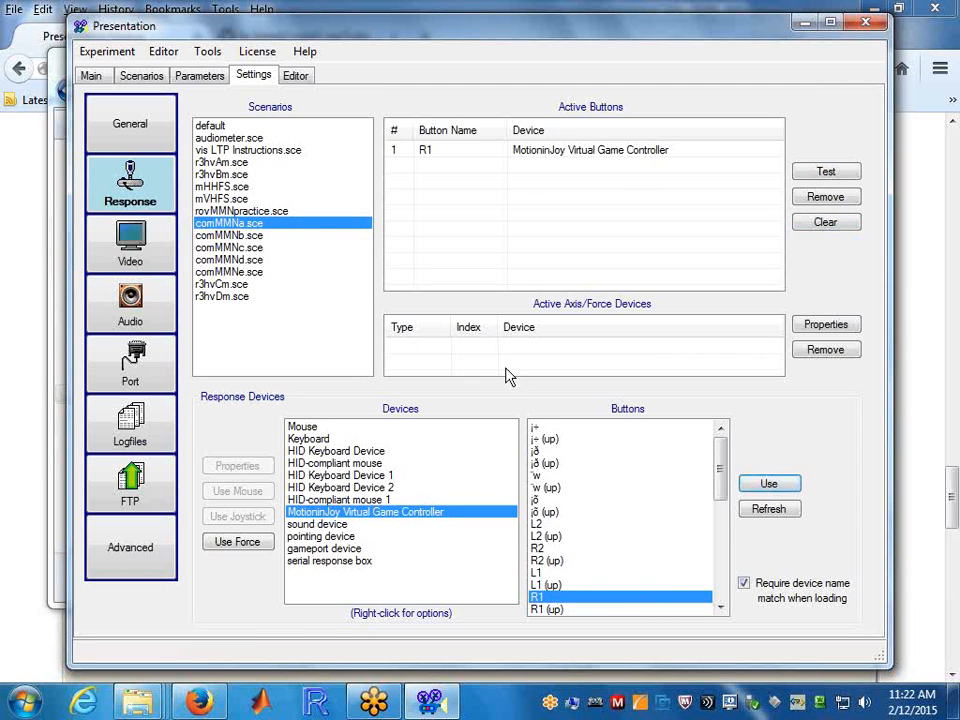
pyautogui.click(250, 235)
pyautogui.click(520, 150)
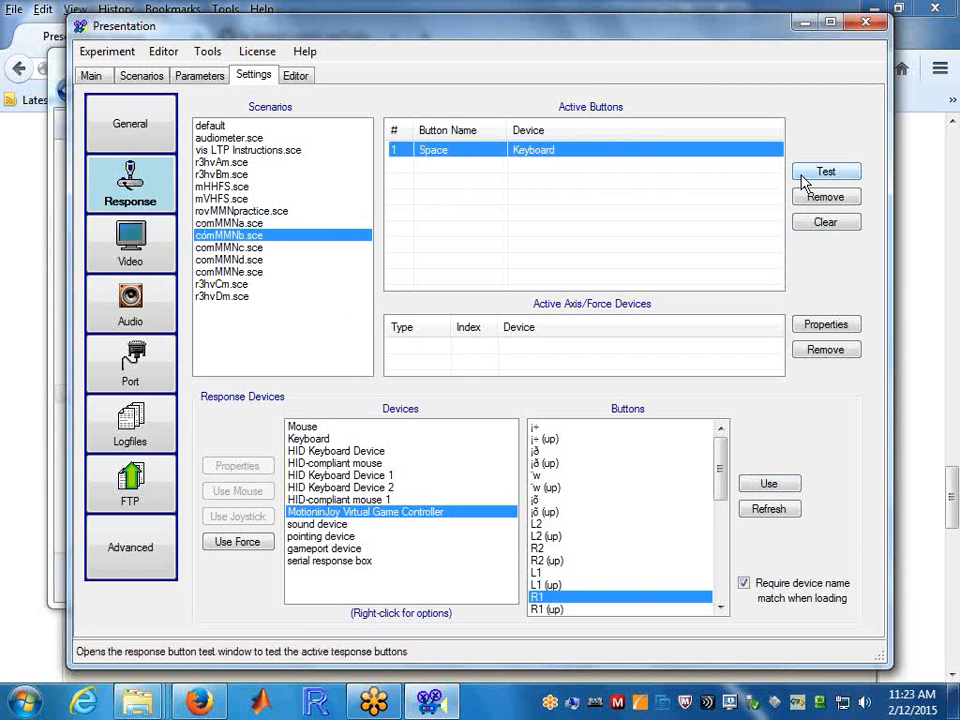
pyautogui.click(815, 225)
pyautogui.click(770, 485)
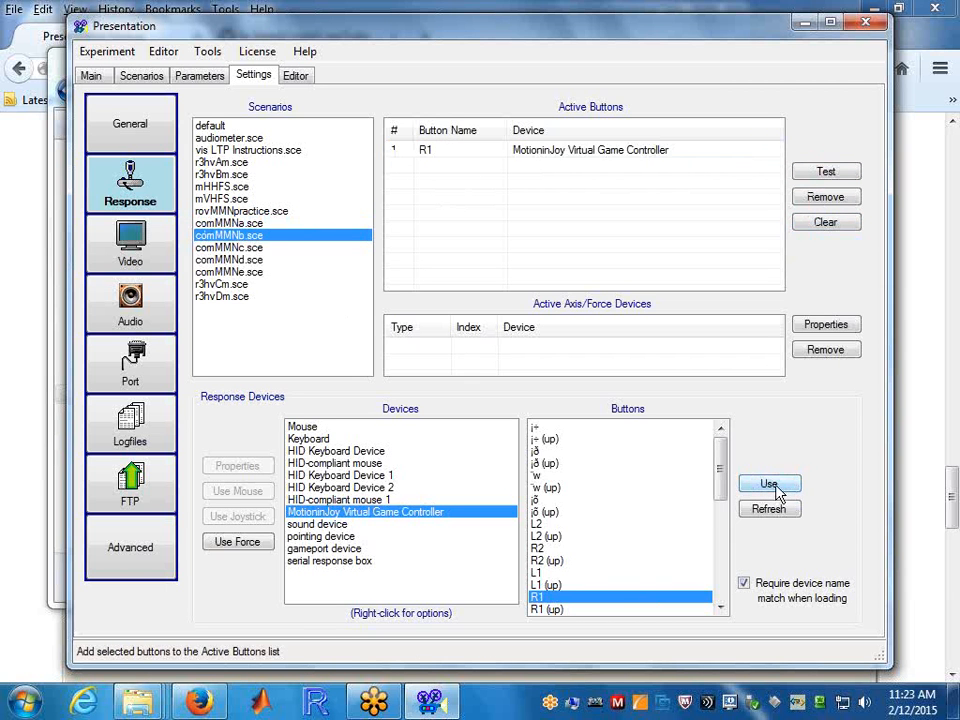
# Replace the keyboard Space button with the game controller's R1 in comMMNc.sce and comMMNd.sce.
pyautogui.click(244, 250)
pyautogui.click(448, 151)
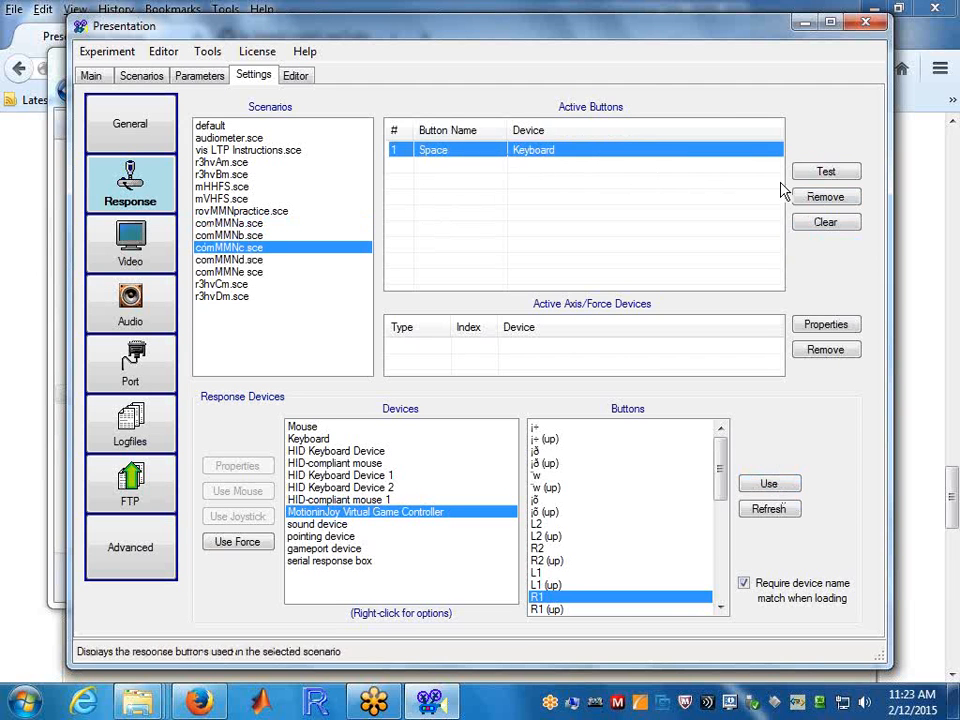
pyautogui.click(826, 223)
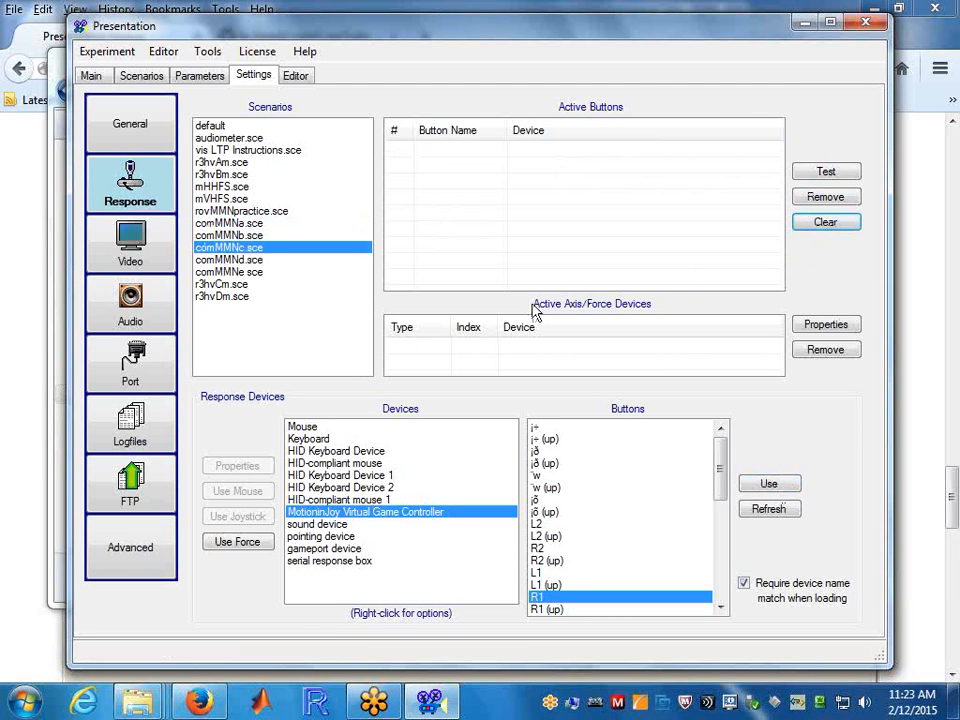
pyautogui.click(775, 488)
pyautogui.click(240, 260)
pyautogui.click(505, 151)
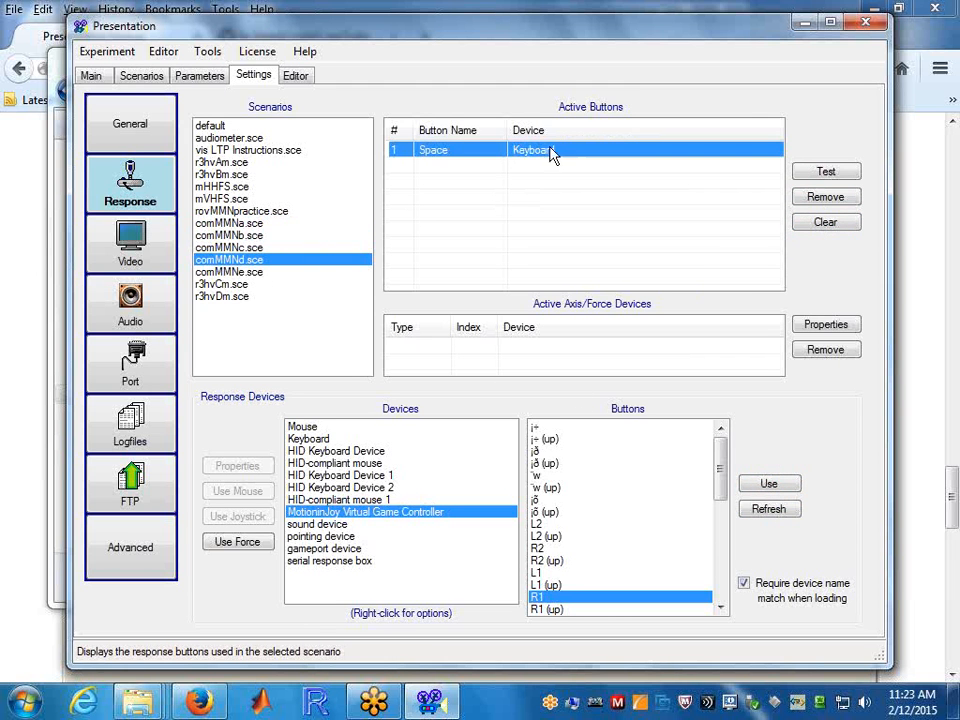
pyautogui.click(800, 222)
pyautogui.click(769, 484)
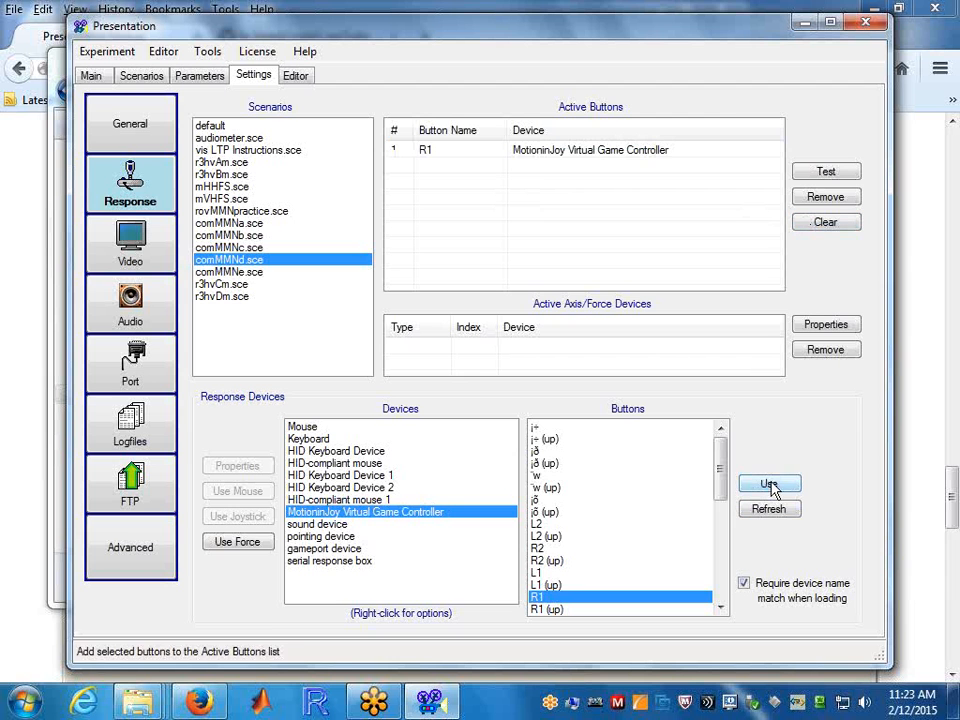
# Remove the keyboard Space button from comMMNe.sce and assign the game controller's R1 instead.
pyautogui.click(258, 272)
pyautogui.click(560, 151)
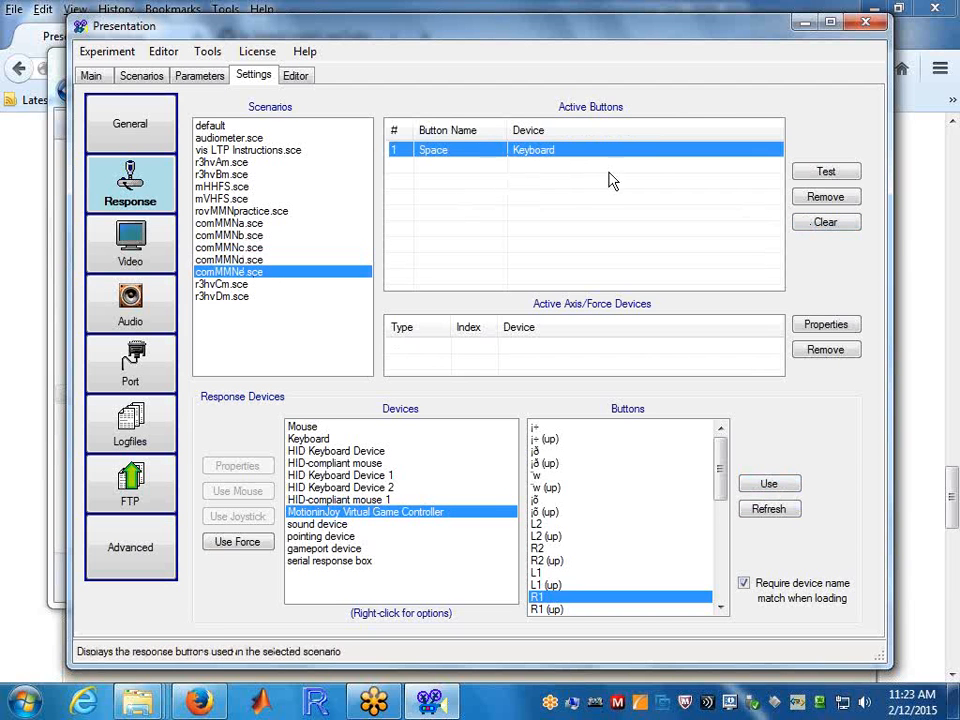
pyautogui.click(812, 200)
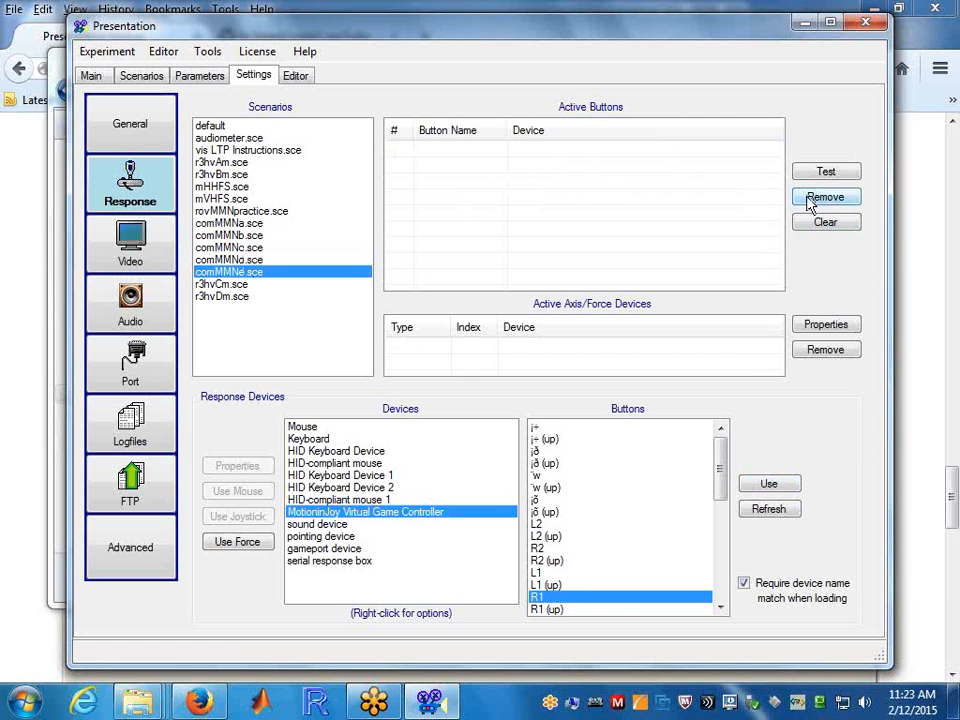
pyautogui.click(769, 489)
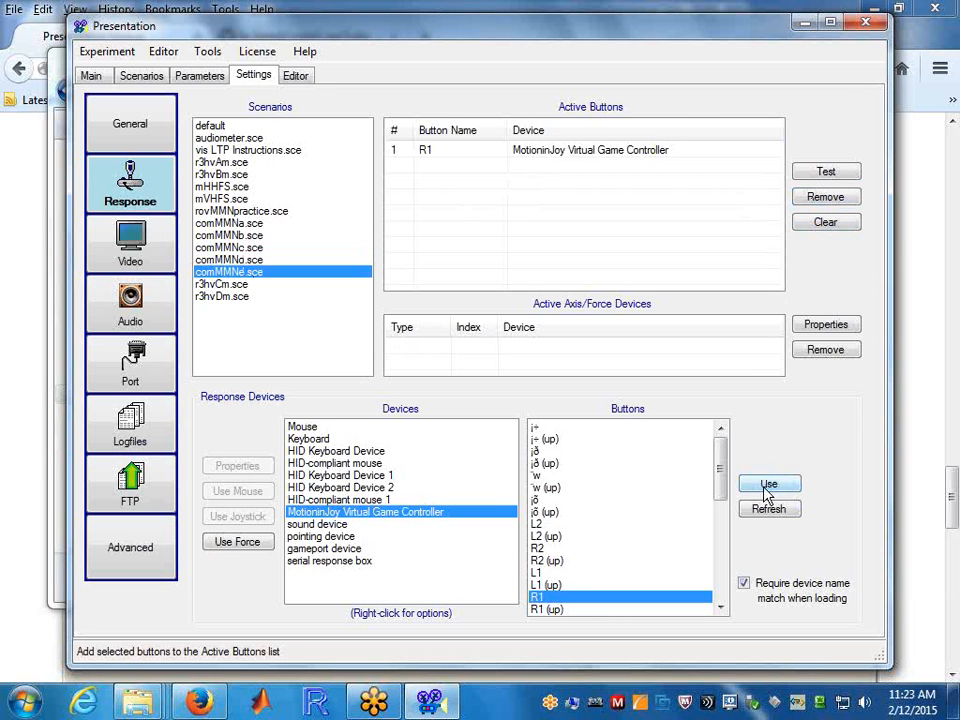
# Add the keyboard's Space as the second active button, after R1, in comMMNe.sce and comMMNd.sce.
pyautogui.click(300, 439)
pyautogui.click(580, 488)
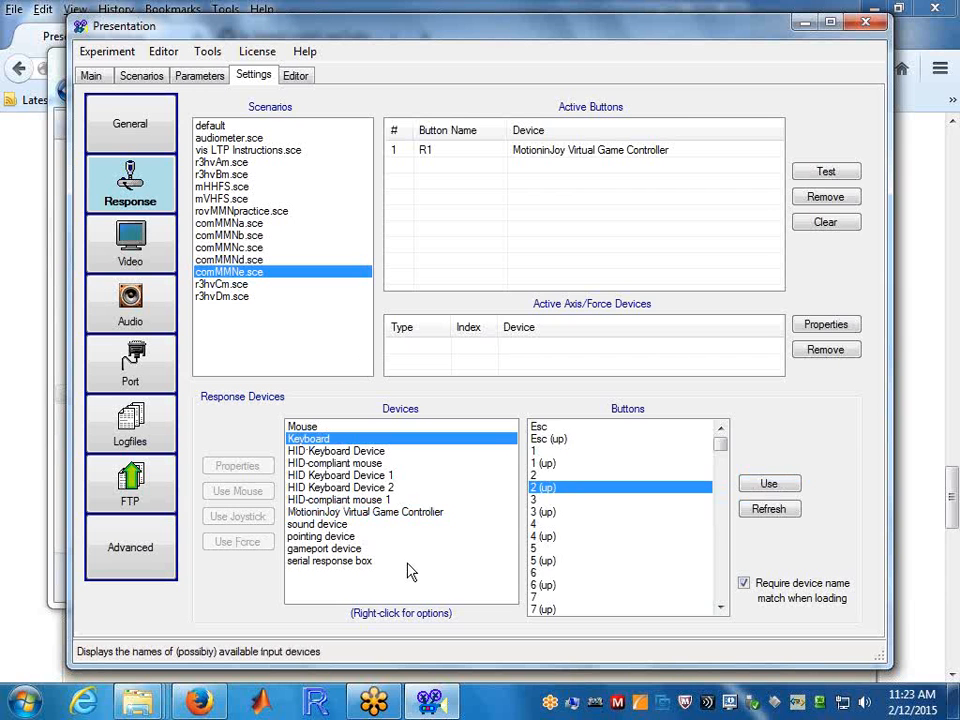
pyautogui.press('p')
pyautogui.press('s')
pyautogui.press('s')
pyautogui.press('s')
pyautogui.press('s')
pyautogui.press('s')
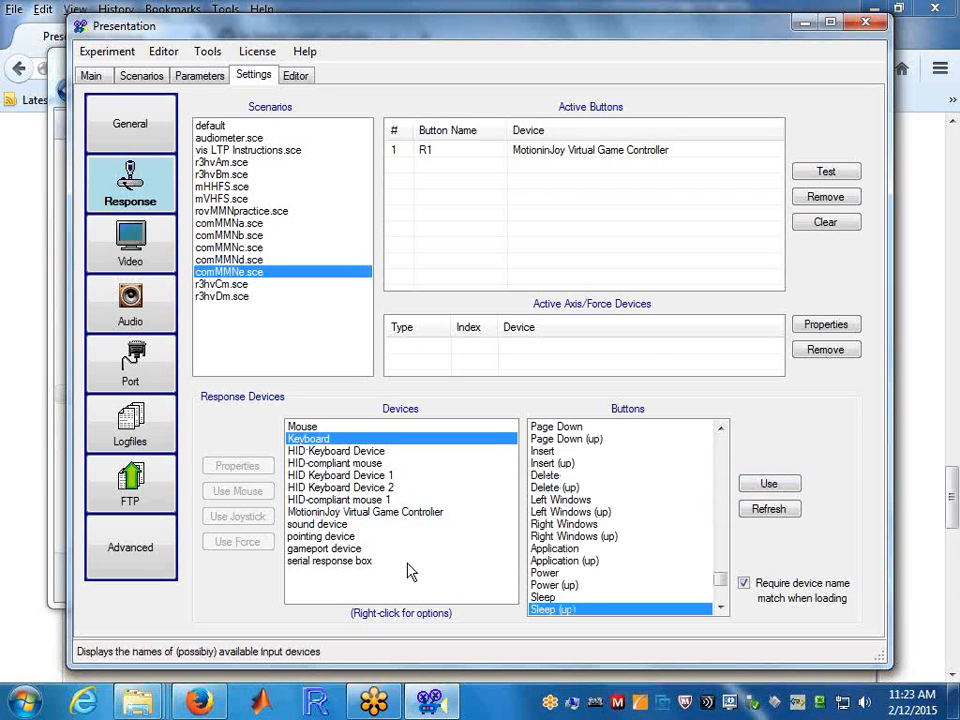
pyautogui.press('s')
pyautogui.press('s')
pyautogui.press('s')
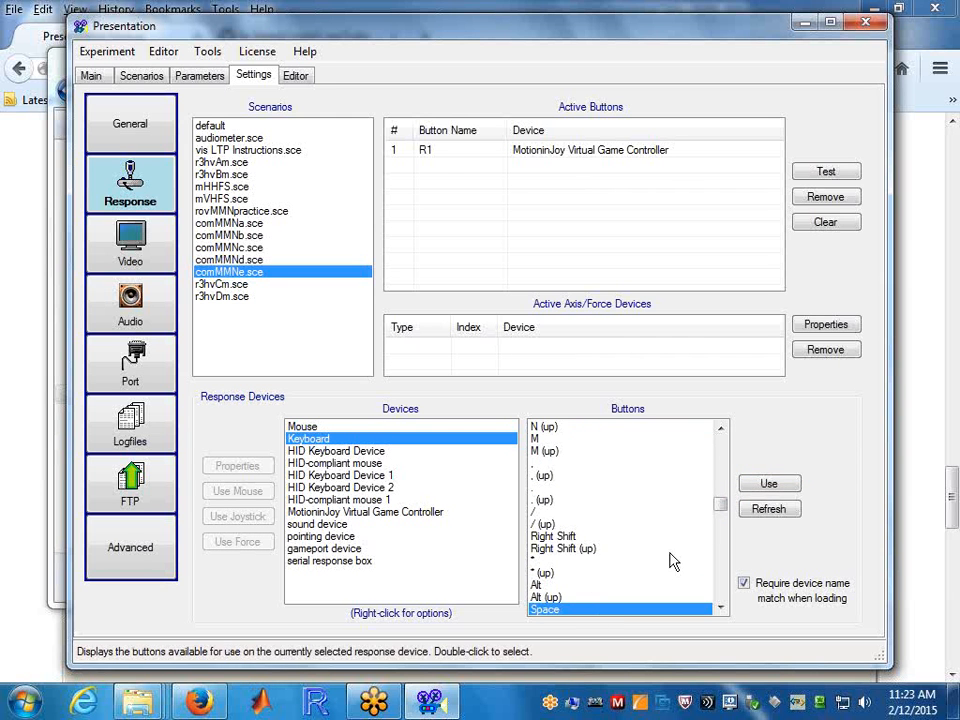
pyautogui.click(762, 488)
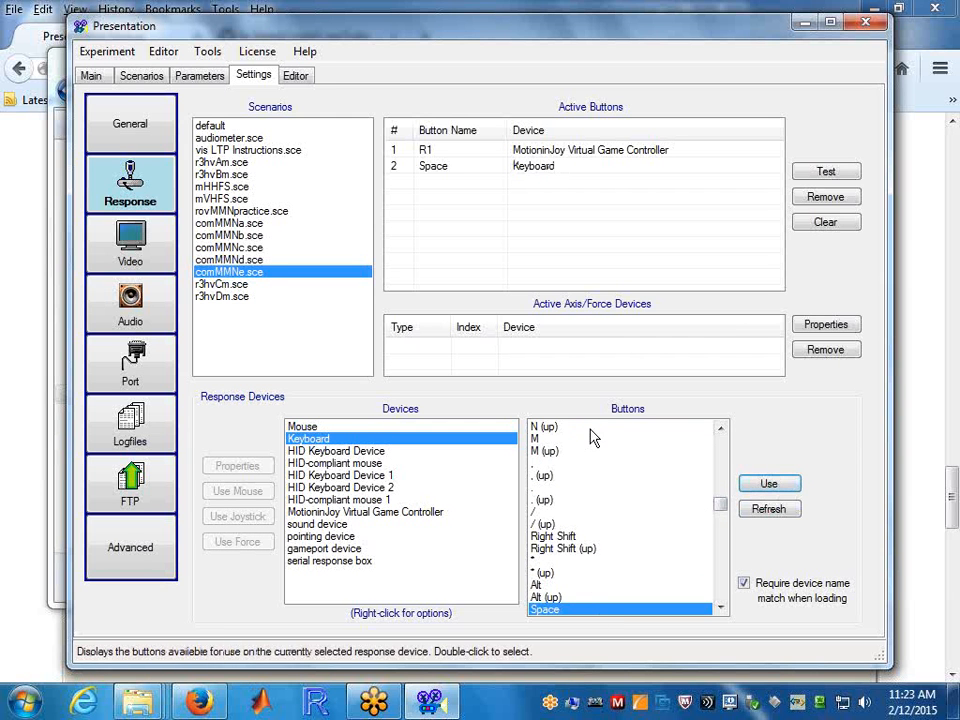
pyautogui.click(262, 260)
pyautogui.click(767, 484)
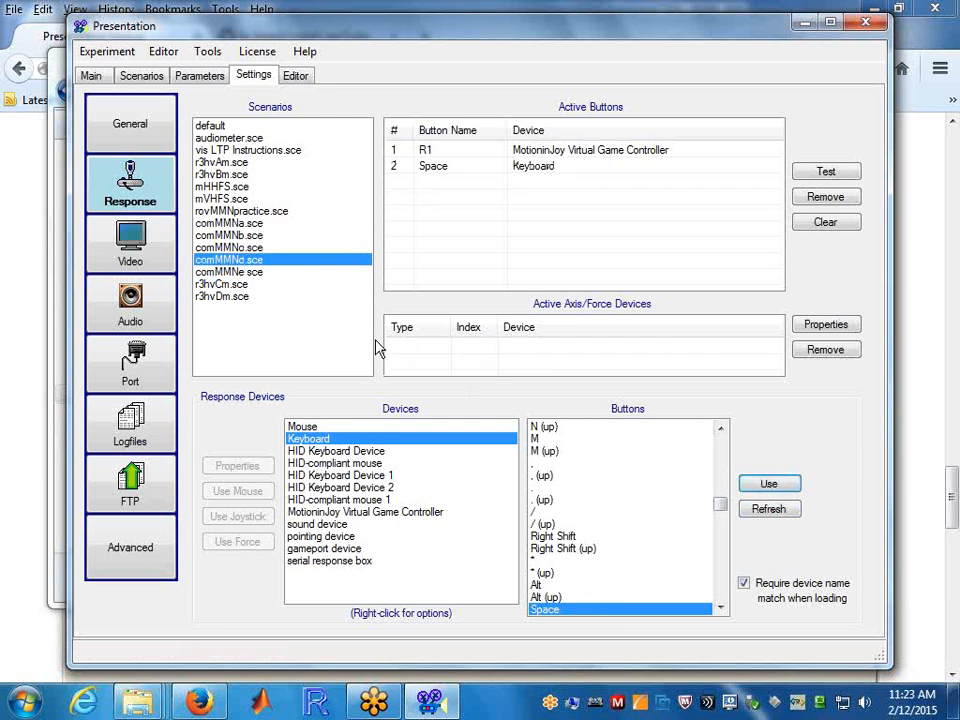
# Add the keyboard's Space as the second active button in comMMNc.sce, comMMNb.sce, comMMNa.sce and rovMMNpractice.sce.
pyautogui.click(279, 248)
pyautogui.click(767, 484)
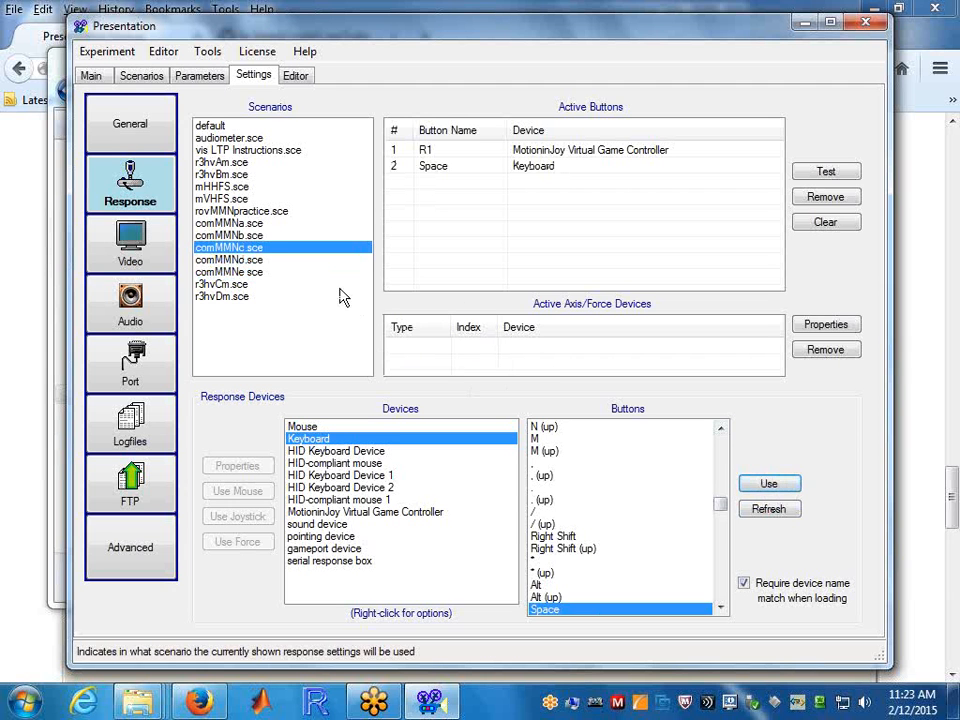
pyautogui.click(276, 236)
pyautogui.click(766, 485)
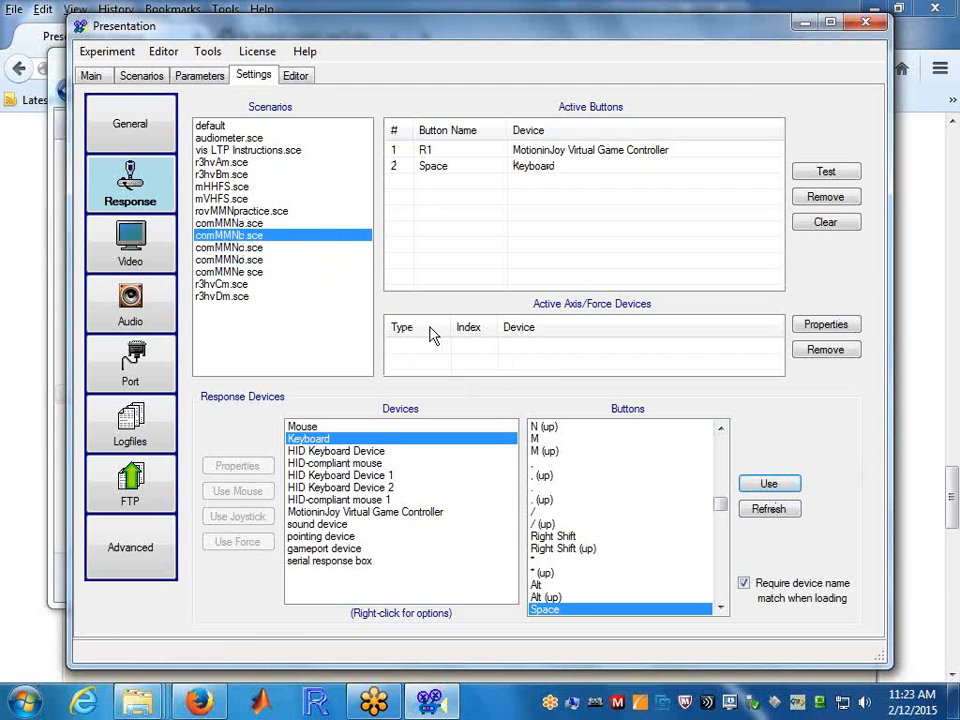
pyautogui.click(280, 223)
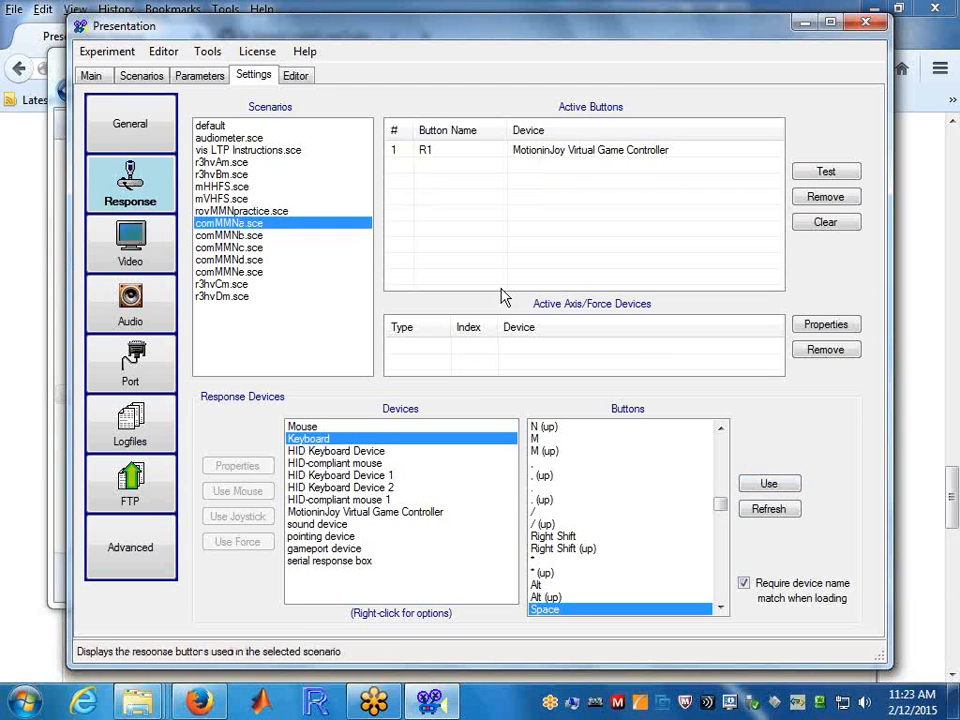
pyautogui.click(766, 484)
pyautogui.click(258, 211)
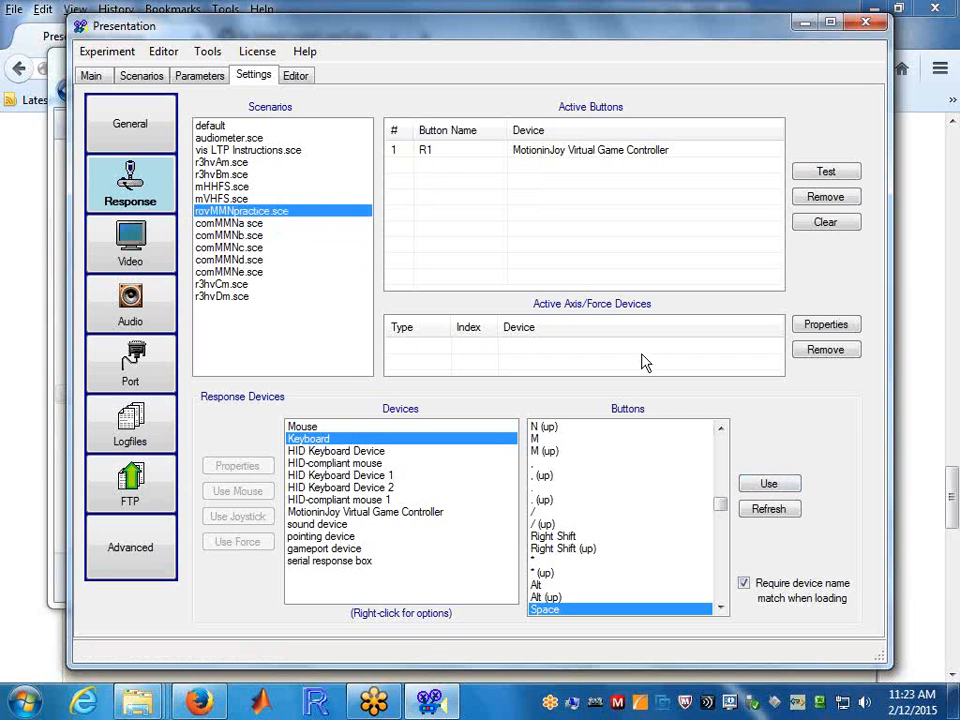
pyautogui.click(790, 484)
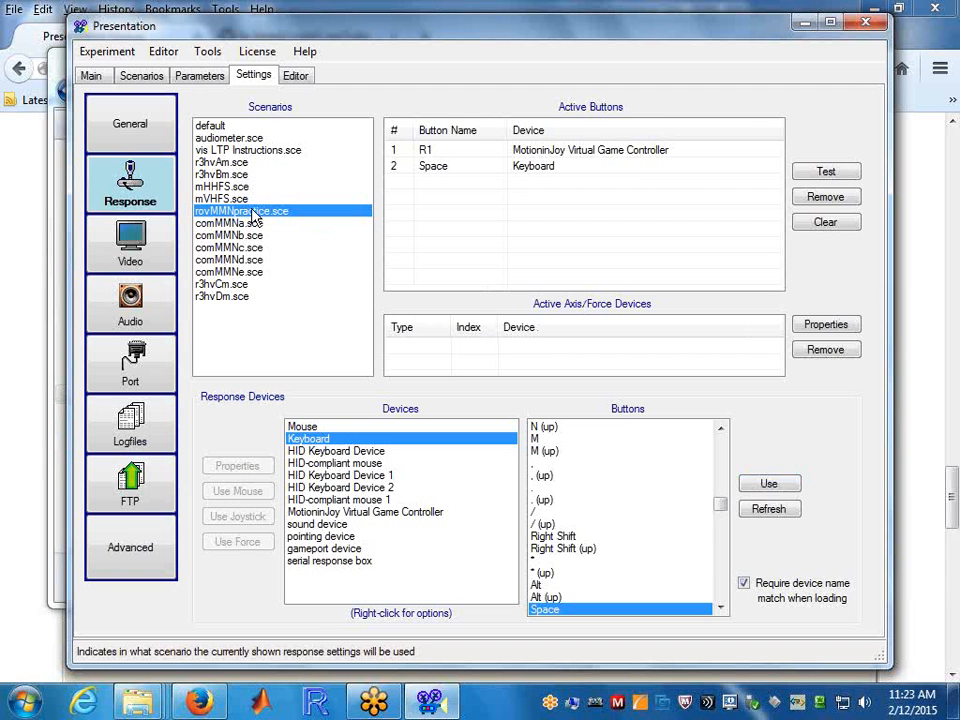
# Add the MotioninJoy Virtual Game Controller as a force device for rovMMNpractice.sce, comMMNa.sce and comMMNb.sce.
pyautogui.click(330, 513)
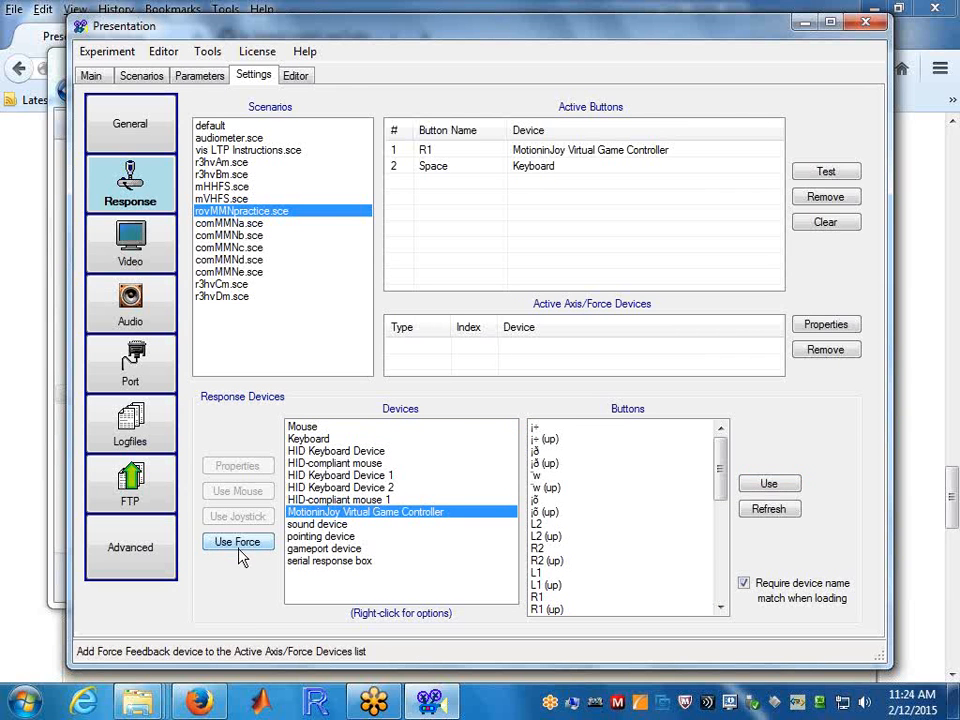
pyautogui.click(245, 540)
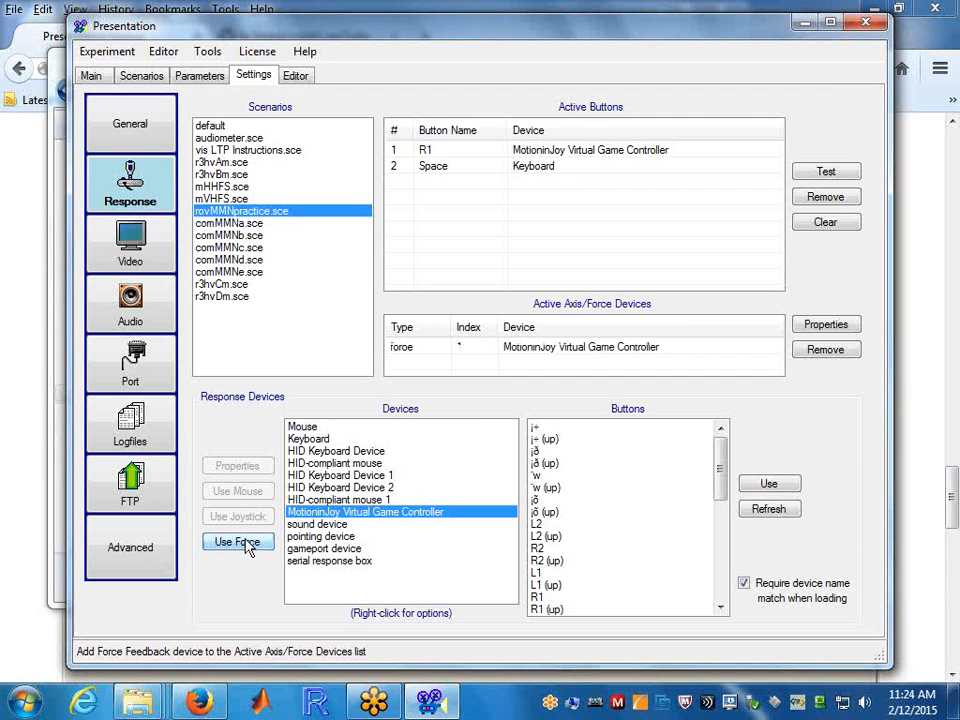
pyautogui.click(557, 350)
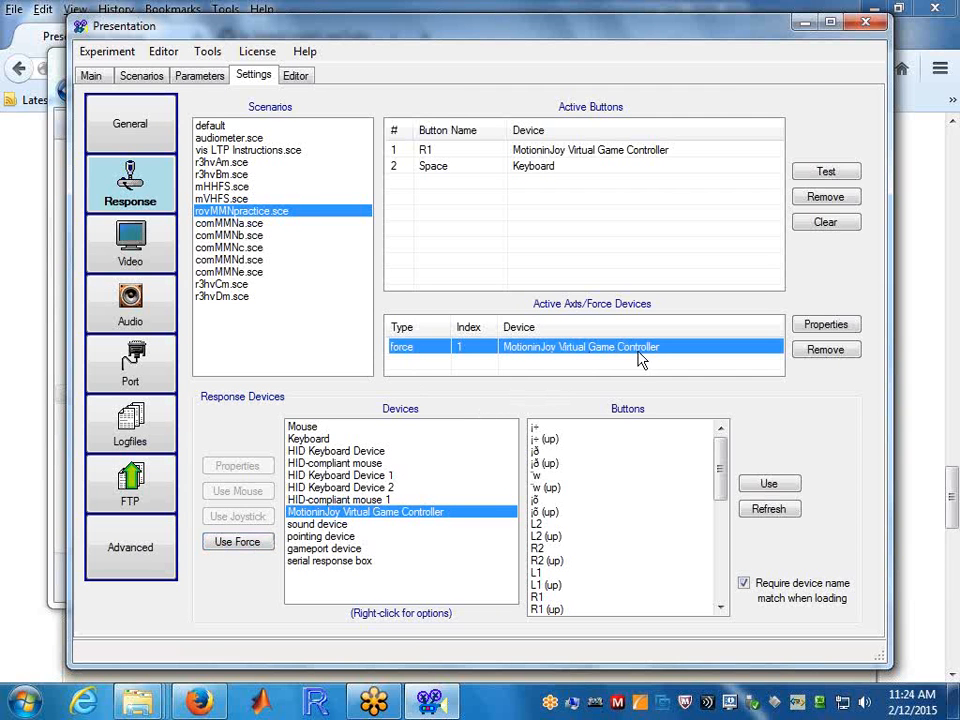
pyautogui.click(250, 223)
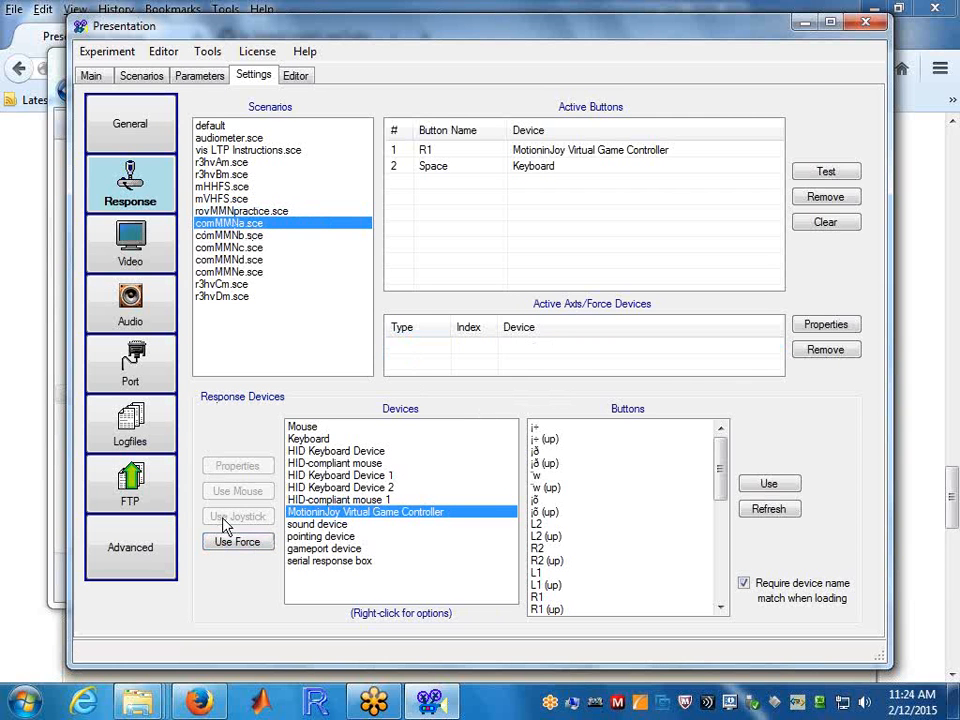
pyautogui.click(230, 548)
pyautogui.click(229, 235)
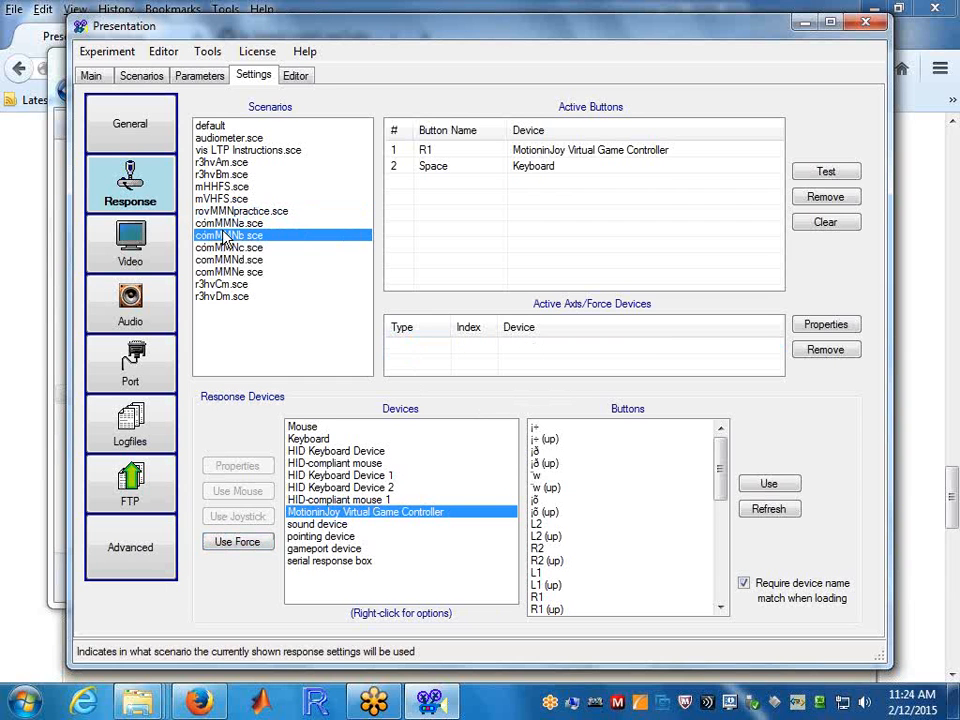
pyautogui.click(237, 541)
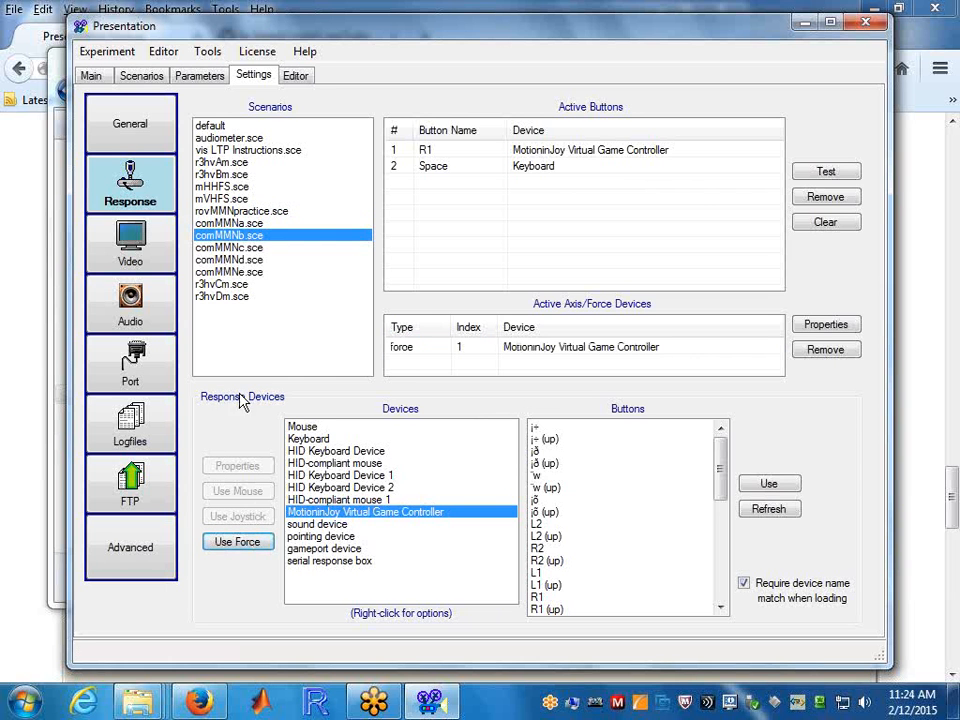
# Add the MotioninJoy Virtual Game Controller as a force device for comMMNc.sce, comMMNd.sce and comMMNe.sce.
pyautogui.click(240, 247)
pyautogui.click(231, 540)
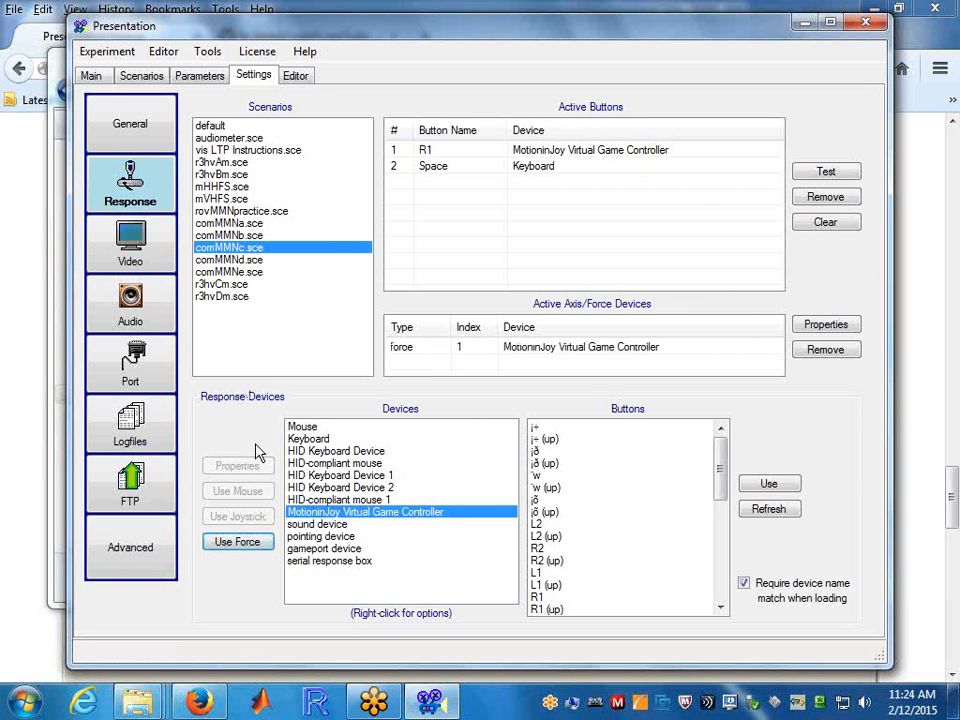
pyautogui.click(252, 260)
pyautogui.click(237, 541)
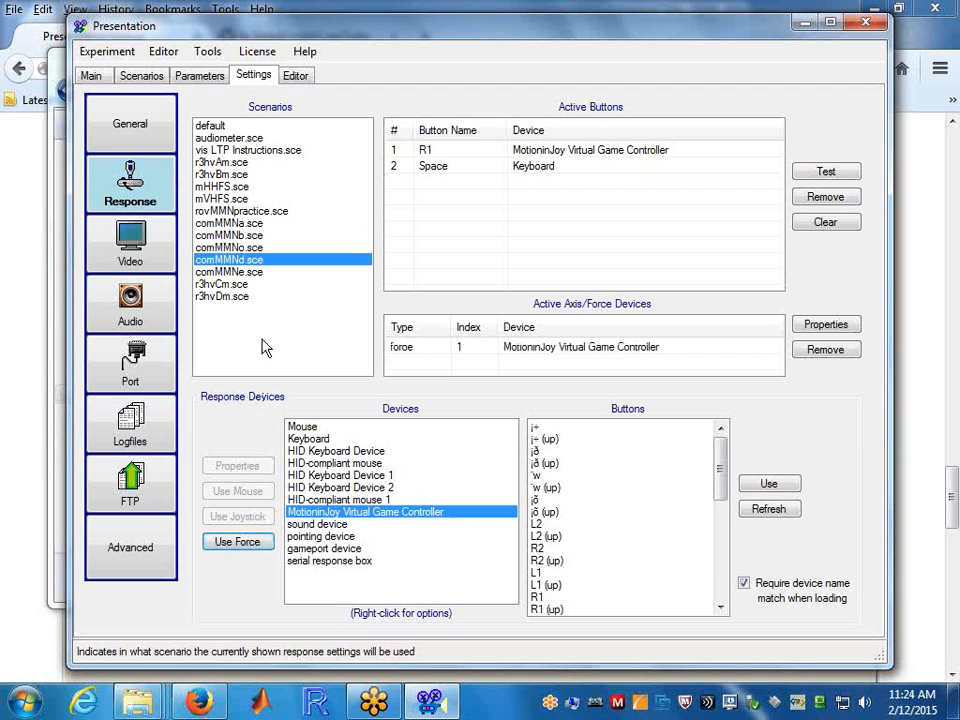
pyautogui.click(257, 274)
pyautogui.click(262, 543)
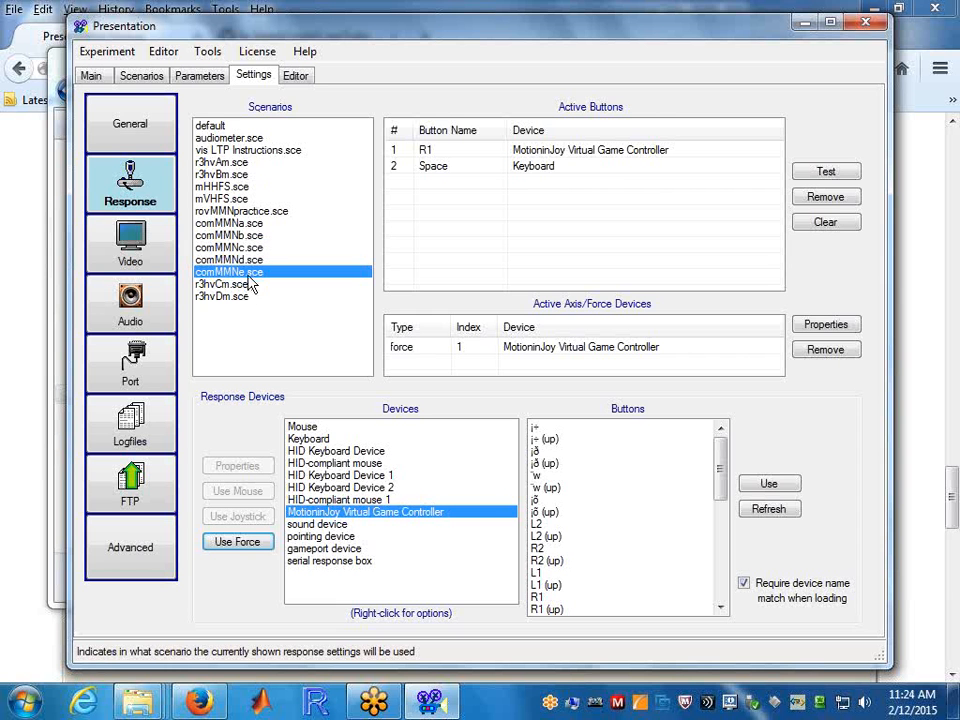
# Close Presentation without saving the experiment and reopen mcom LTP RAP.exp from the LTP RAP 3.0napls folder.
pyautogui.click(876, 22)
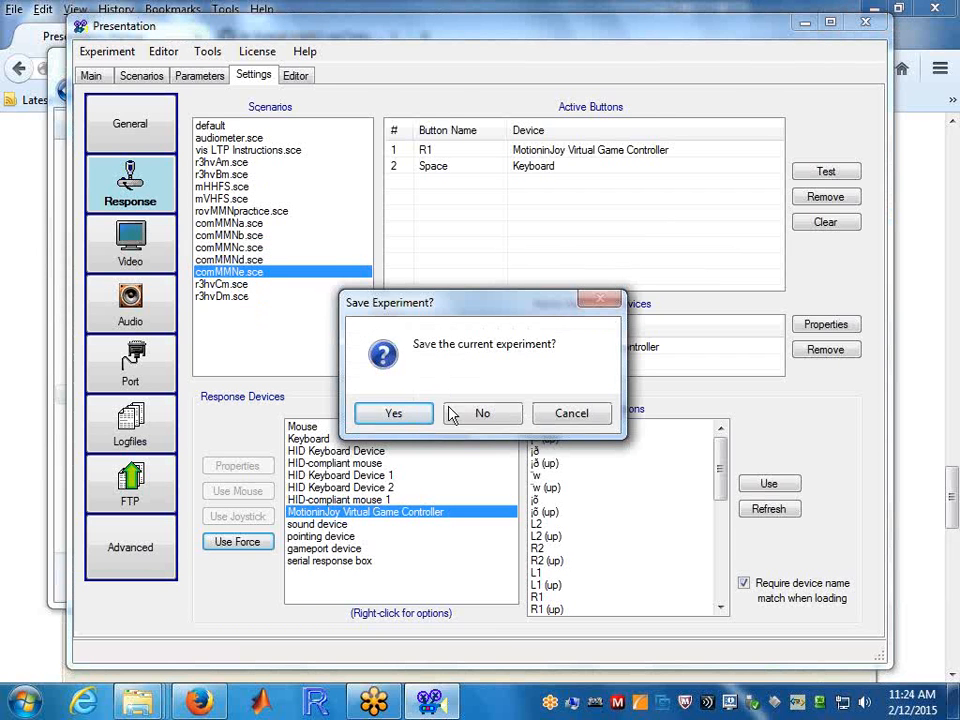
pyautogui.click(484, 414)
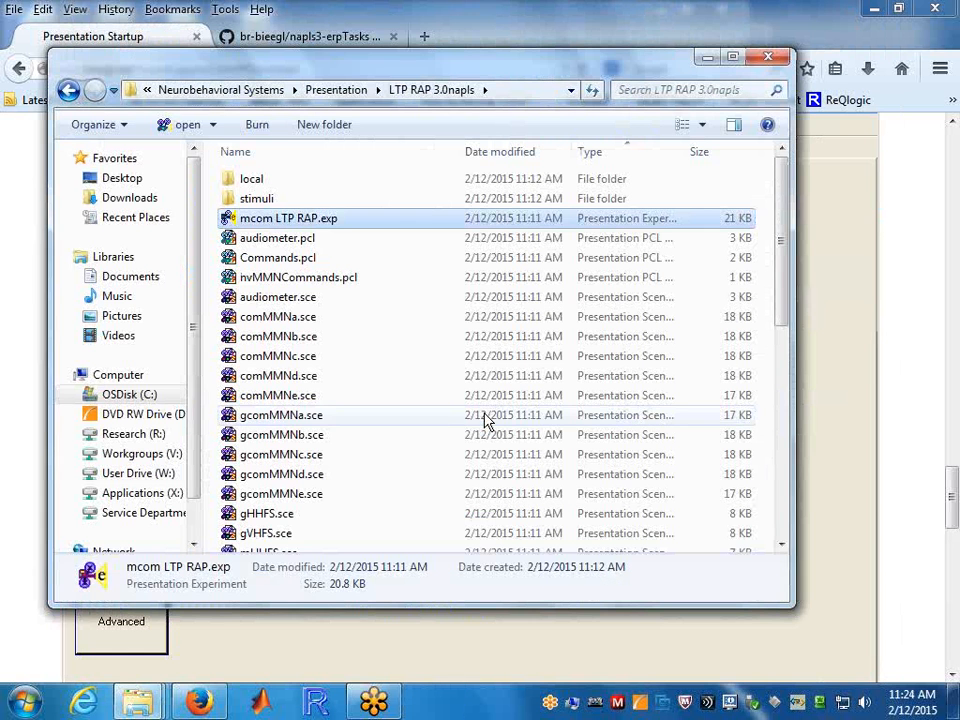
pyautogui.doubleClick(296, 224)
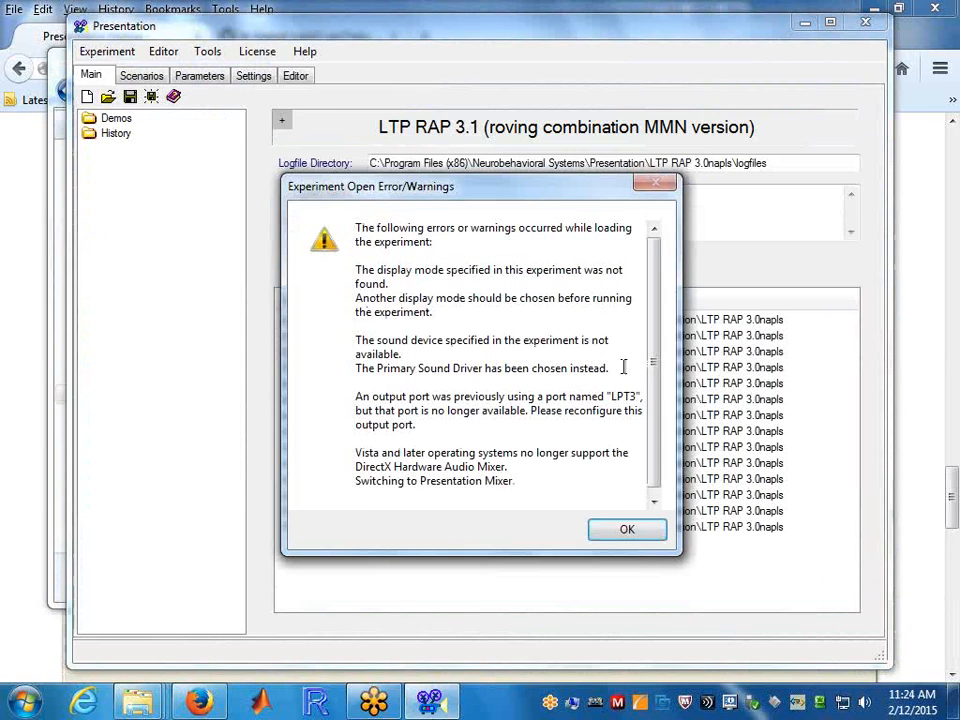
# Read through the warnings raised while loading the experiment and dismiss them.
pyautogui.scroll(-1, 659, 378)
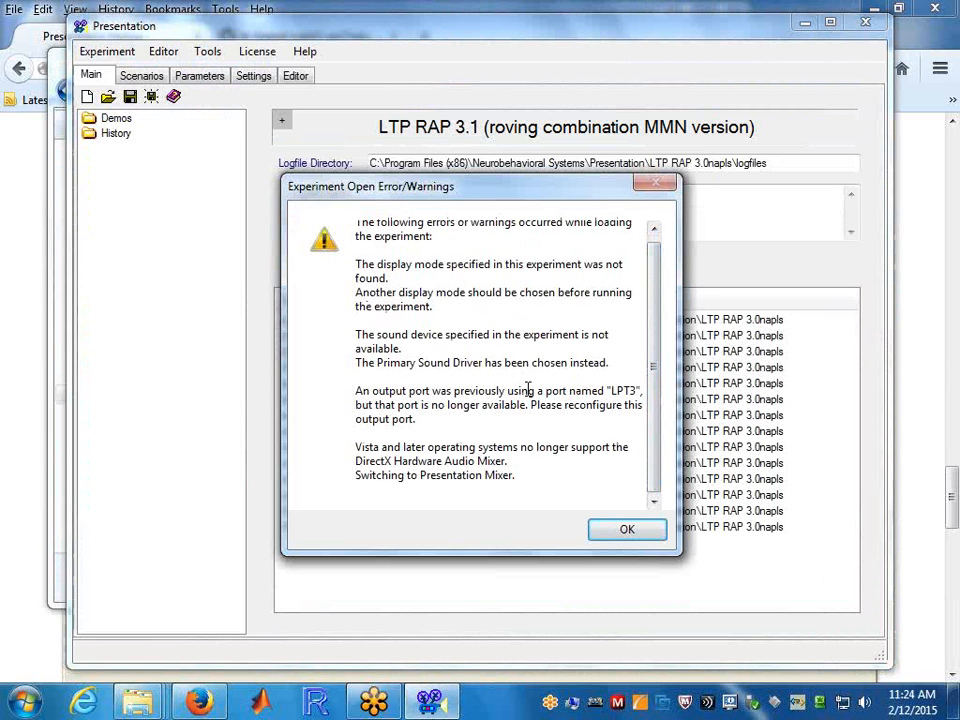
pyautogui.scroll(1, 658, 294)
pyautogui.scroll(-1, 664, 343)
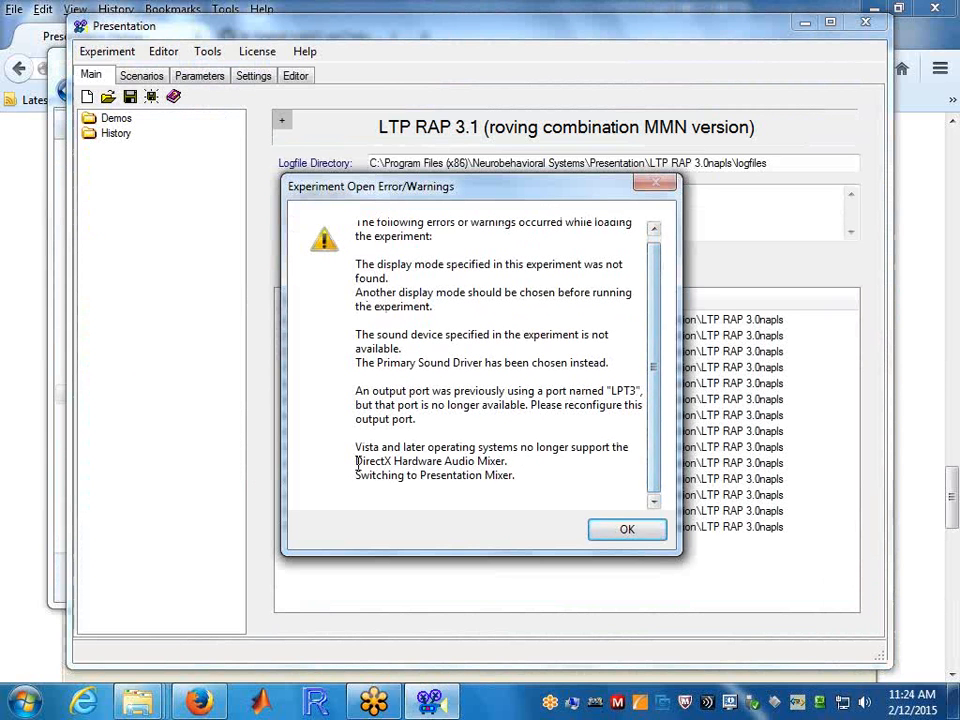
pyautogui.click(621, 532)
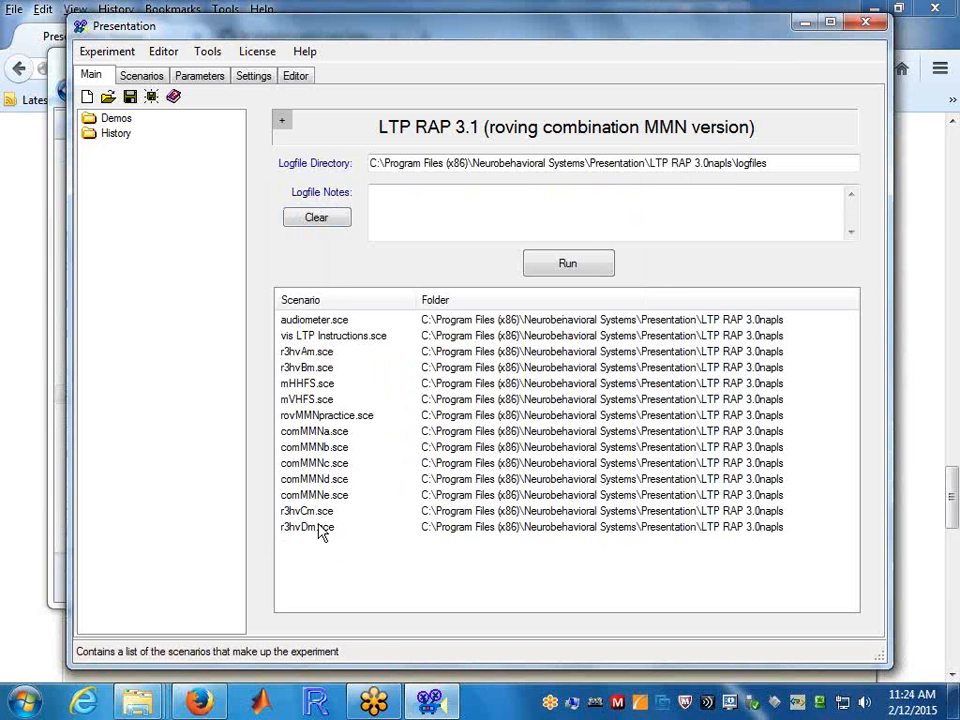
# Check the controller's driver status in the MotioninJoy Gamepad tool and return to Presentation.
pyautogui.doubleClick(593, 703)
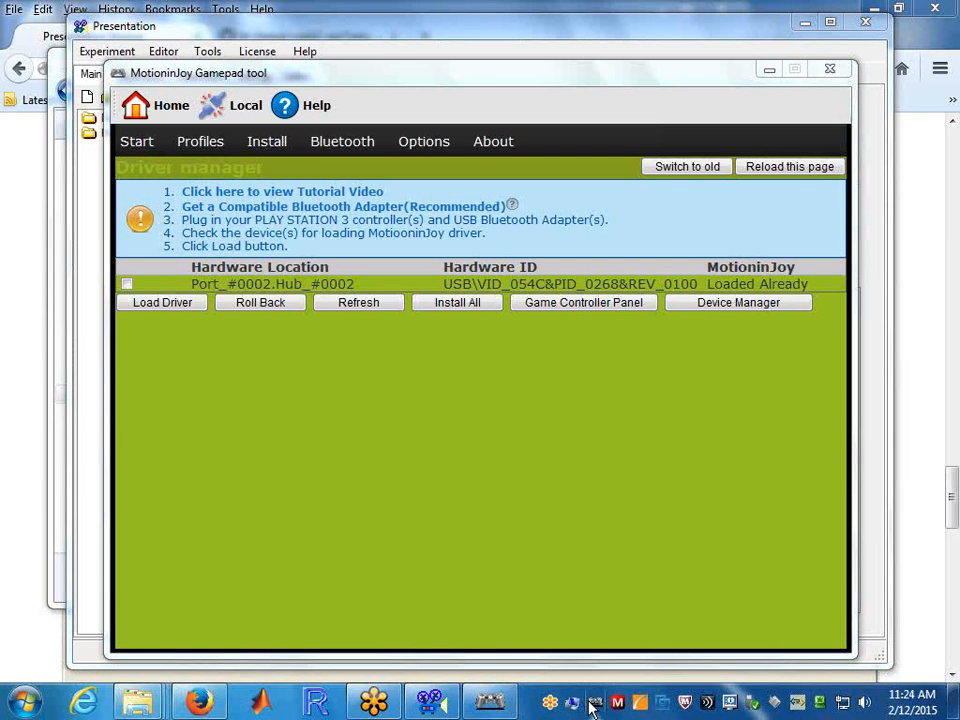
pyautogui.click(243, 288)
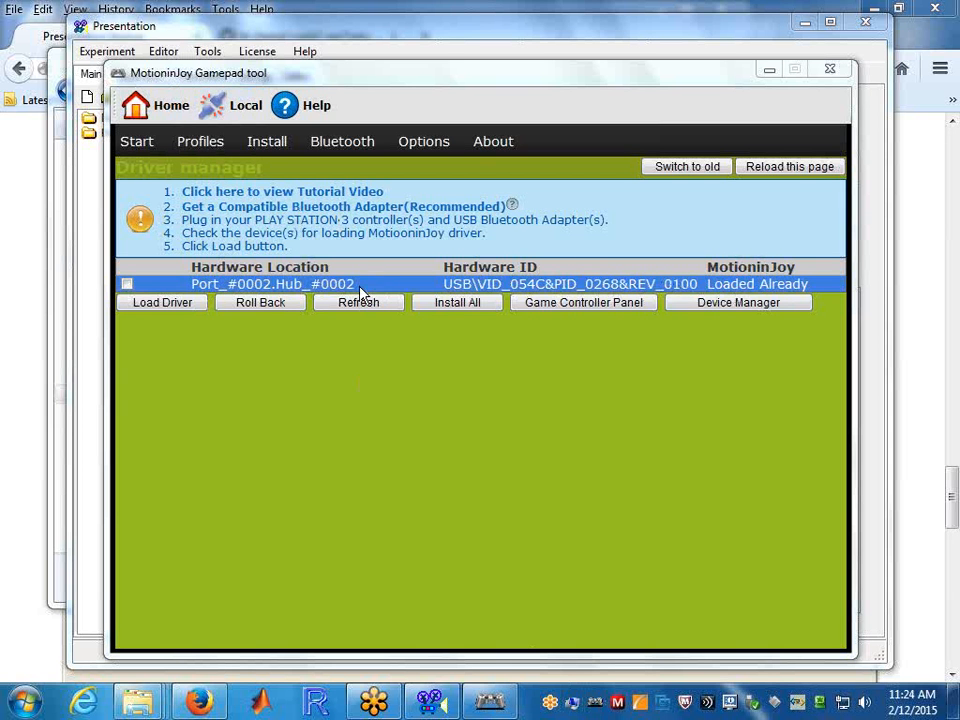
pyautogui.click(355, 37)
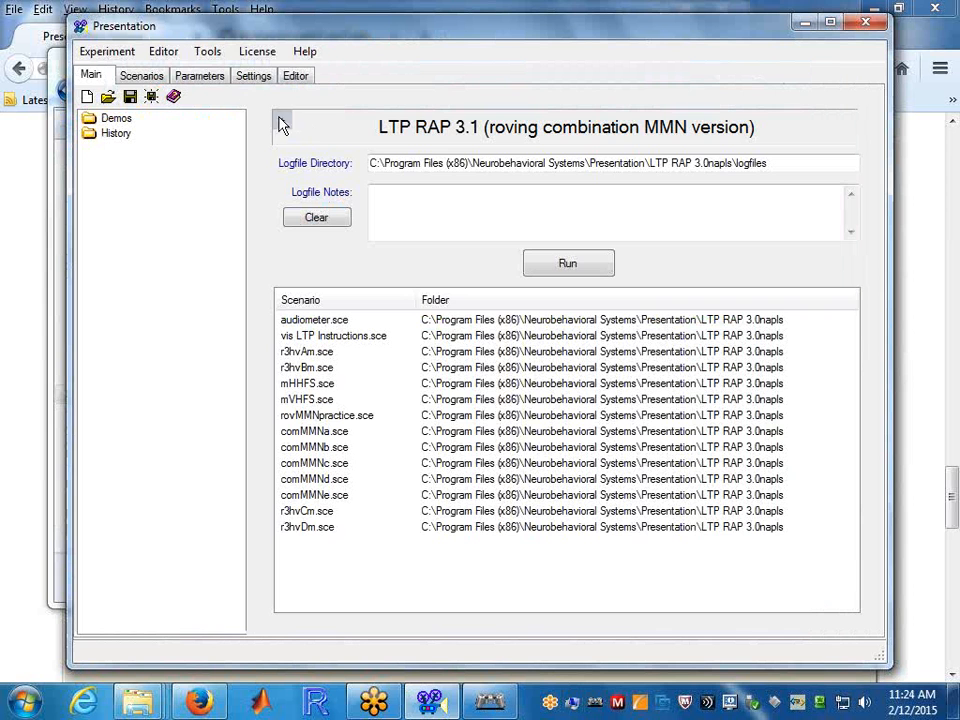
# Review the active response buttons and force devices of the scenarios, from audiometer.sce through rovMMNpractice.sce.
pyautogui.click(253, 80)
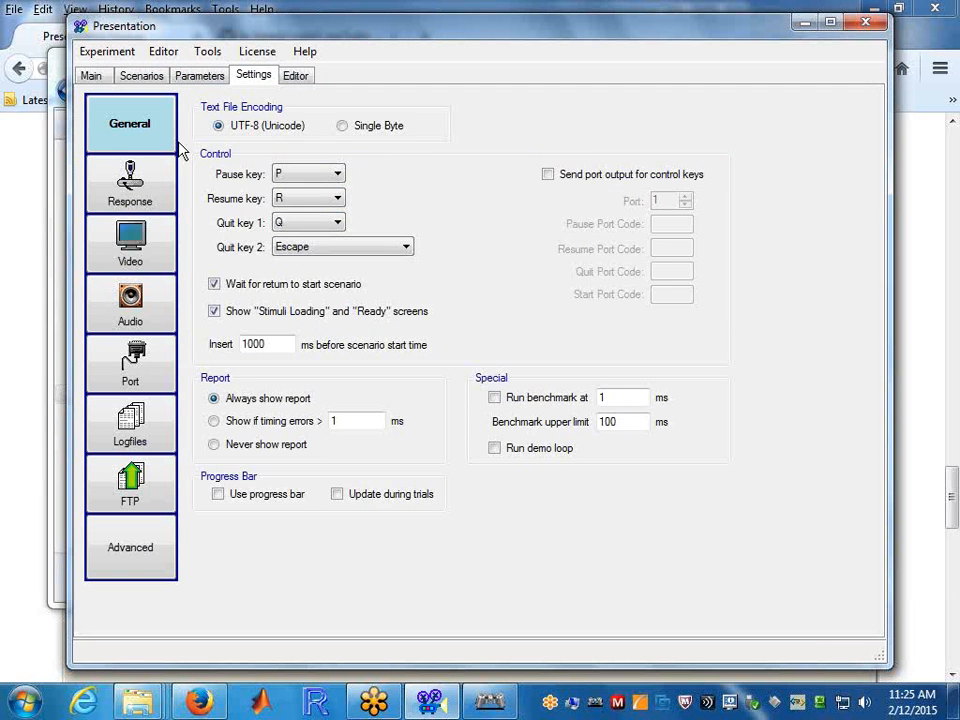
pyautogui.click(156, 188)
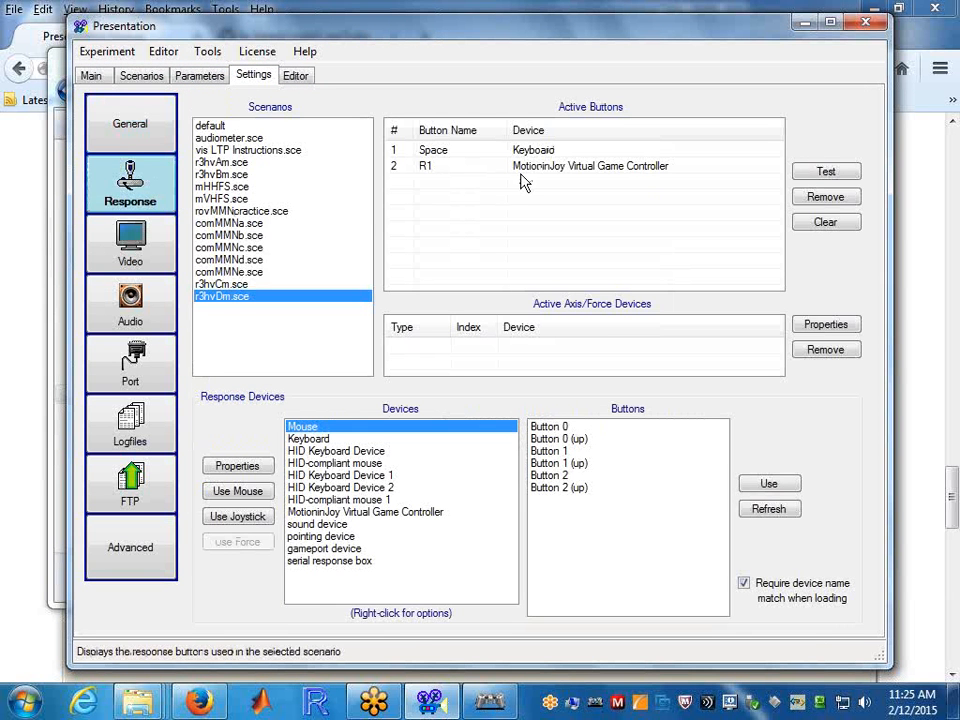
pyautogui.click(238, 224)
pyautogui.click(238, 199)
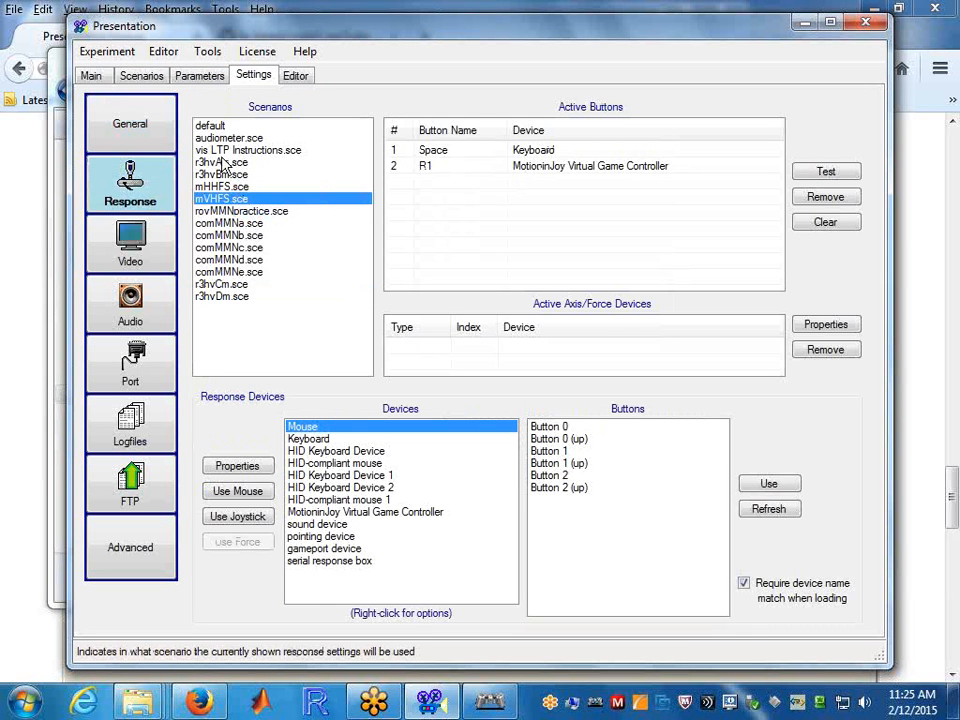
pyautogui.click(228, 139)
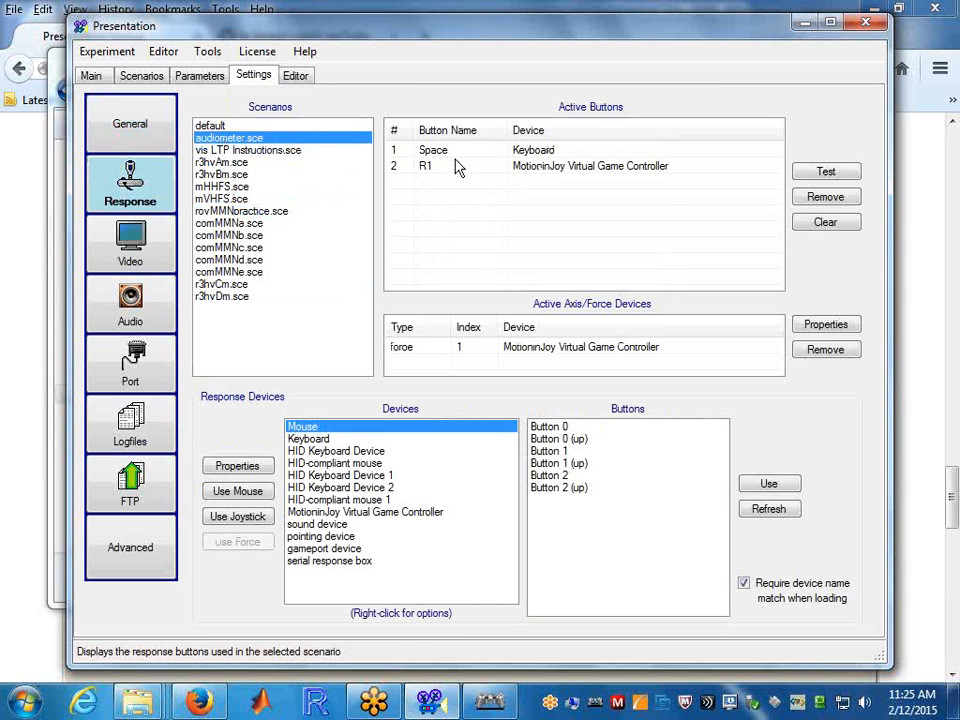
pyautogui.click(228, 150)
pyautogui.click(228, 163)
pyautogui.click(230, 175)
pyautogui.click(230, 187)
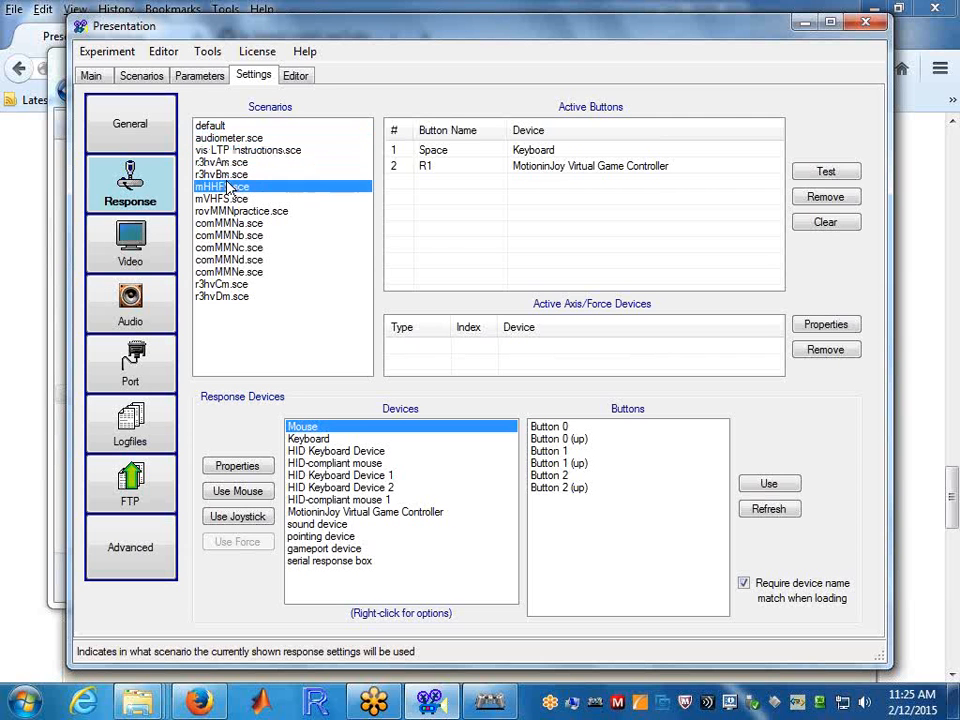
pyautogui.click(231, 199)
pyautogui.click(232, 212)
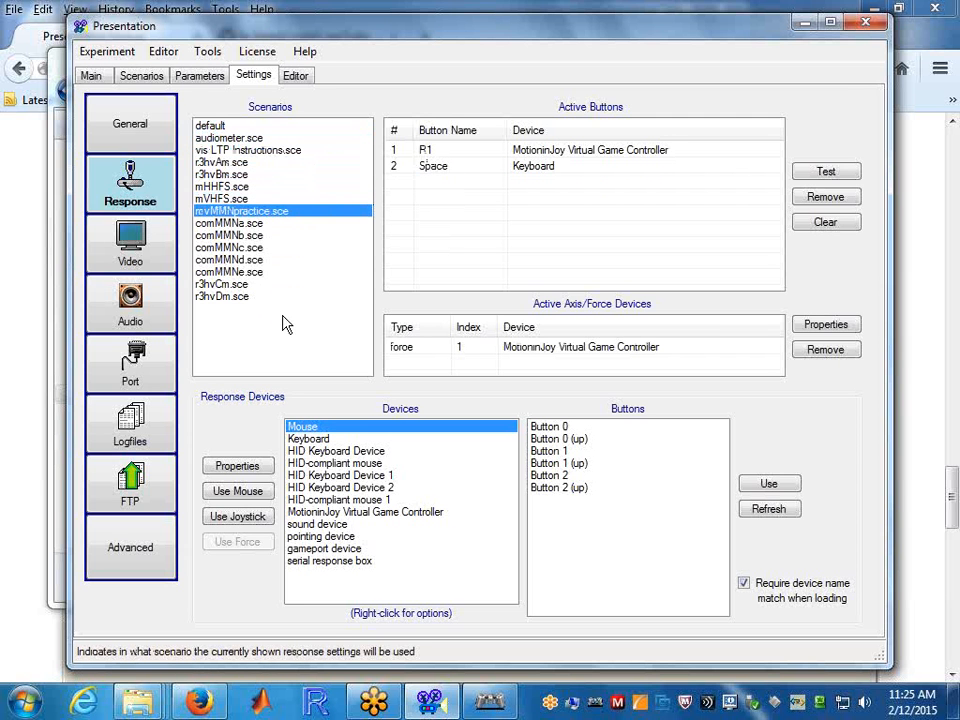
# Close Presentation and the MotioninJoy Gamepad tool.
pyautogui.click(866, 24)
pyautogui.click(830, 70)
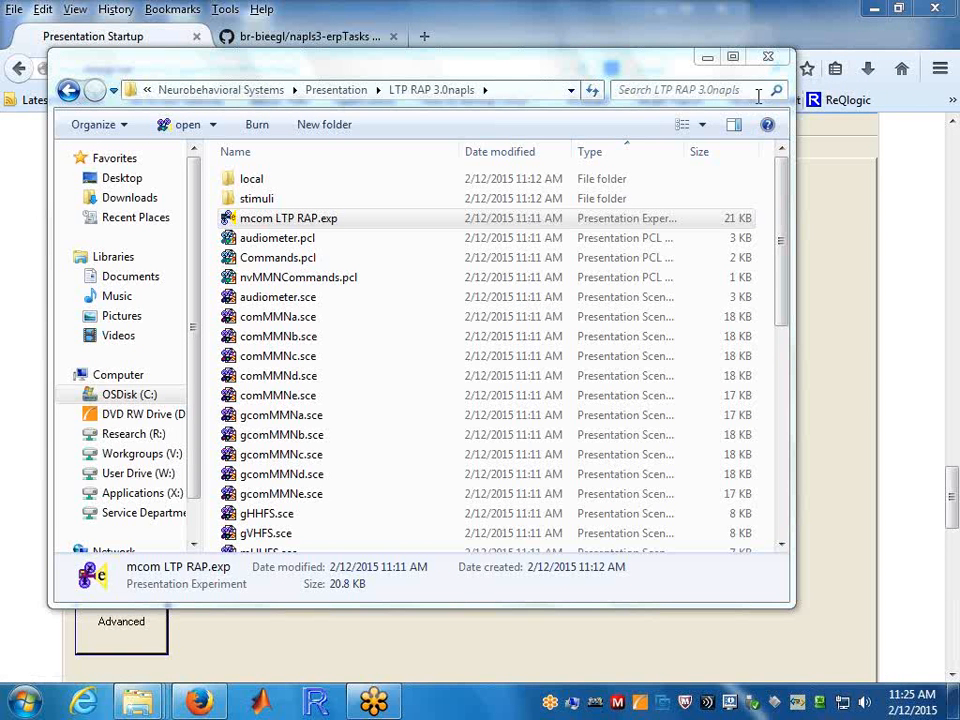
pyautogui.click(290, 222)
# Move the LTP RAP 3.0napls folder window aside and show the napls3-erpTasks GitHub page in Firefox.
pyautogui.moveTo(727, 47); pyautogui.dragTo(930, 18)
pyautogui.moveTo(452, 25); pyautogui.dragTo(958, 25)
pyautogui.click(394, 13)
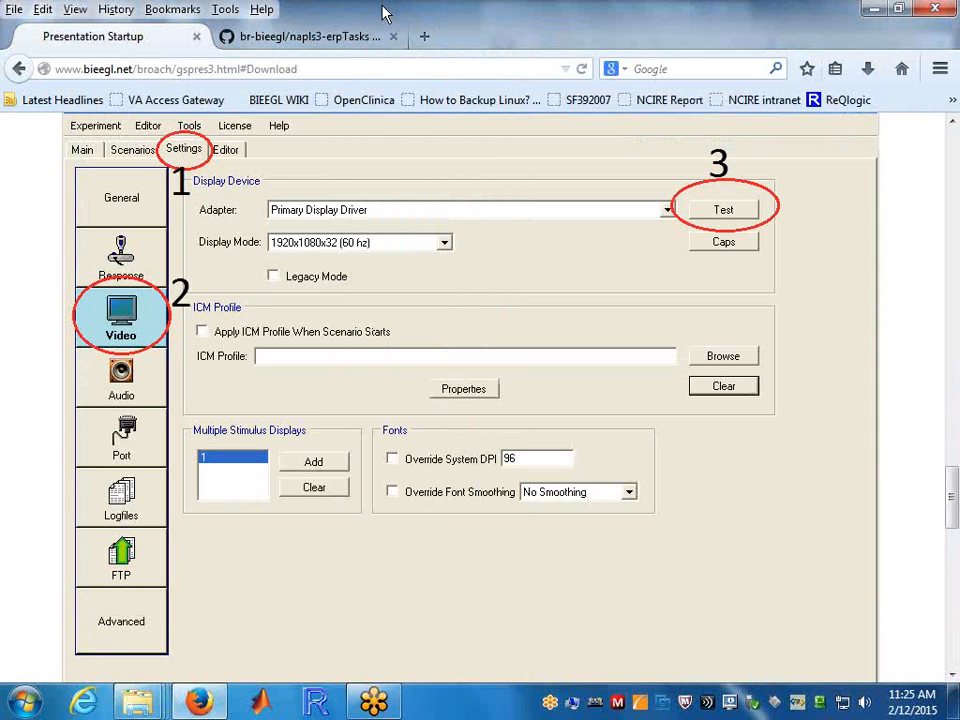
pyautogui.click(346, 46)
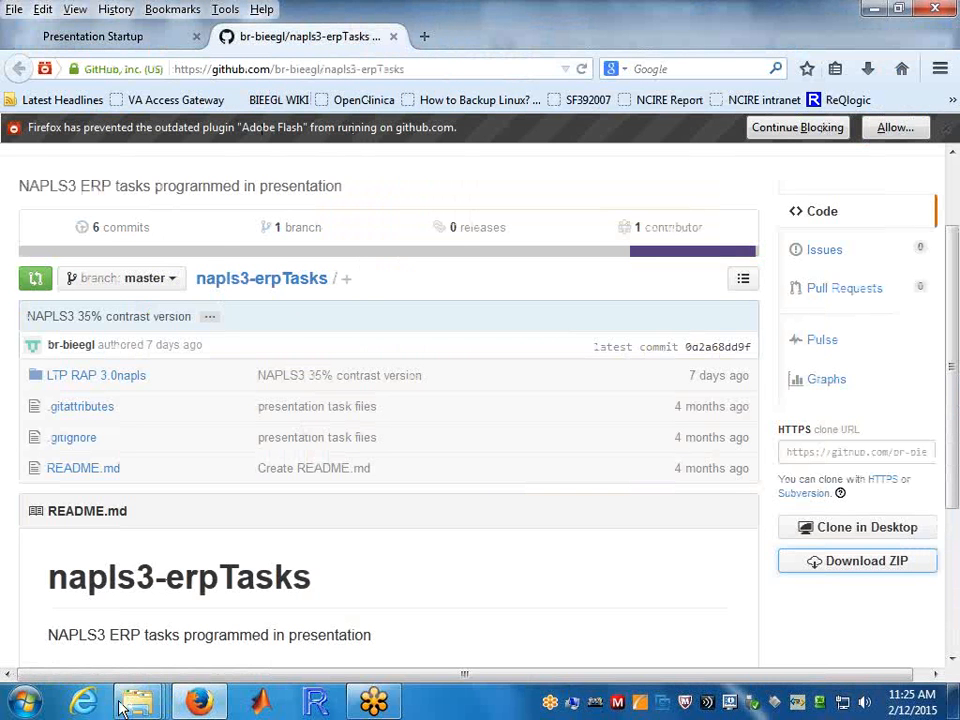
# Delete the extracted napls3-erpTasks-master folder from the Downloads folder.
pyautogui.moveTo(159, 708)
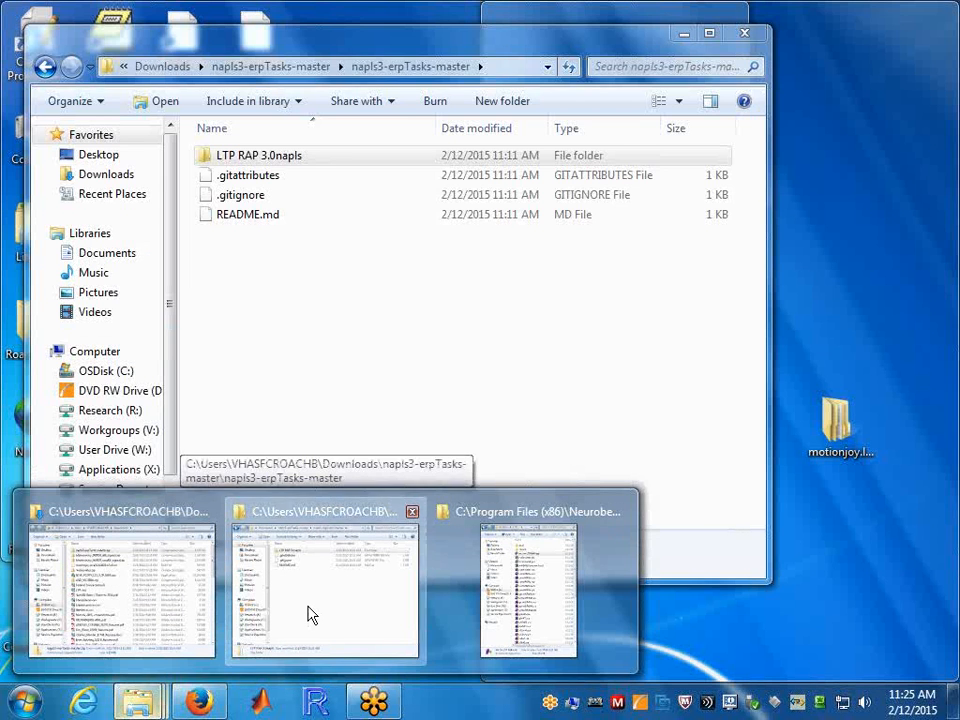
pyautogui.click(311, 615)
pyautogui.click(158, 66)
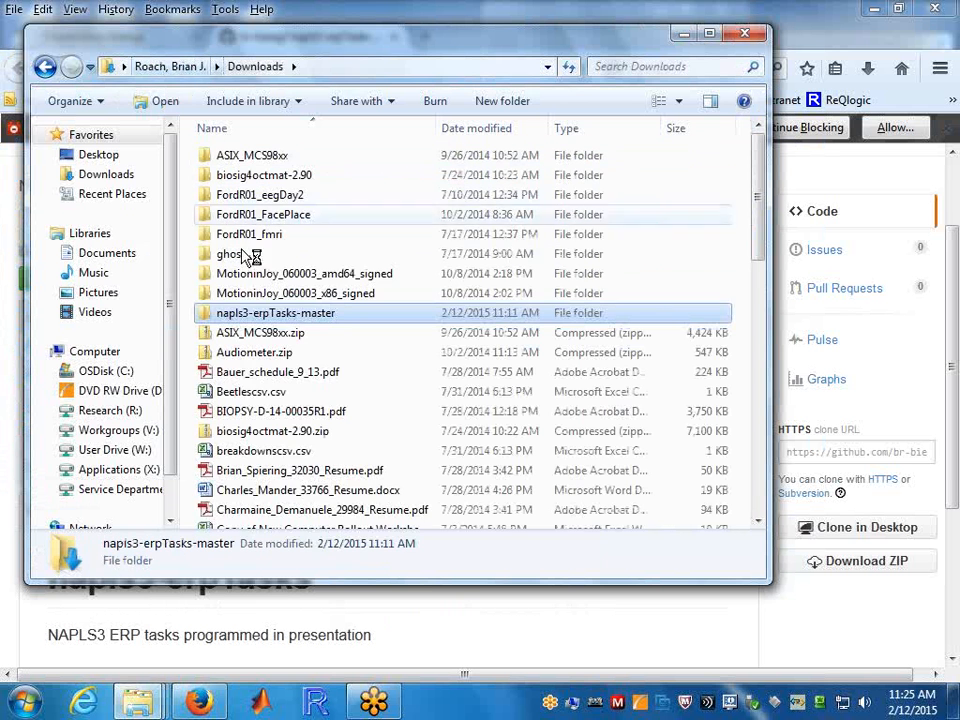
pyautogui.rightClick(253, 316)
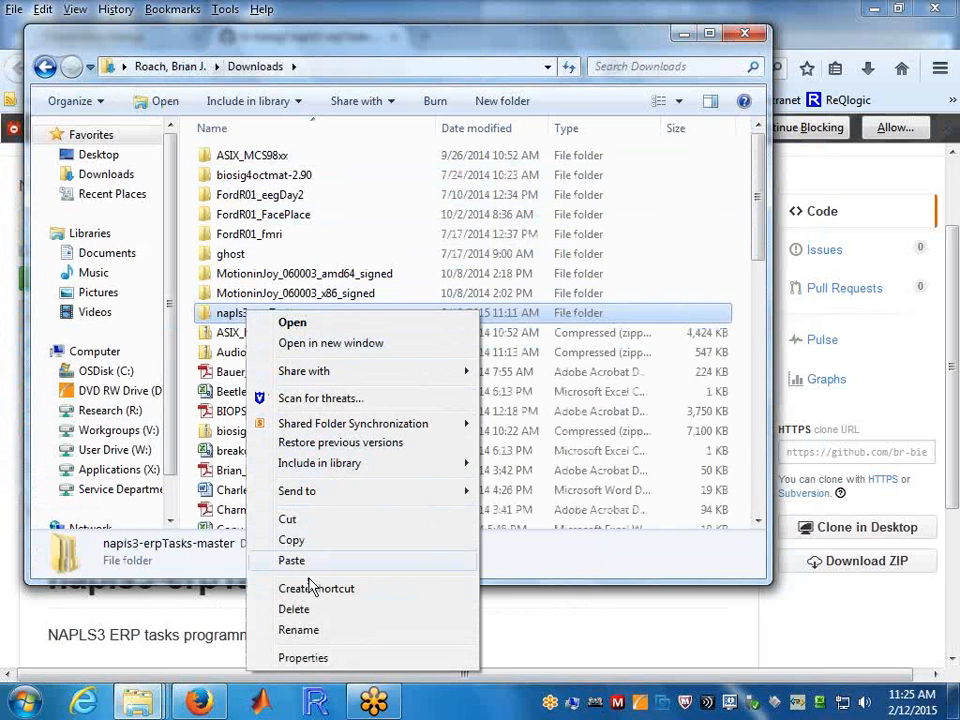
pyautogui.click(316, 609)
pyautogui.click(540, 437)
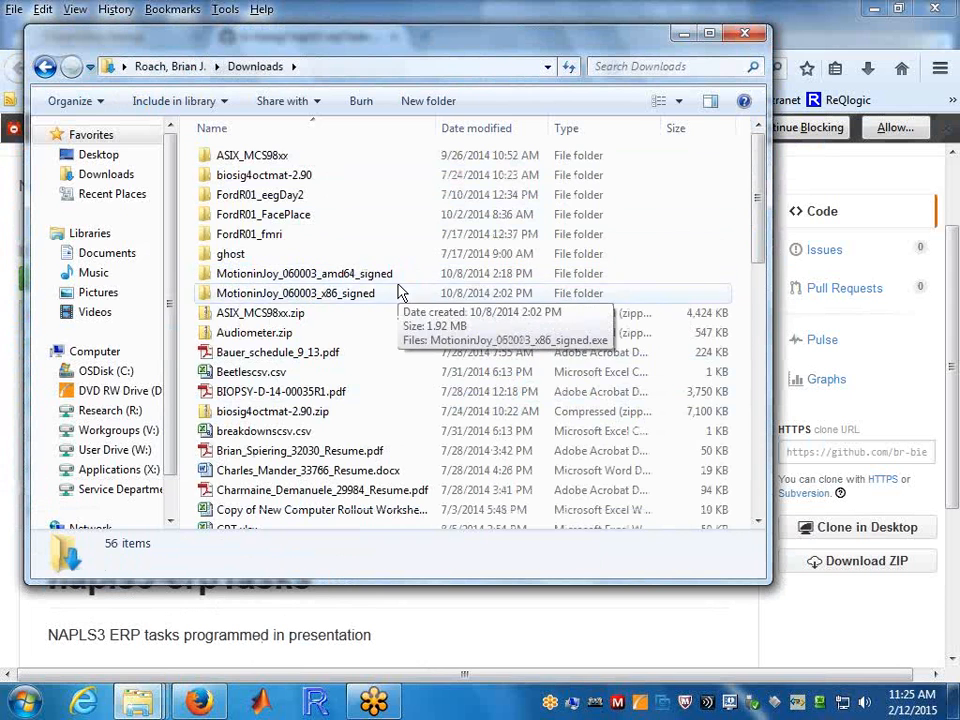
# Delete the archive napls3-erpTasks-master.zip from the Downloads folder.
pyautogui.scroll(-2, 398, 287)
pyautogui.scroll(-11, 398, 287)
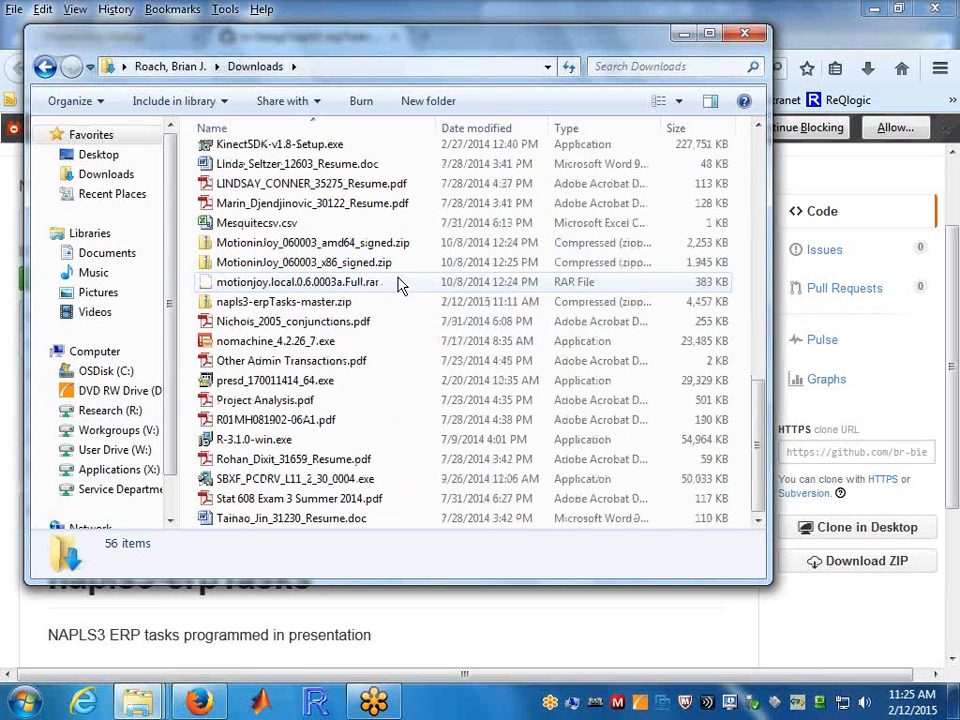
pyautogui.click(330, 305)
pyautogui.rightClick(329, 306)
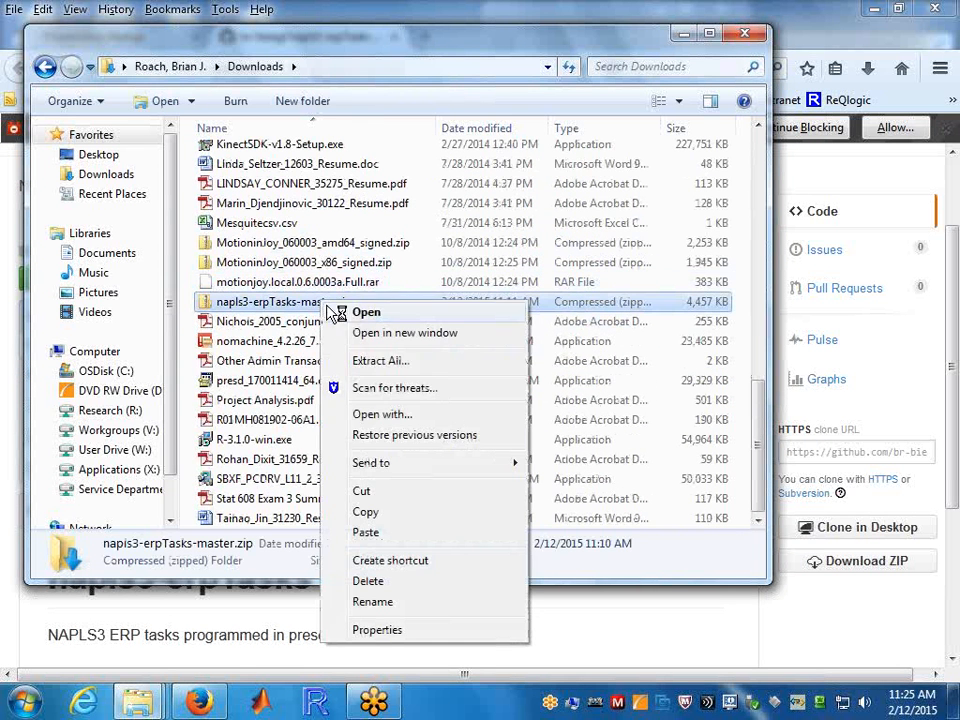
pyautogui.click(400, 581)
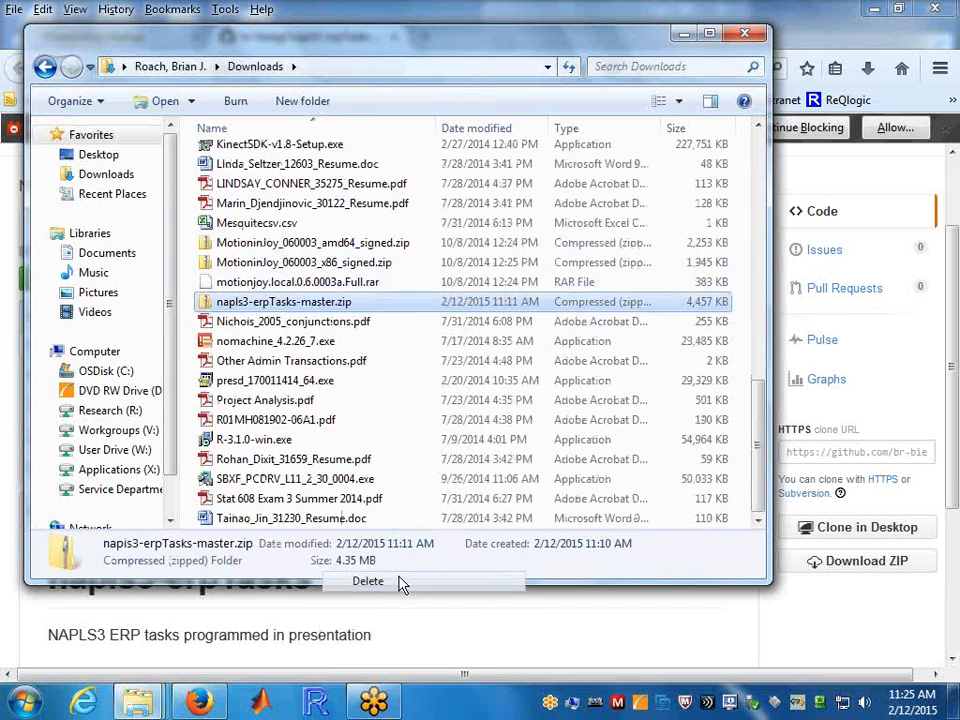
pyautogui.click(555, 427)
# Download the napls3-erpTasks repository as a ZIP file from its GitHub page in Firefox and check the download's progress.
pyautogui.click(680, 622)
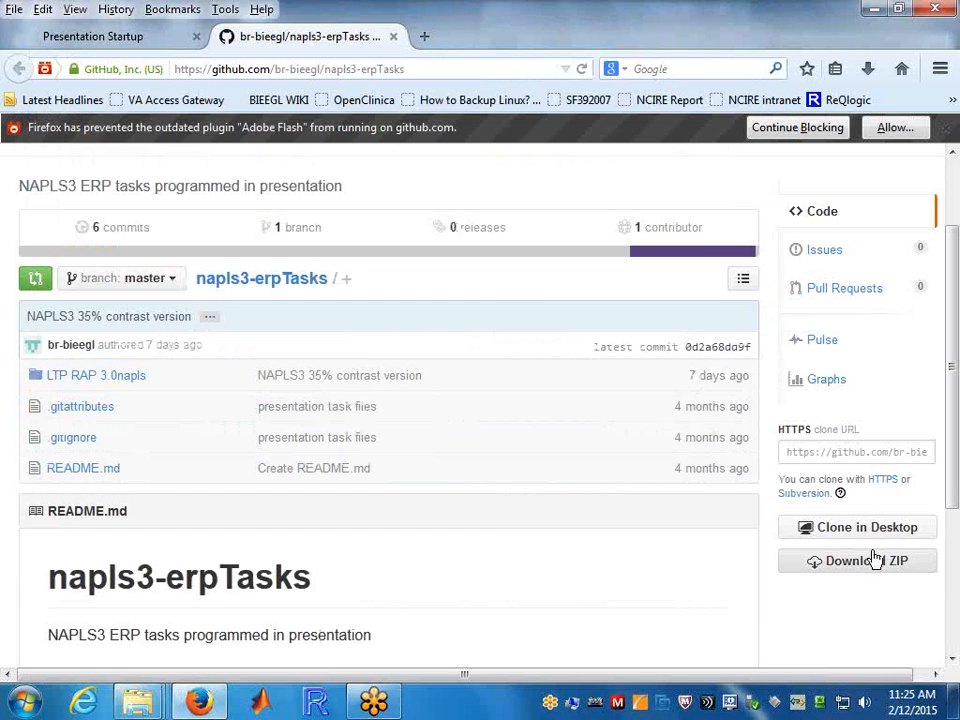
pyautogui.click(887, 566)
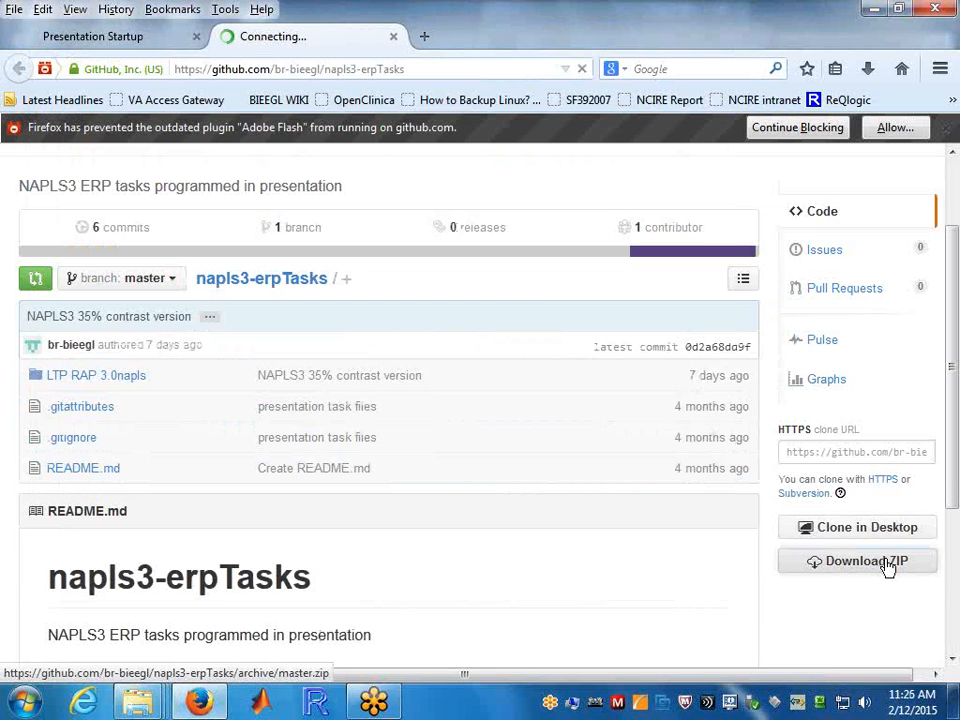
pyautogui.click(366, 567)
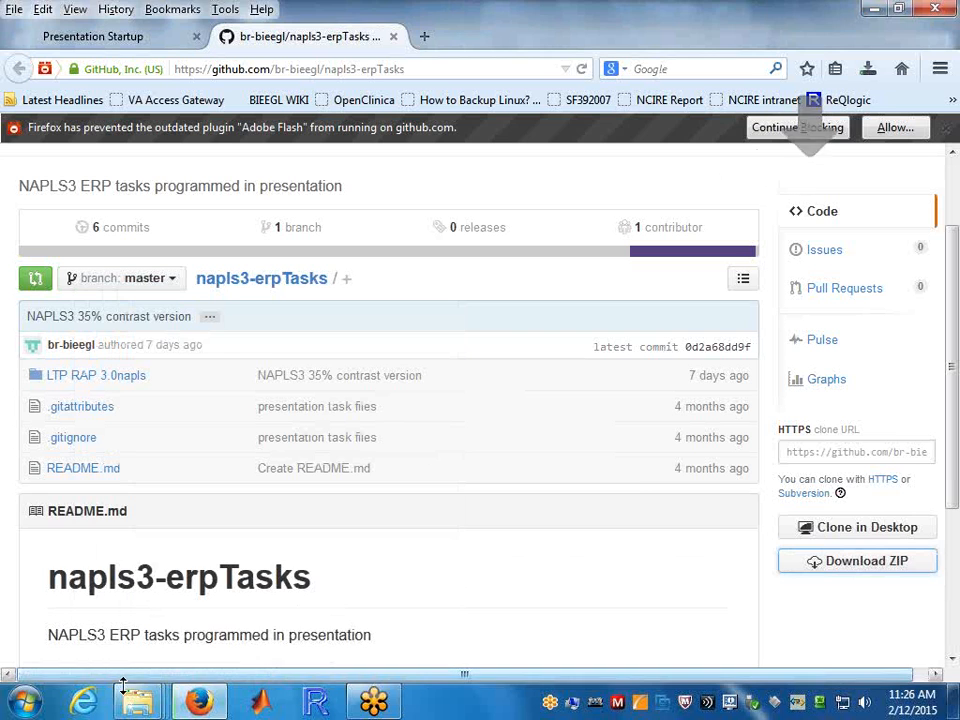
pyautogui.moveTo(132, 698)
pyautogui.click(515, 580)
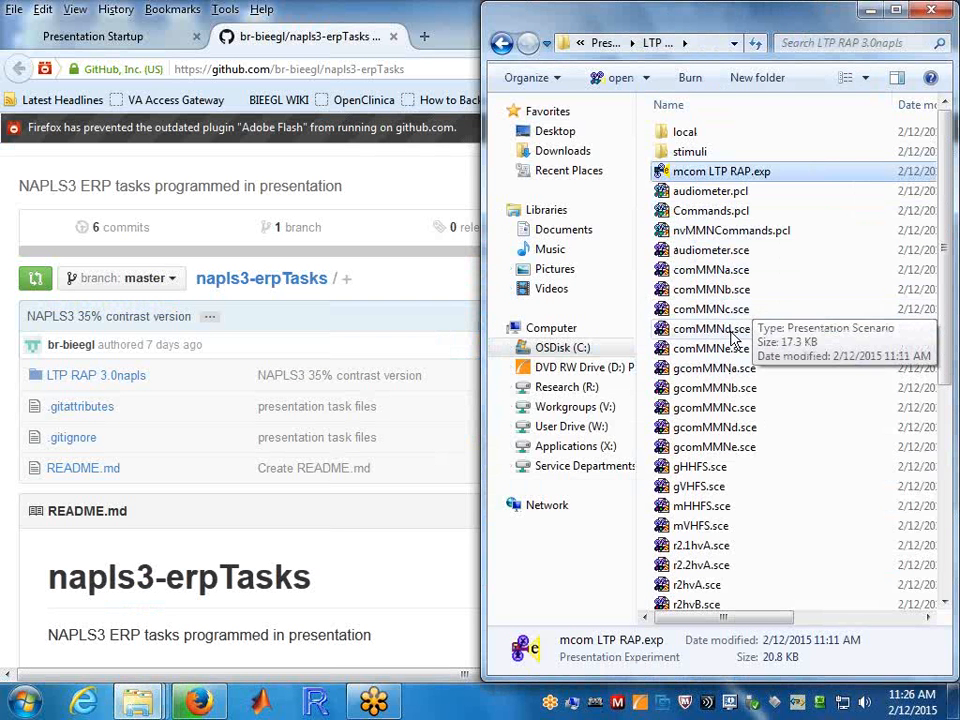
pyautogui.click(203, 703)
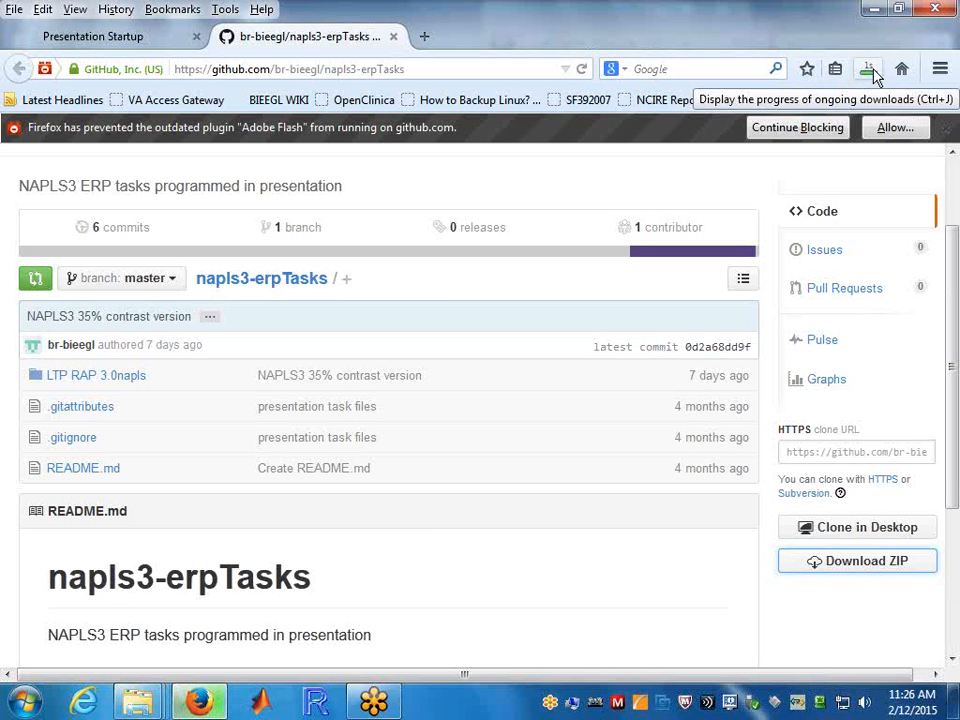
# Dock the Downloads folder window on one half of the screen and extract napls3-erpTasks-master.zip to the default napls3-erpTasks-master folder.
pyautogui.moveTo(147, 690)
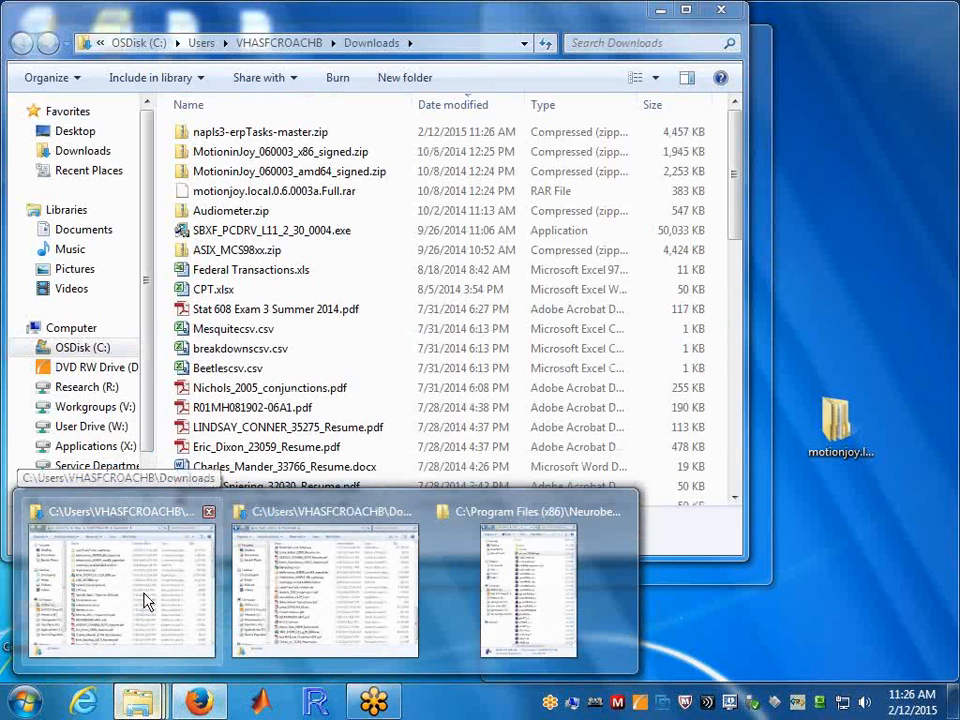
pyautogui.click(143, 600)
pyautogui.press('super+Left')
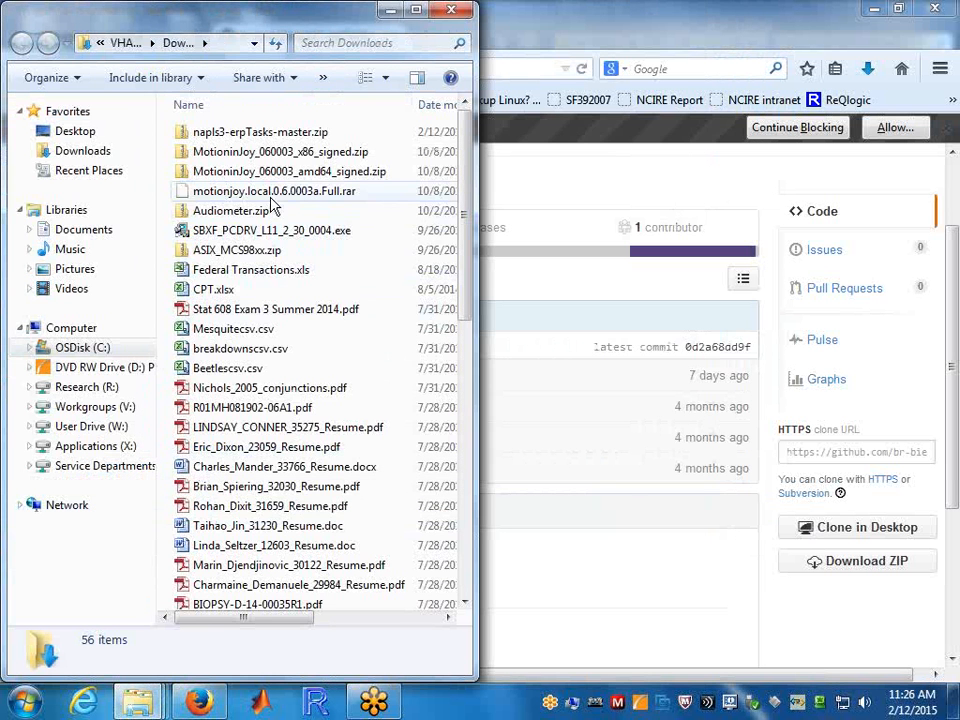
pyautogui.rightClick(296, 132)
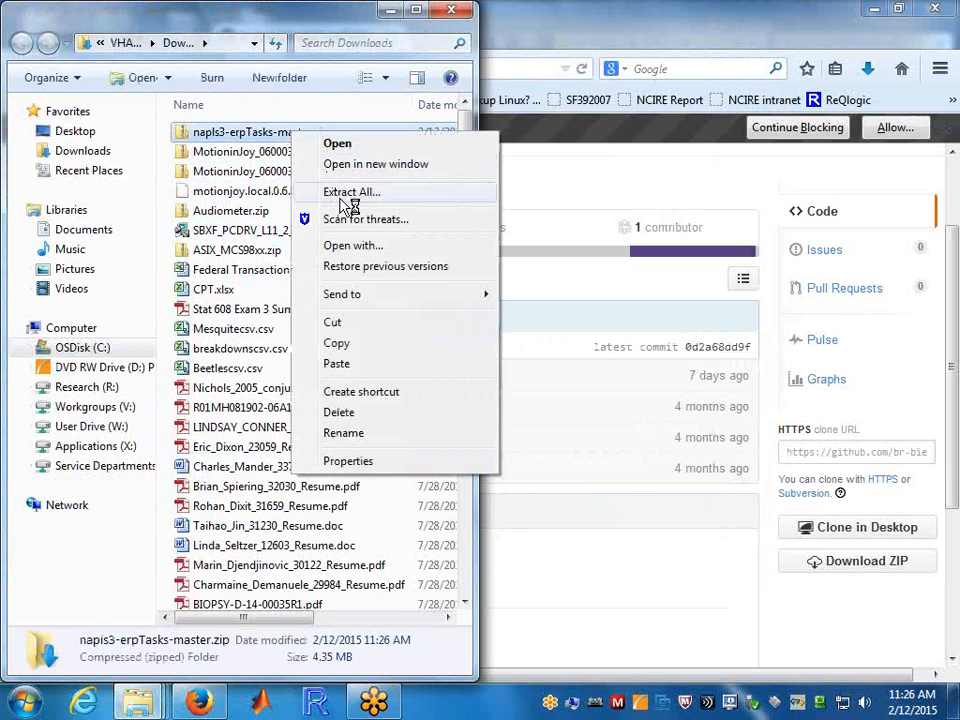
pyautogui.click(348, 192)
pyautogui.click(654, 530)
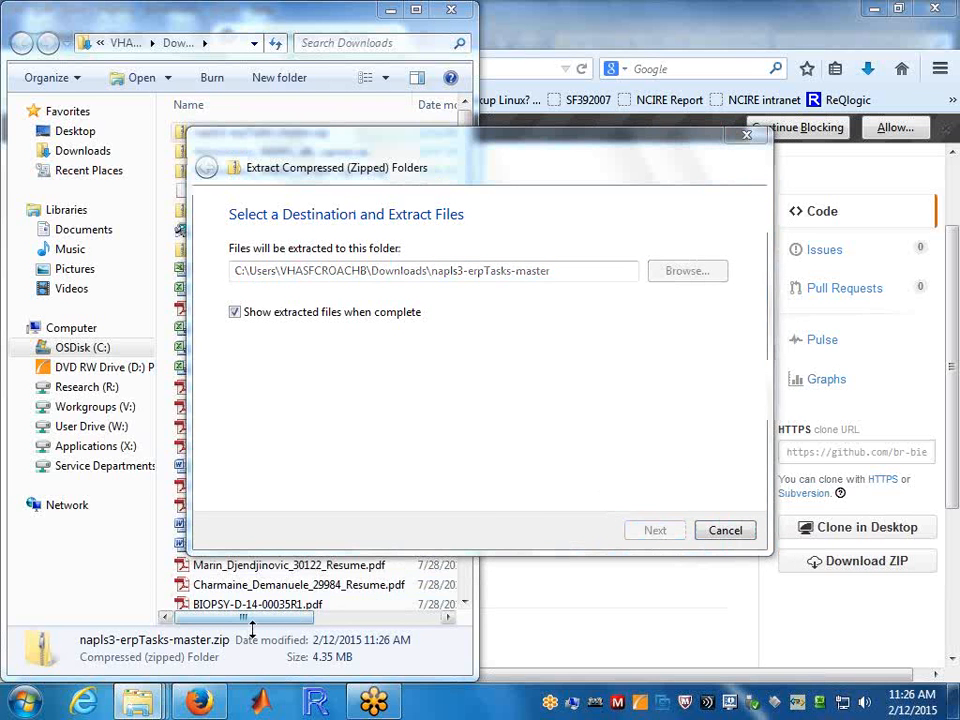
# Bring Presentation's installed LTP RAP 3.0napls folder window to the front and move the extraction progress window aside.
pyautogui.moveTo(157, 705)
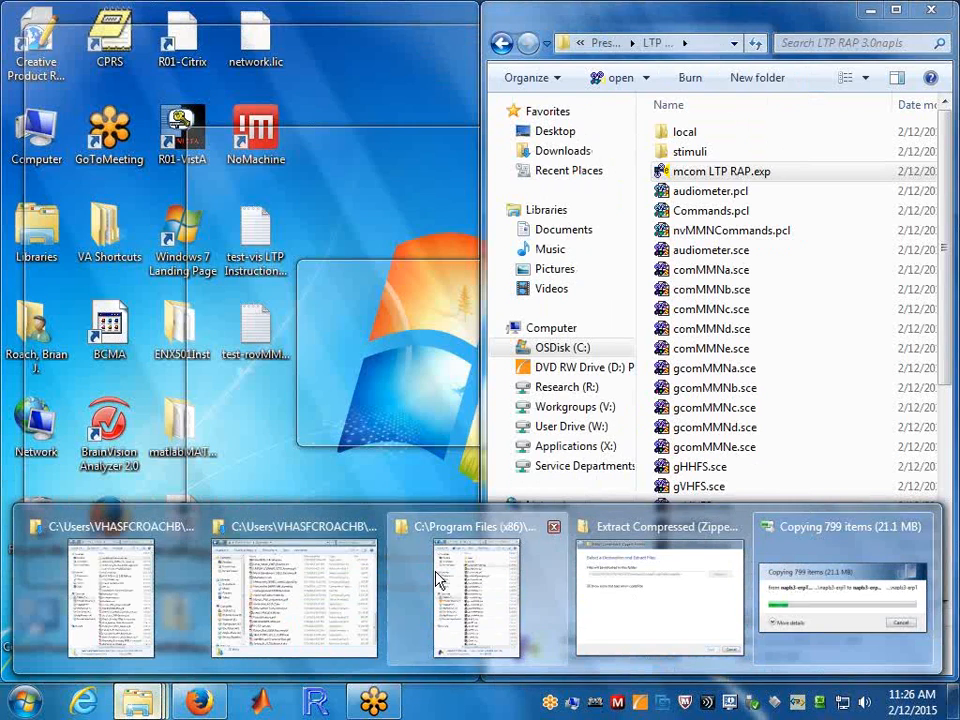
pyautogui.click(437, 580)
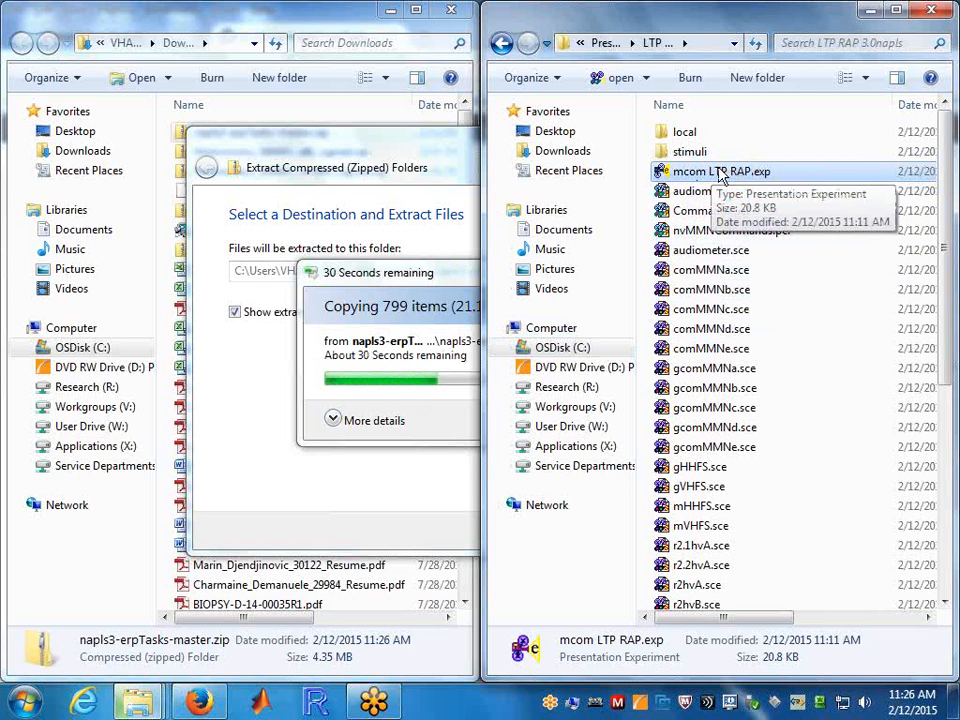
pyautogui.moveTo(413, 286); pyautogui.dragTo(335, 305)
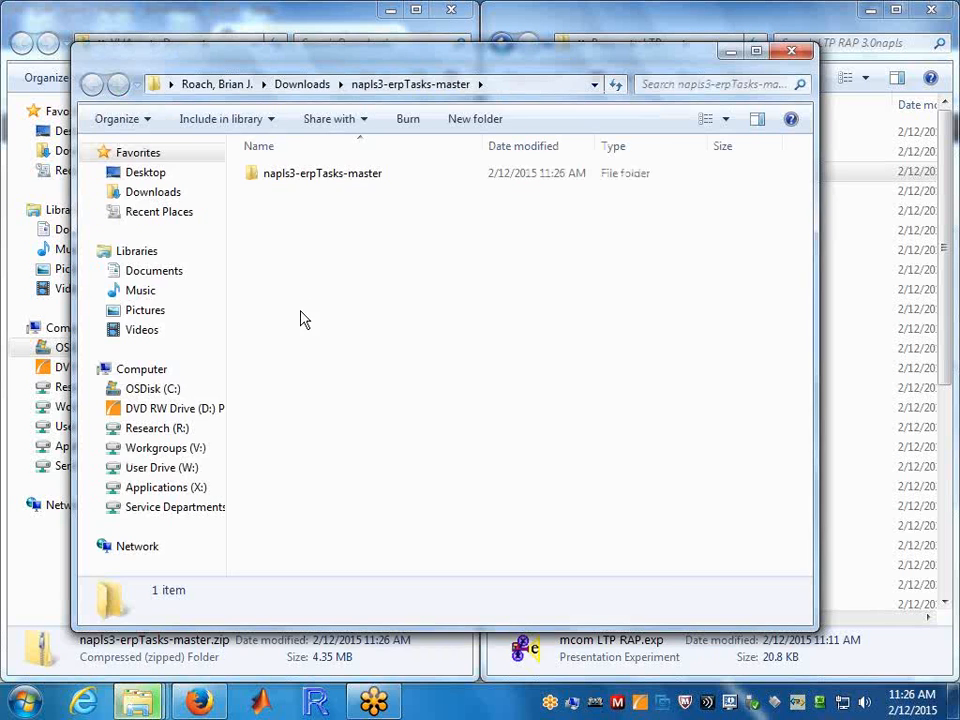
# Dock the extracted folder beside the installed one, open its inner LTP RAP 3.0napls folder and sort the files by type.
pyautogui.press('super+Left')
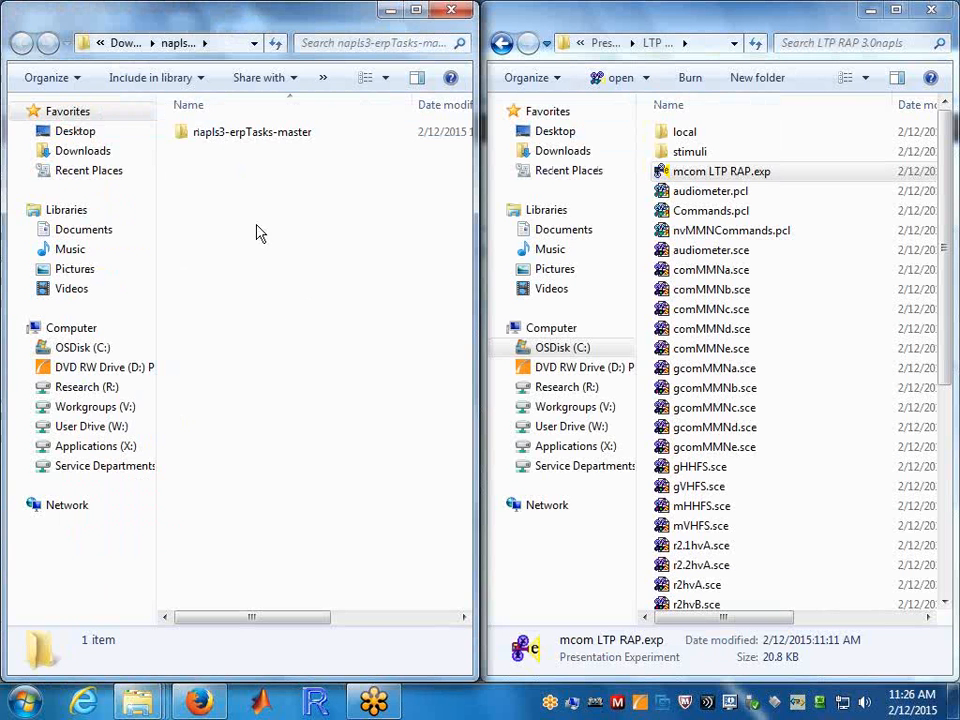
pyautogui.doubleClick(242, 134)
pyautogui.doubleClick(250, 137)
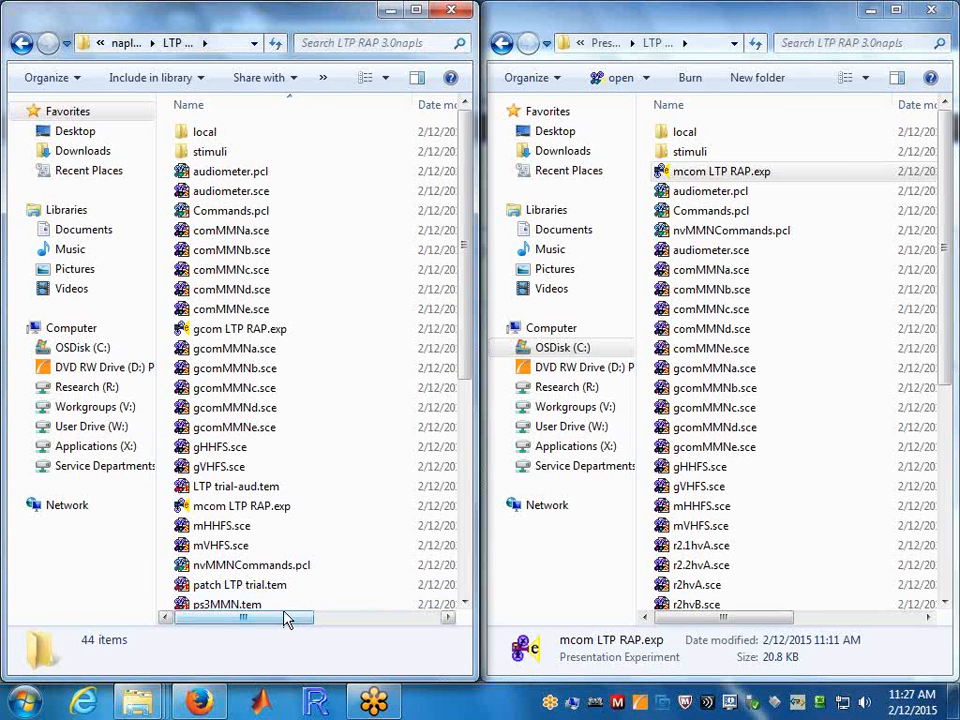
pyautogui.moveTo(284, 618); pyautogui.dragTo(398, 608)
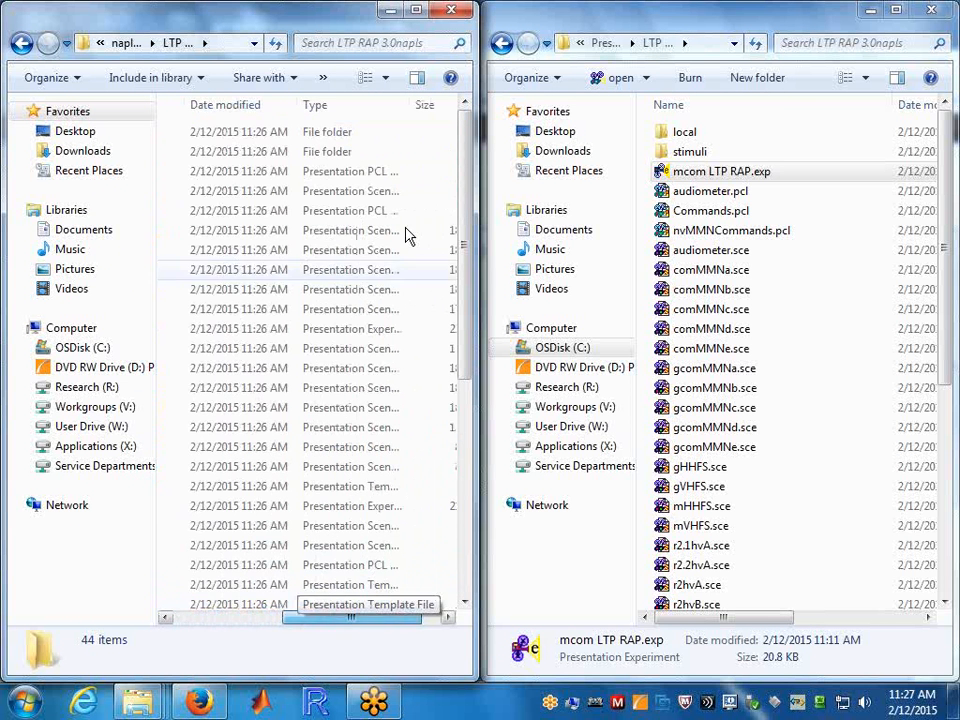
pyautogui.click(312, 106)
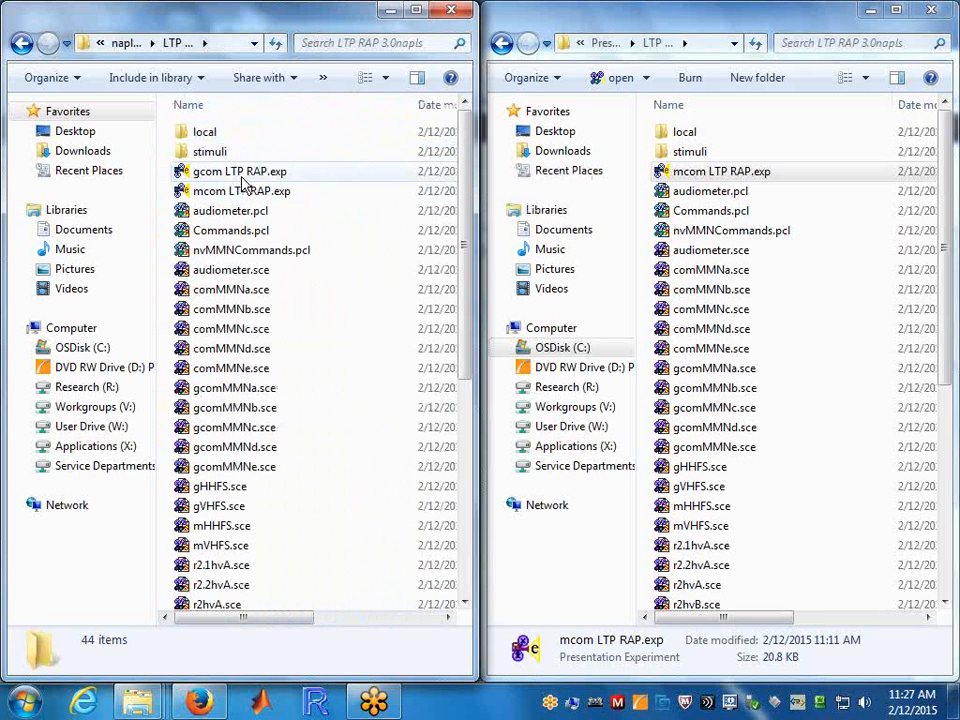
# Delete gcom LTP RAP.exp and mcom LTP RAP.exp from the newly extracted LTP RAP 3.0napls folder.
pyautogui.click(247, 176)
pyautogui.keyDown('shift'); pyautogui.click(256, 191); pyautogui.keyUp('shift')
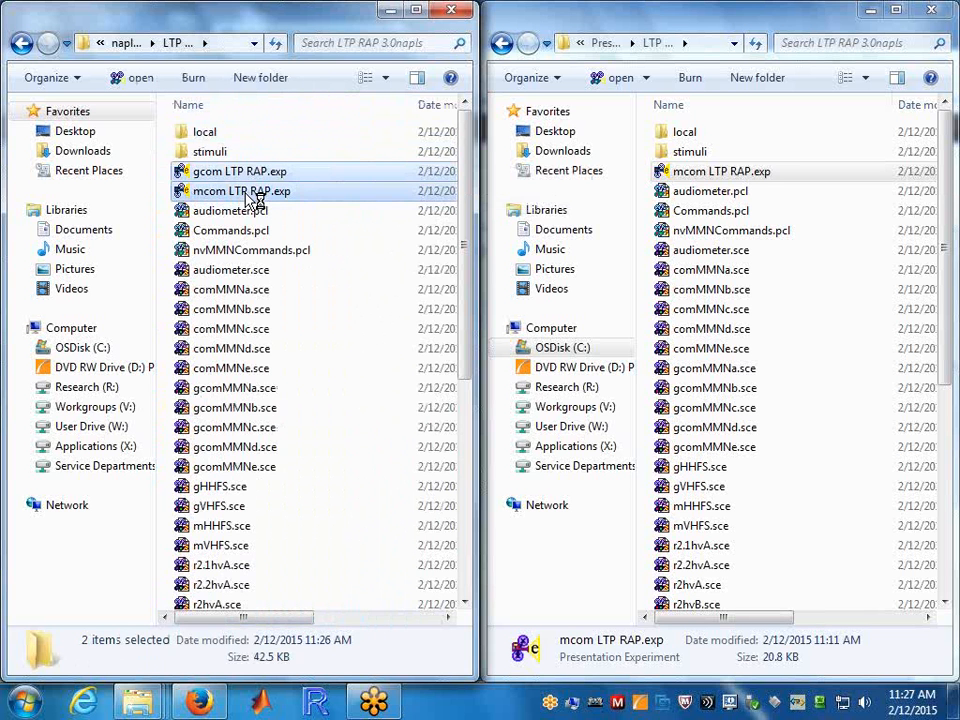
pyautogui.press('Delete')
pyautogui.press('Return')
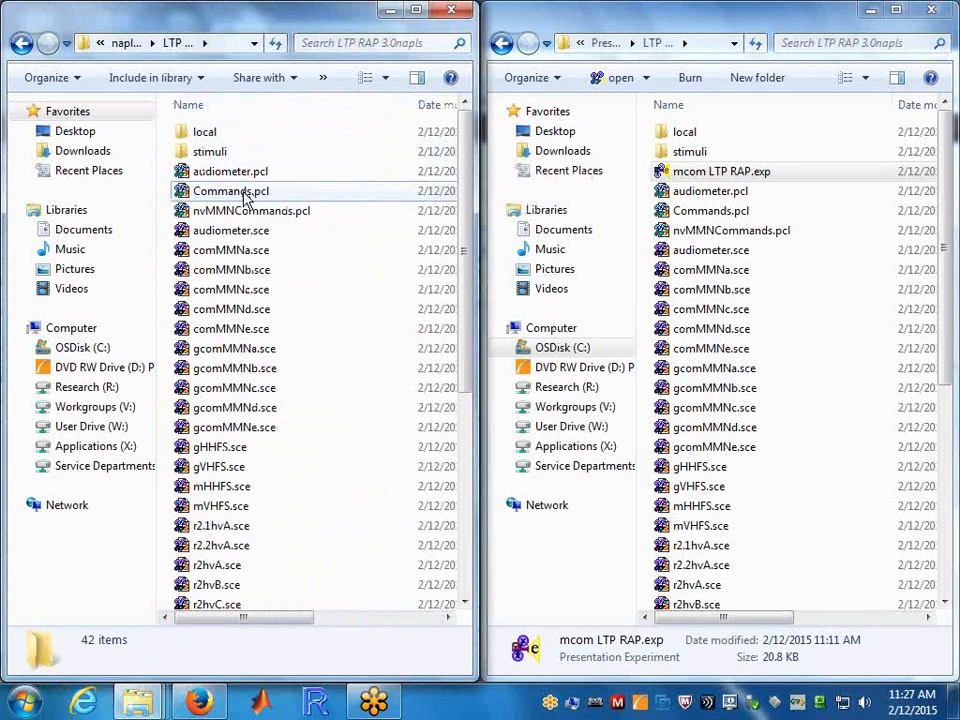
# Move all remaining extracted items into Presentation's LTP RAP 3.0napls folder, replacing the same-named files for all conflicts.
pyautogui.click(245, 193)
pyautogui.hotkey('ctrl', 'a')
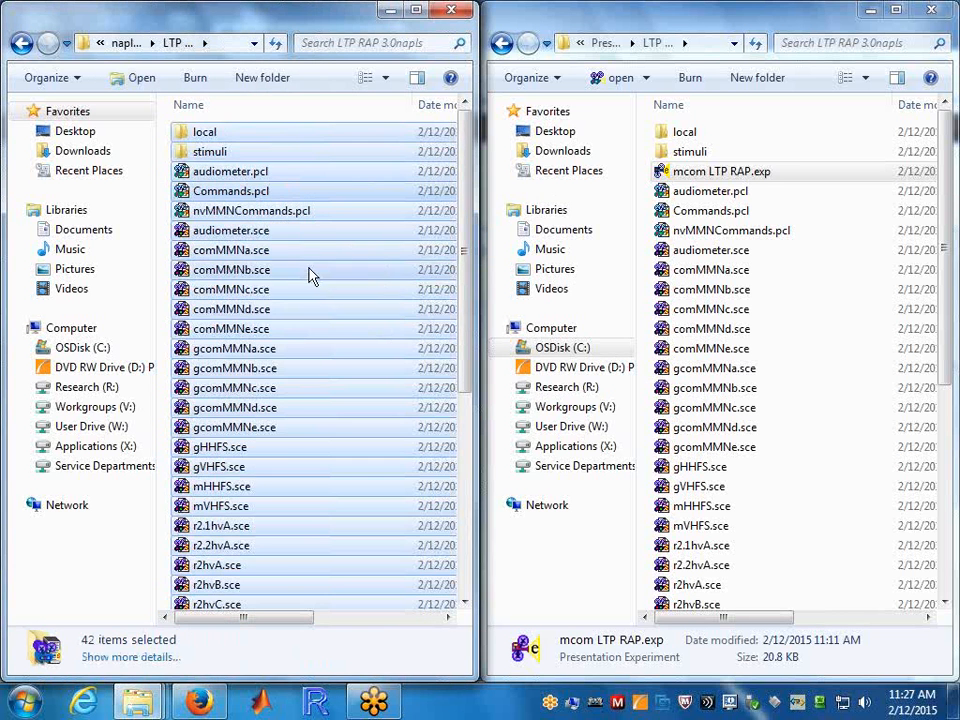
pyautogui.moveTo(285, 321); pyautogui.dragTo(811, 358)
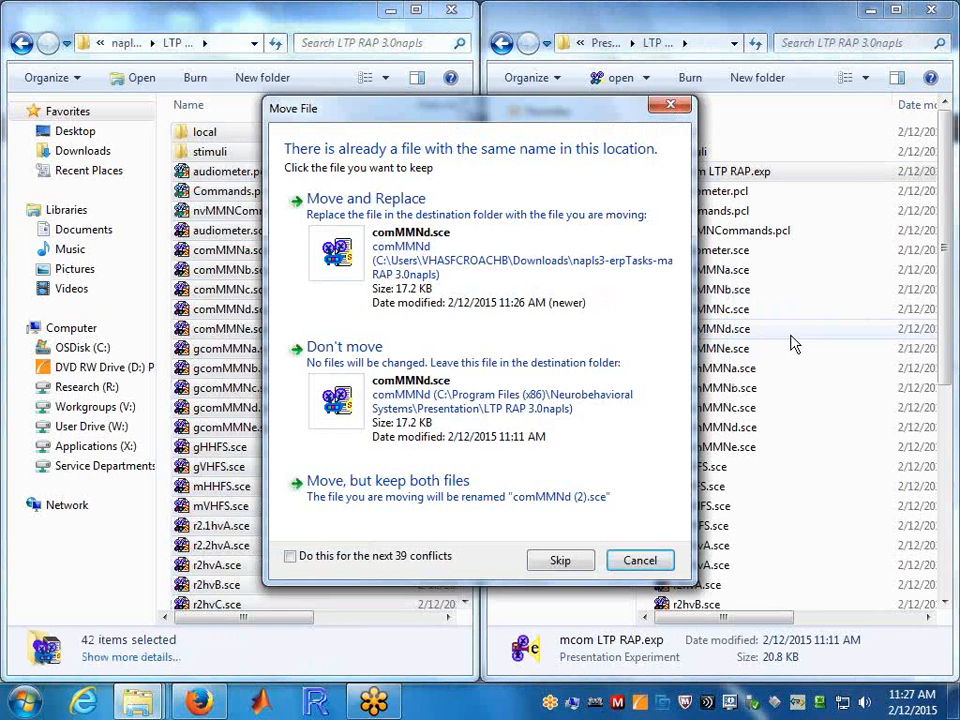
pyautogui.click(322, 560)
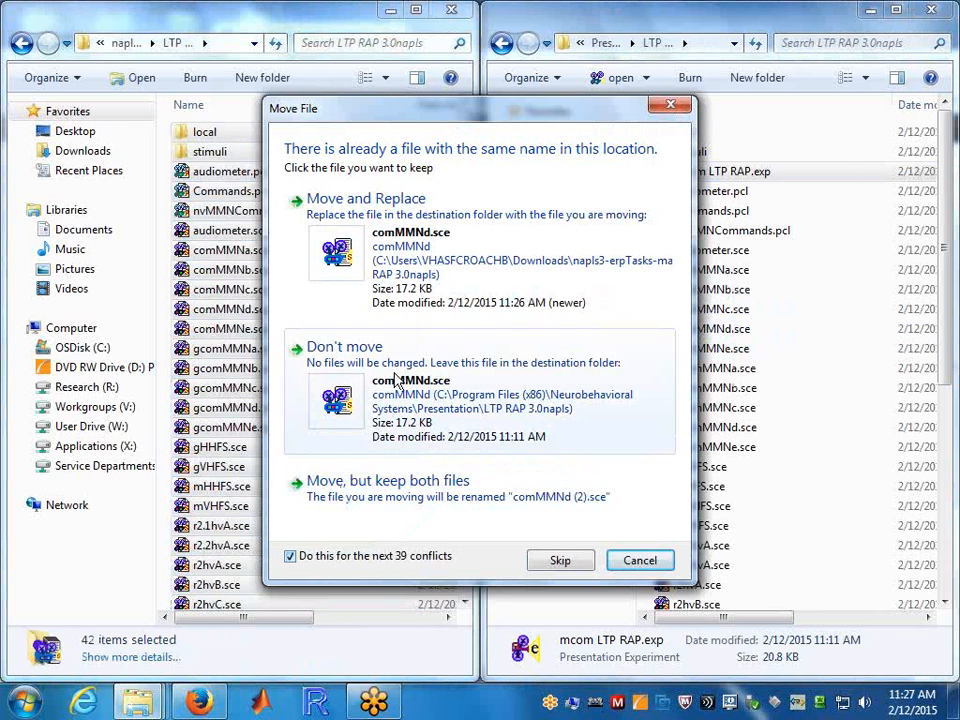
pyautogui.click(424, 268)
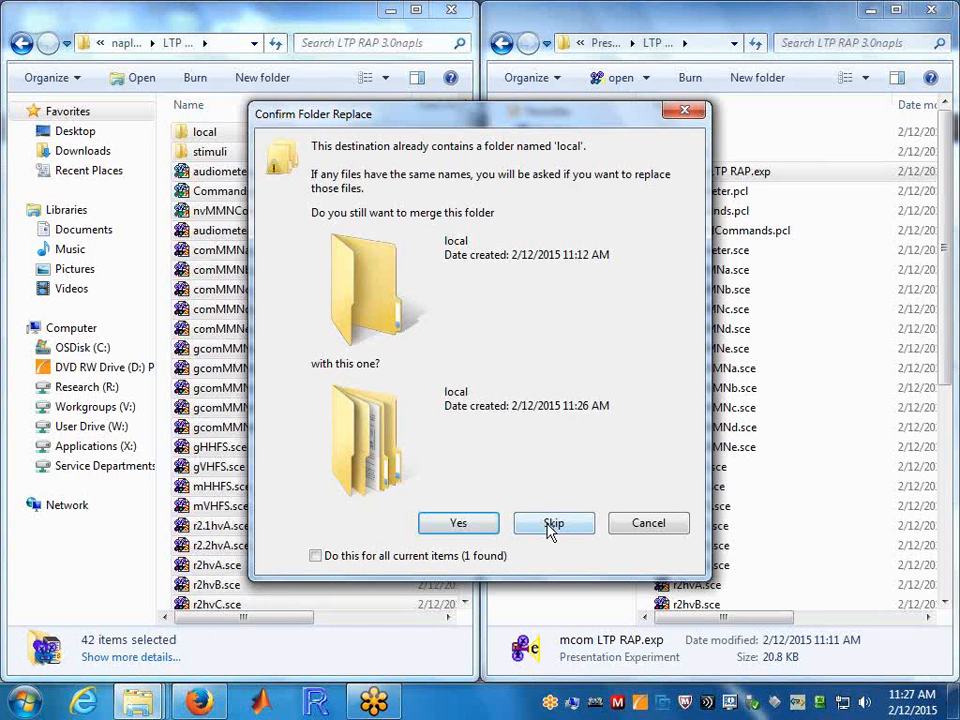
# Merge all same-named folders, grant administrator permission for the whole move, and expand the details of the progress window.
pyautogui.click(478, 530)
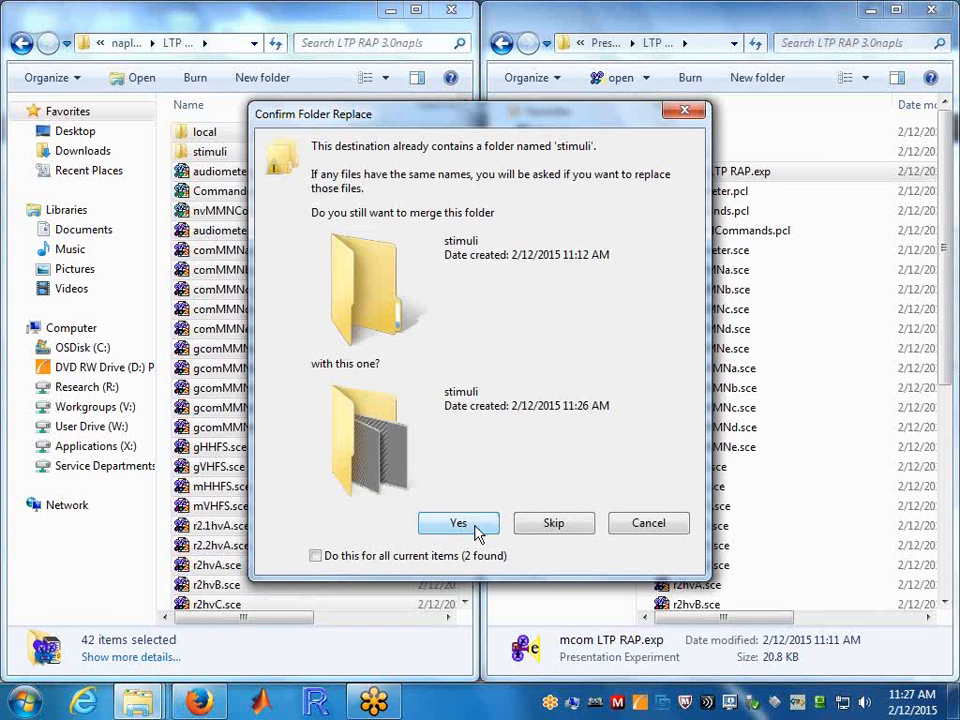
pyautogui.click(478, 530)
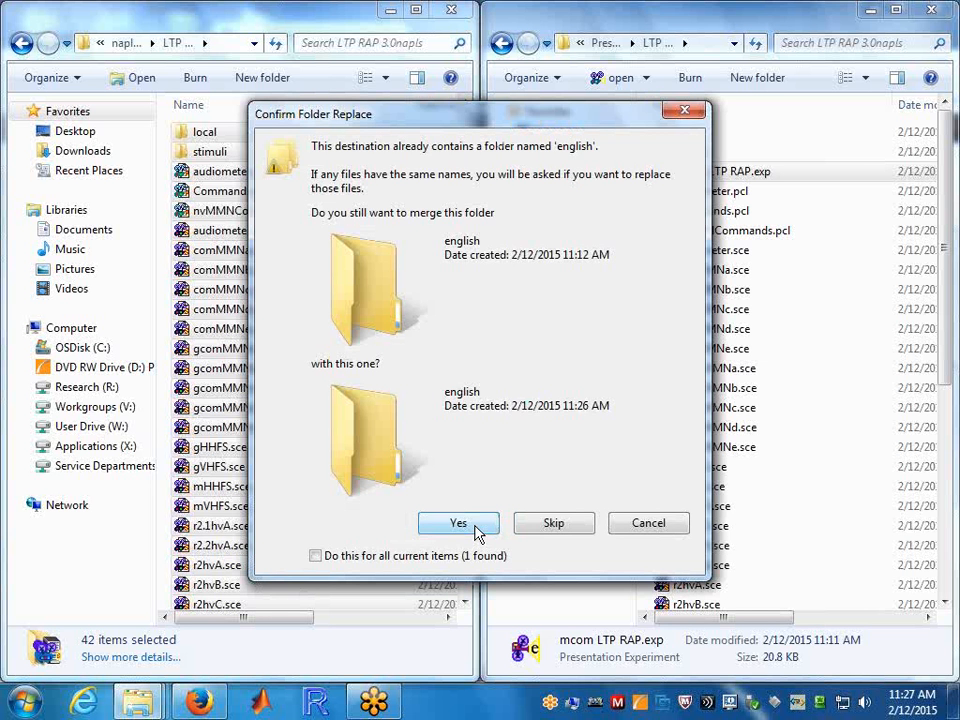
pyautogui.click(478, 530)
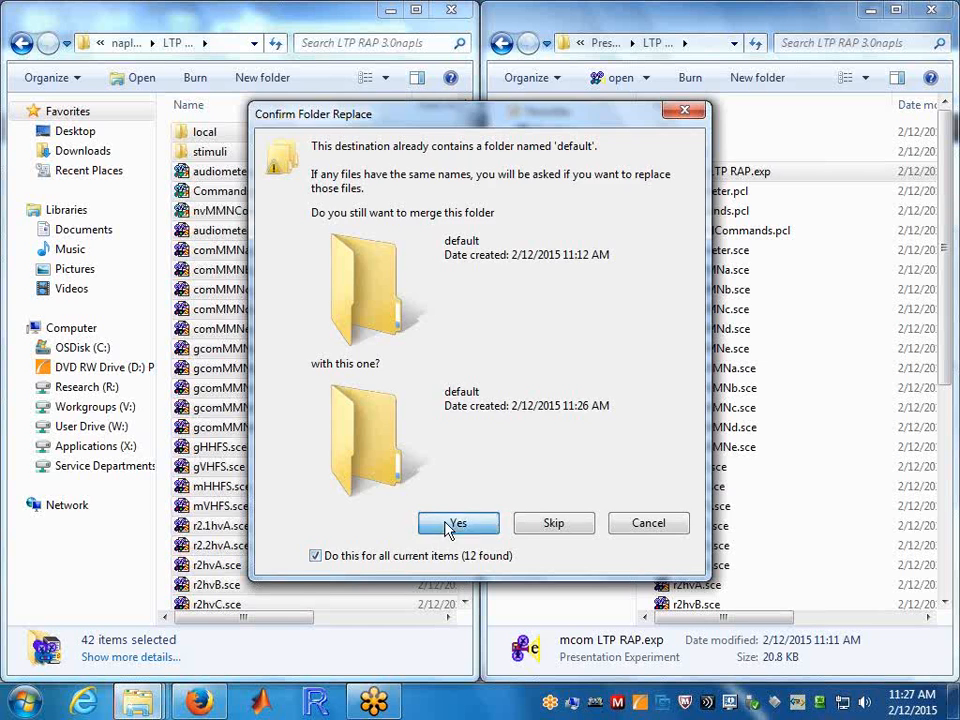
pyautogui.click(453, 525)
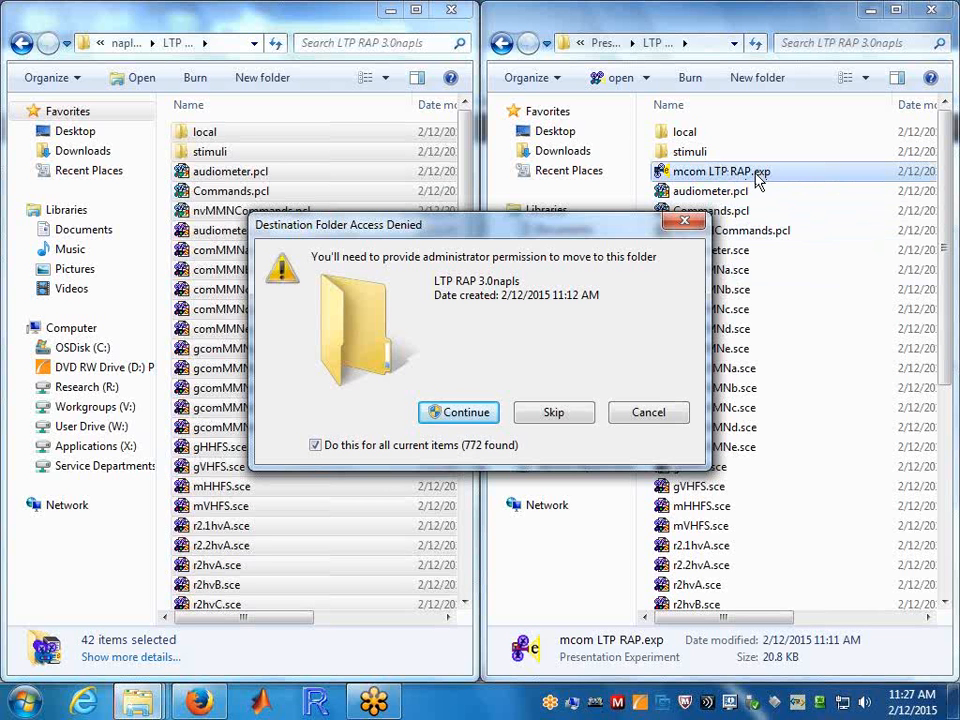
pyautogui.click(487, 412)
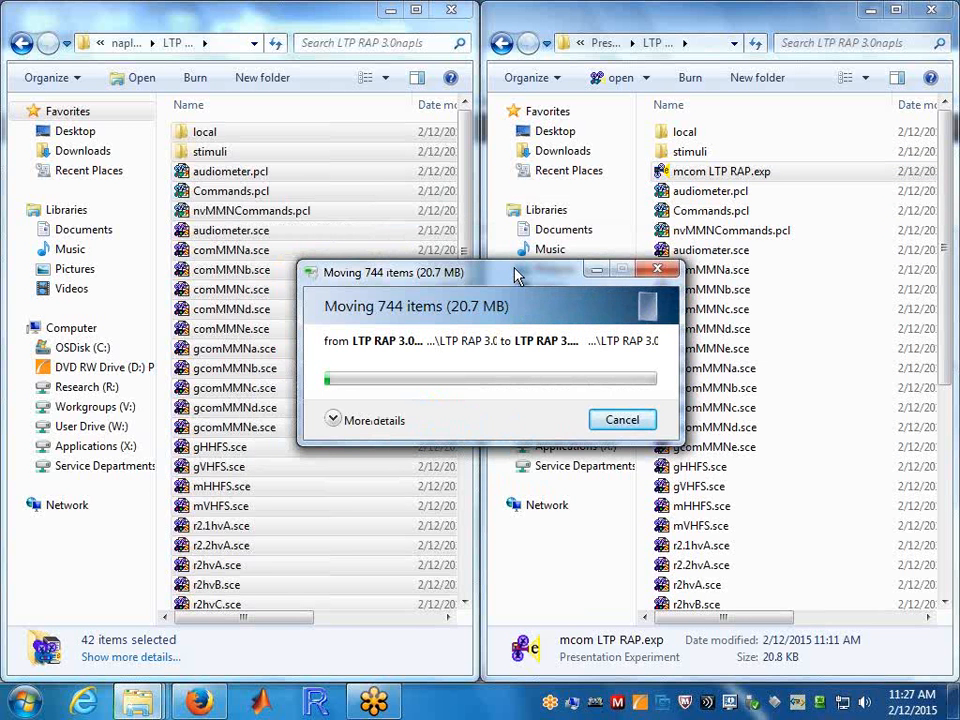
pyautogui.moveTo(518, 277); pyautogui.dragTo(473, 236)
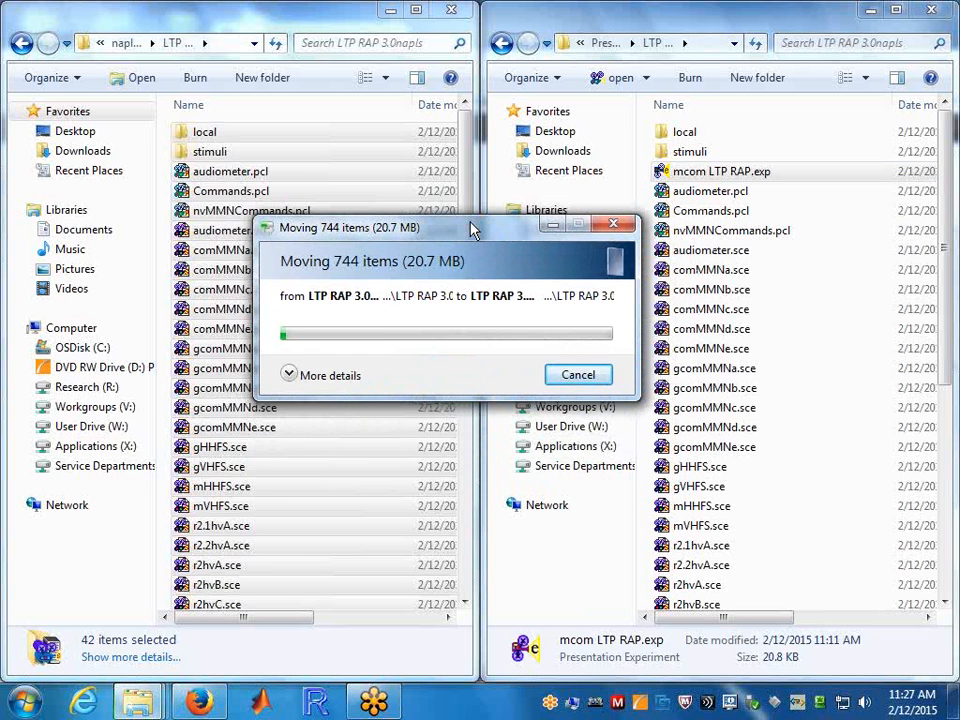
pyautogui.click(290, 376)
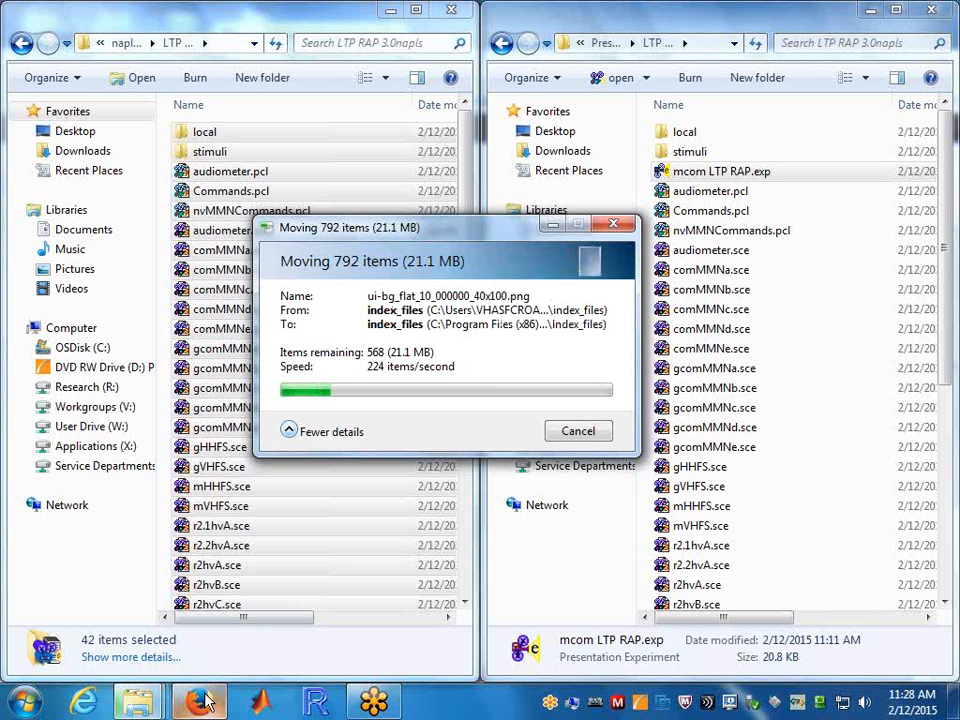
# Return to the Presentation Startup guide in Firefox and go back to its earlier sections.
pyautogui.moveTo(205, 702)
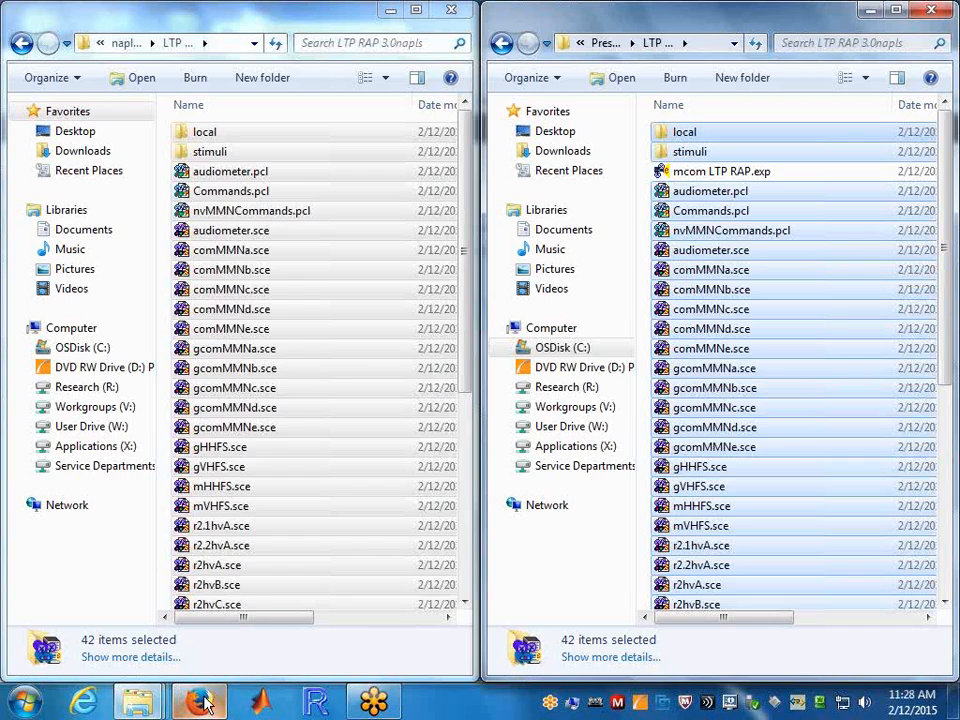
pyautogui.click(203, 703)
pyautogui.click(140, 45)
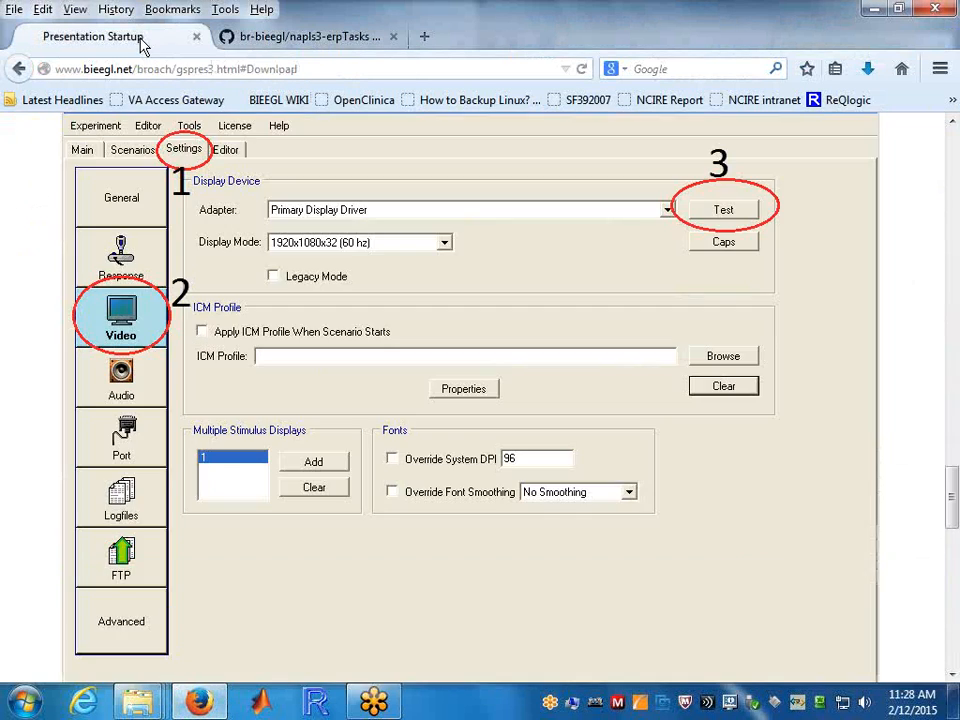
pyautogui.scroll(17, 270, 250)
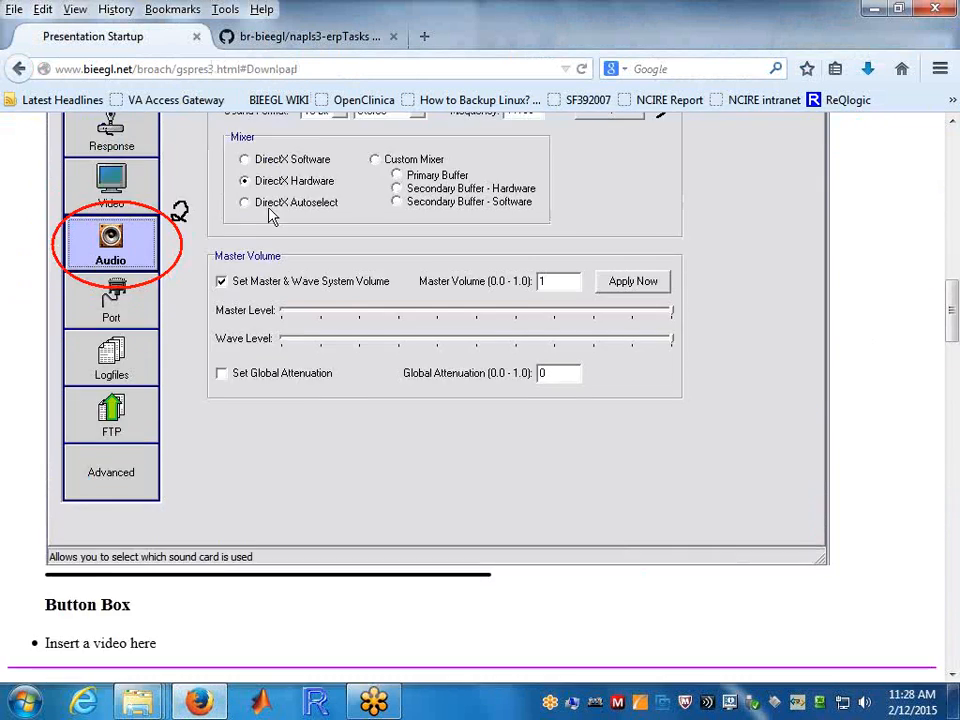